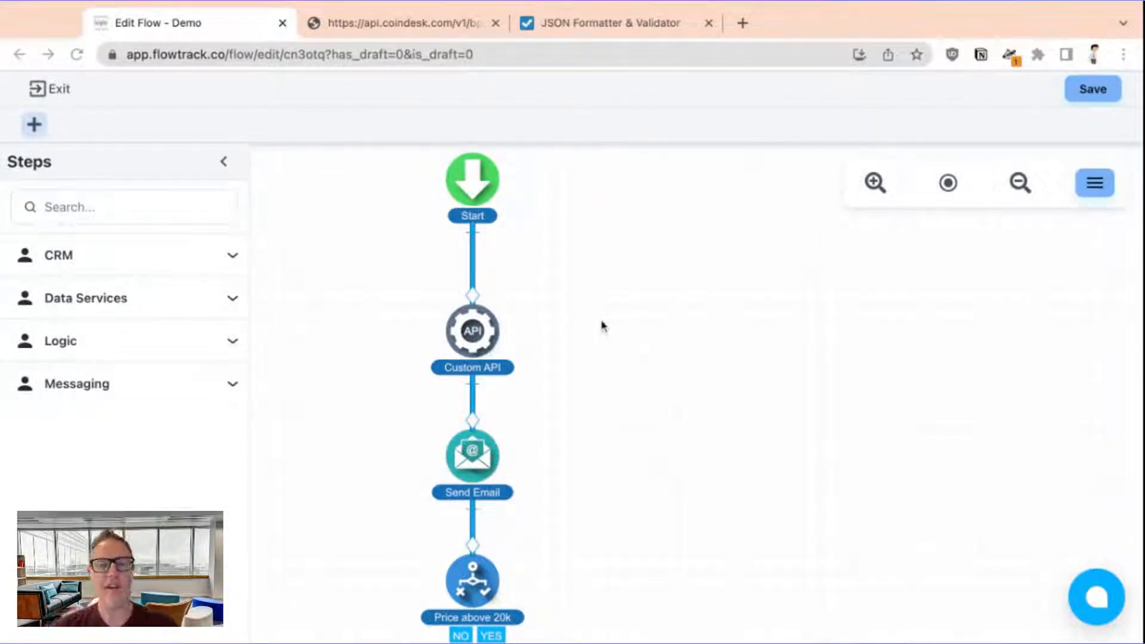
Leave the flow editor and open Lead Zip Form from the Database Forms list
{"action": "scroll", "coordinate": [559, 332], "scroll_direction": "down", "scroll_amount": 1}
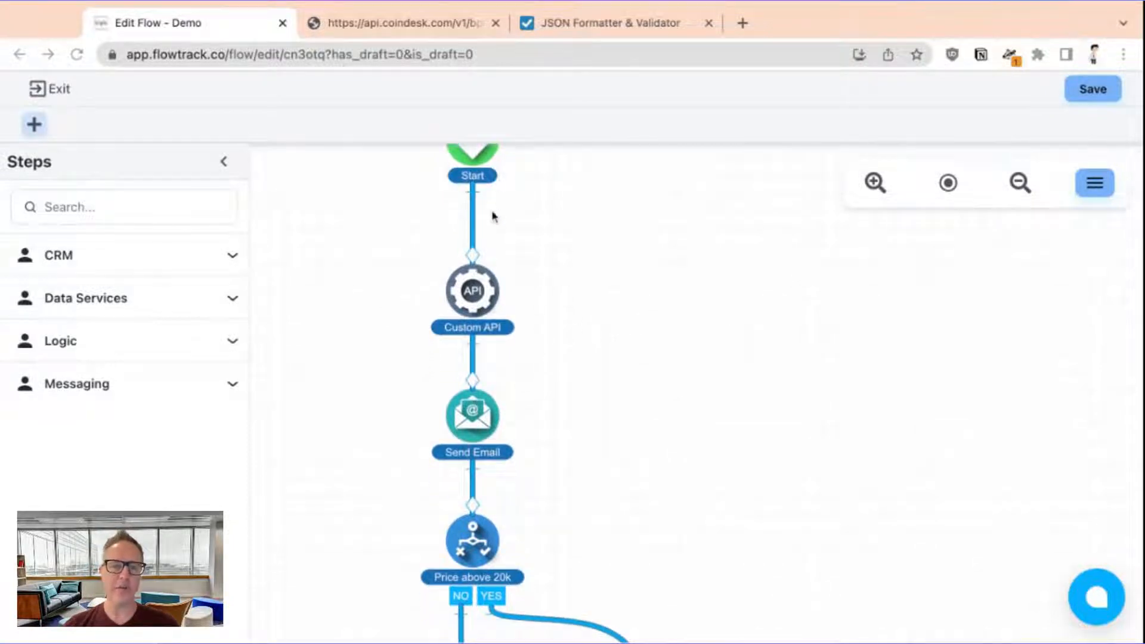
{"action": "scroll", "coordinate": [507, 239], "scroll_direction": "up", "scroll_amount": 1}
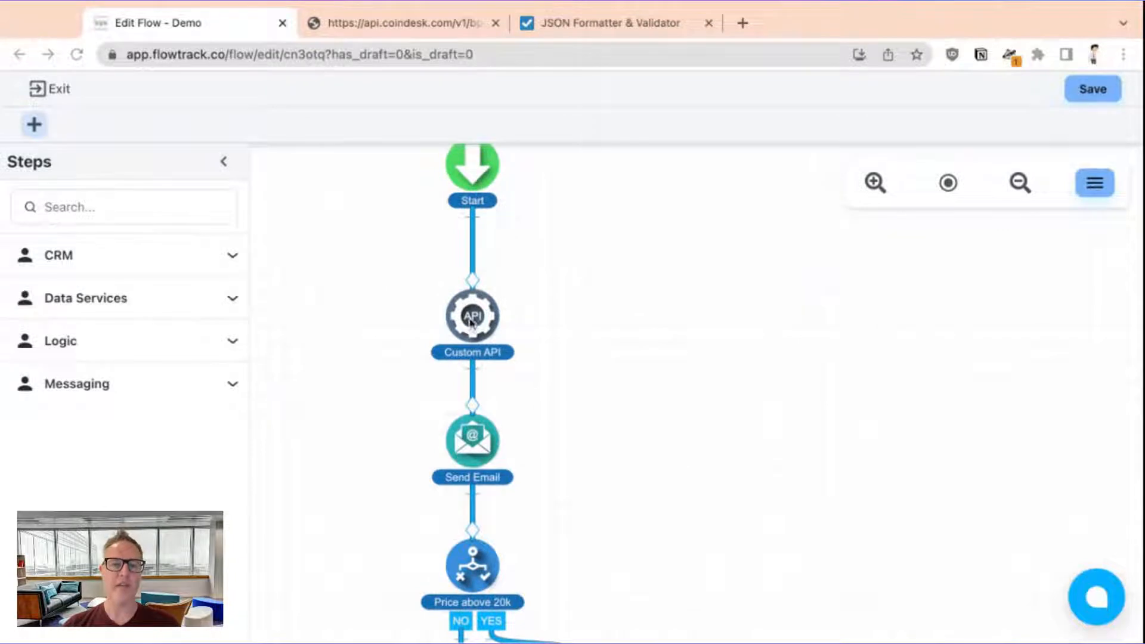
{"action": "scroll", "coordinate": [474, 318], "scroll_direction": "down", "scroll_amount": 3}
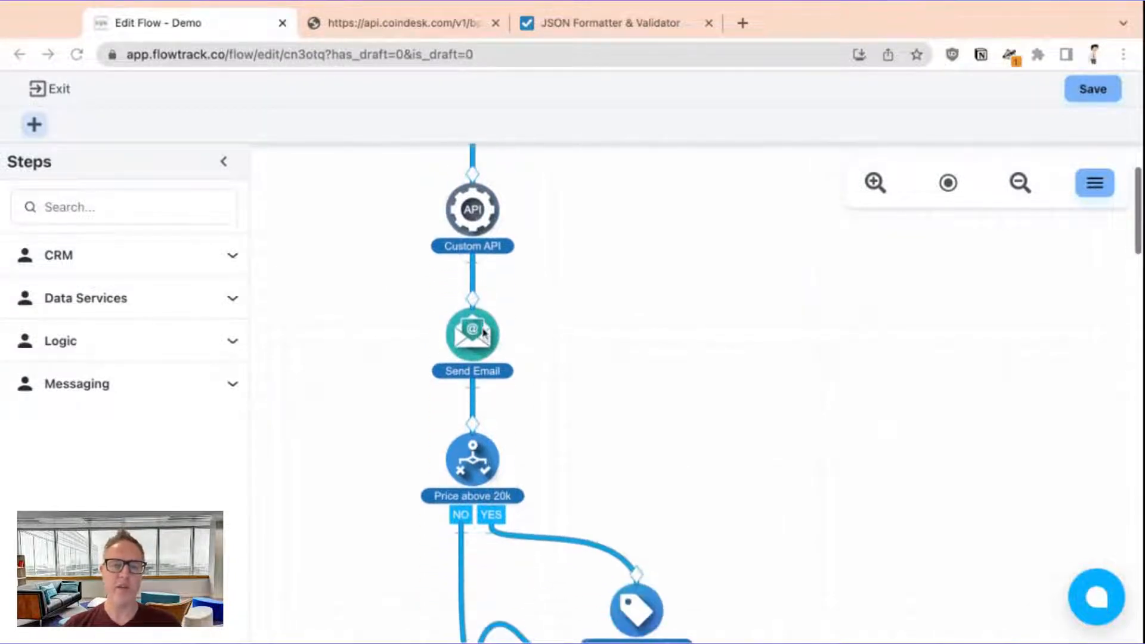
{"action": "scroll", "coordinate": [482, 337], "scroll_direction": "down", "scroll_amount": 2}
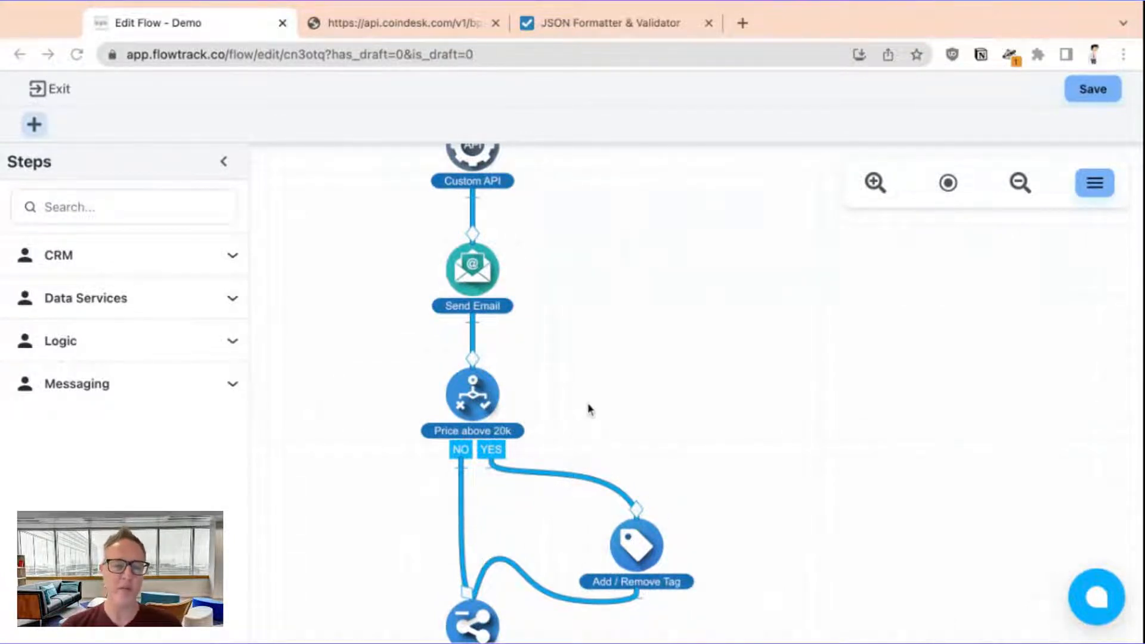
{"action": "scroll", "coordinate": [588, 405], "scroll_direction": "up", "scroll_amount": 5}
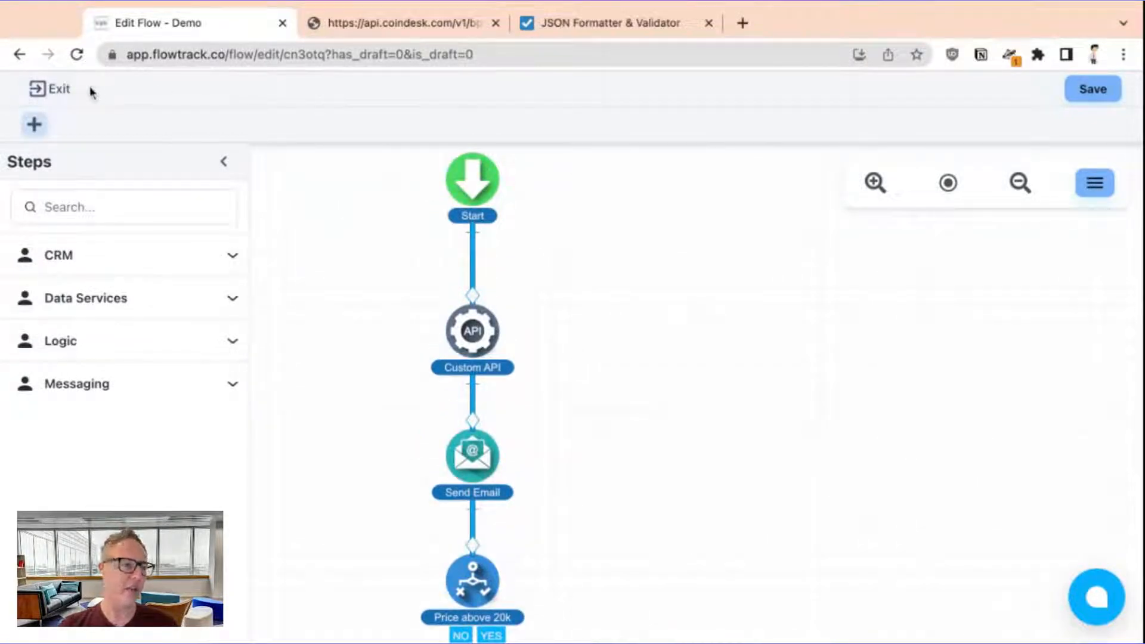
{"action": "left_click", "coordinate": [71, 90]}
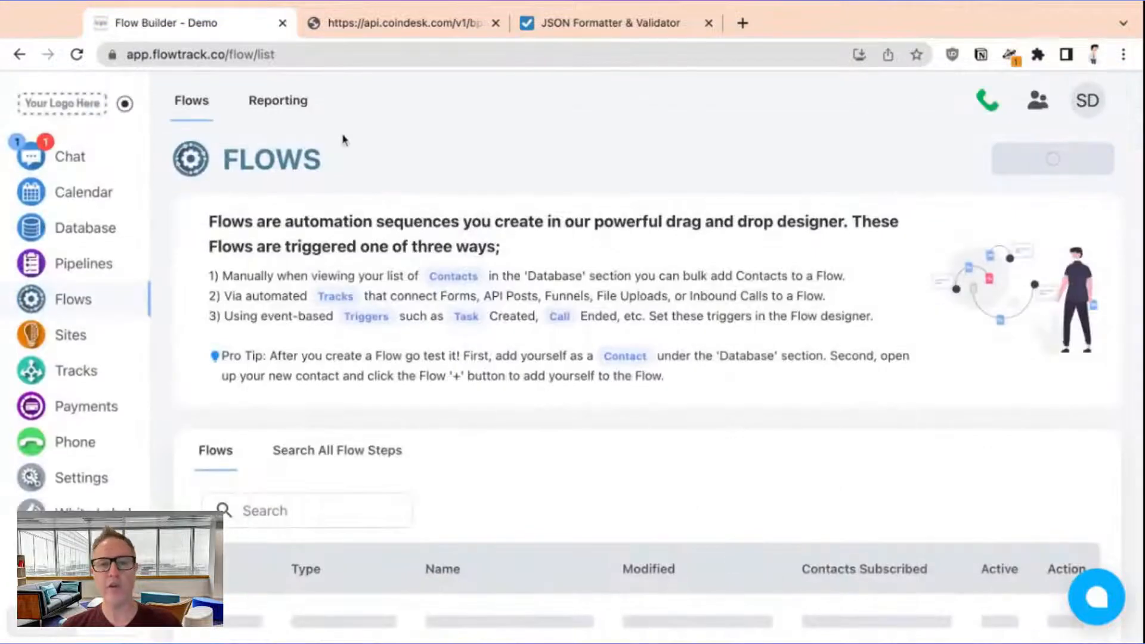
{"action": "left_click", "coordinate": [118, 244]}
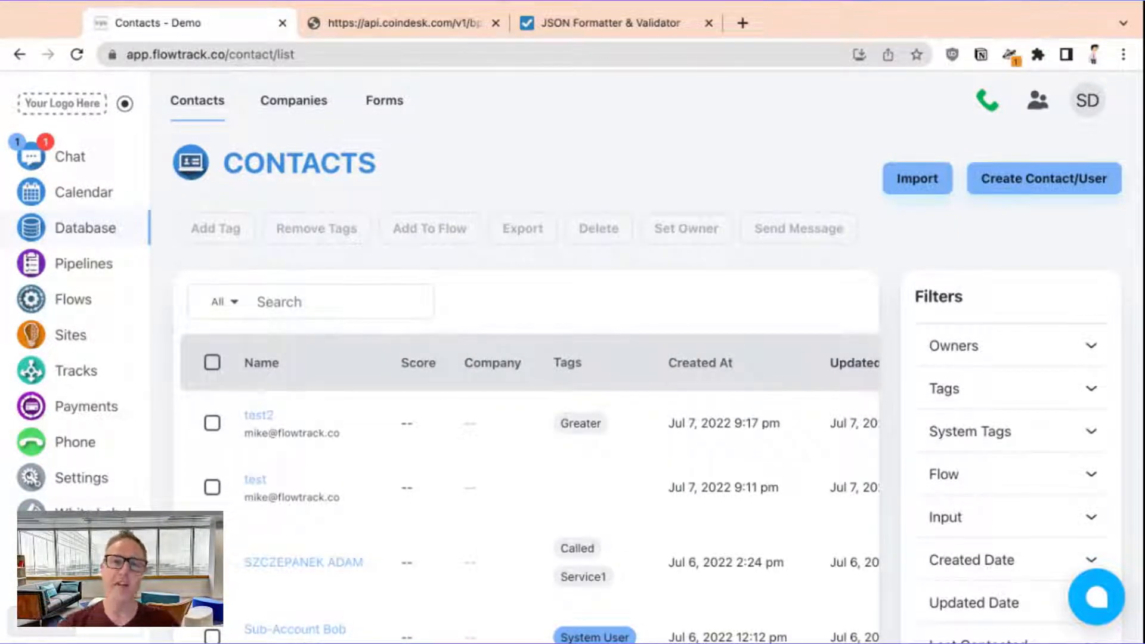
{"action": "left_click", "coordinate": [387, 102]}
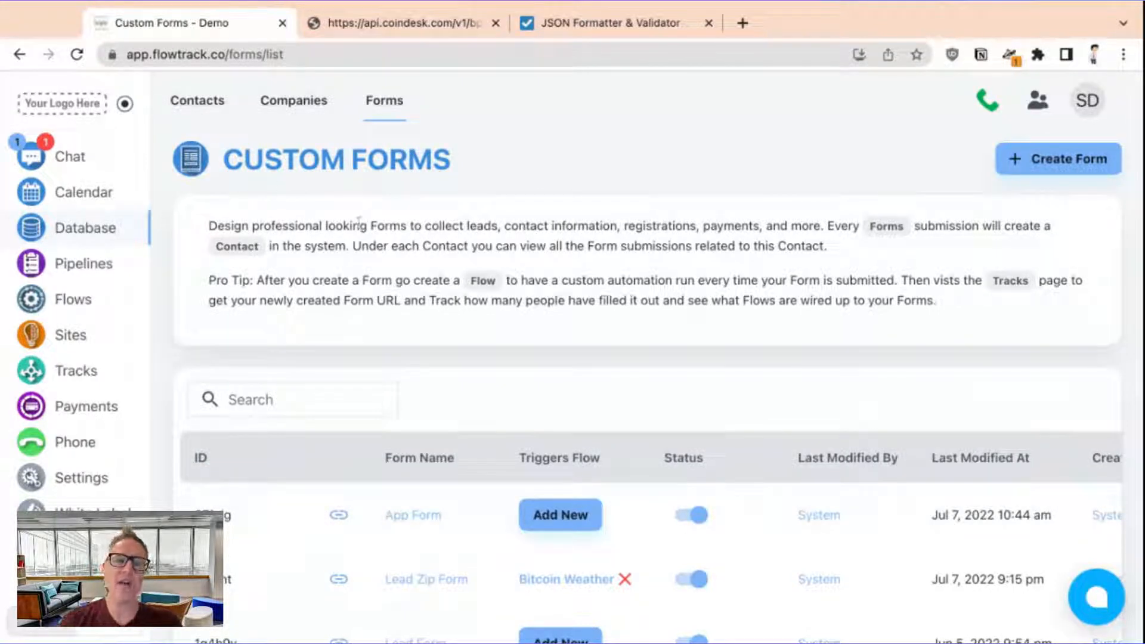
{"action": "scroll", "coordinate": [484, 245], "scroll_direction": "down", "scroll_amount": 2}
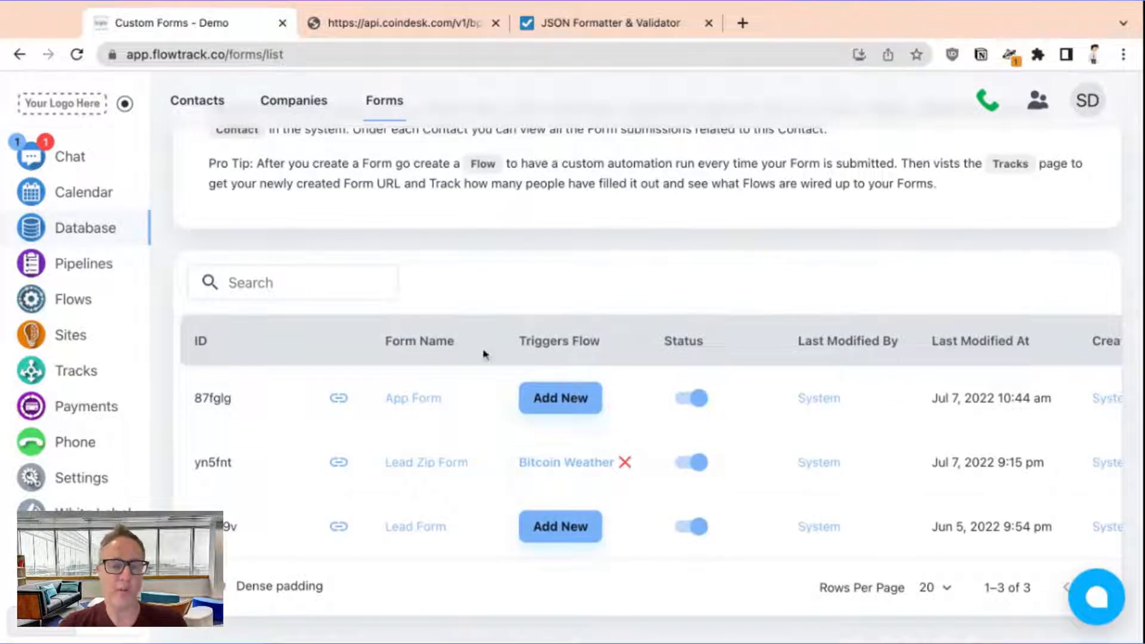
{"action": "left_click", "coordinate": [430, 471]}
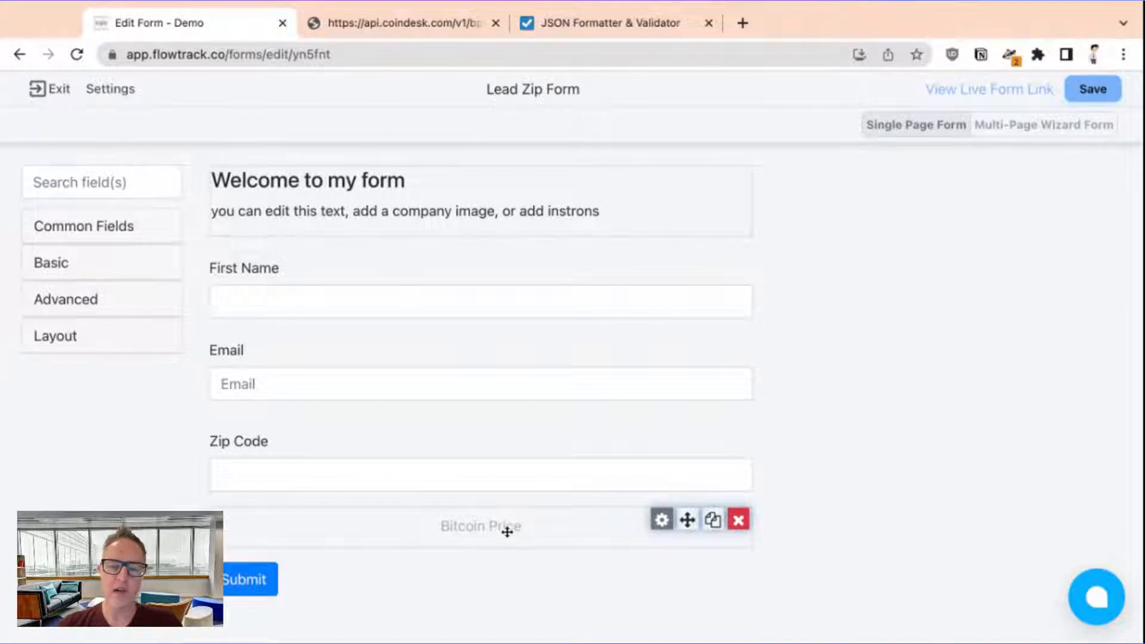
Add a Hidden field below Zip Code and label it 'Favorite Color'
{"action": "left_click", "coordinate": [146, 182]}
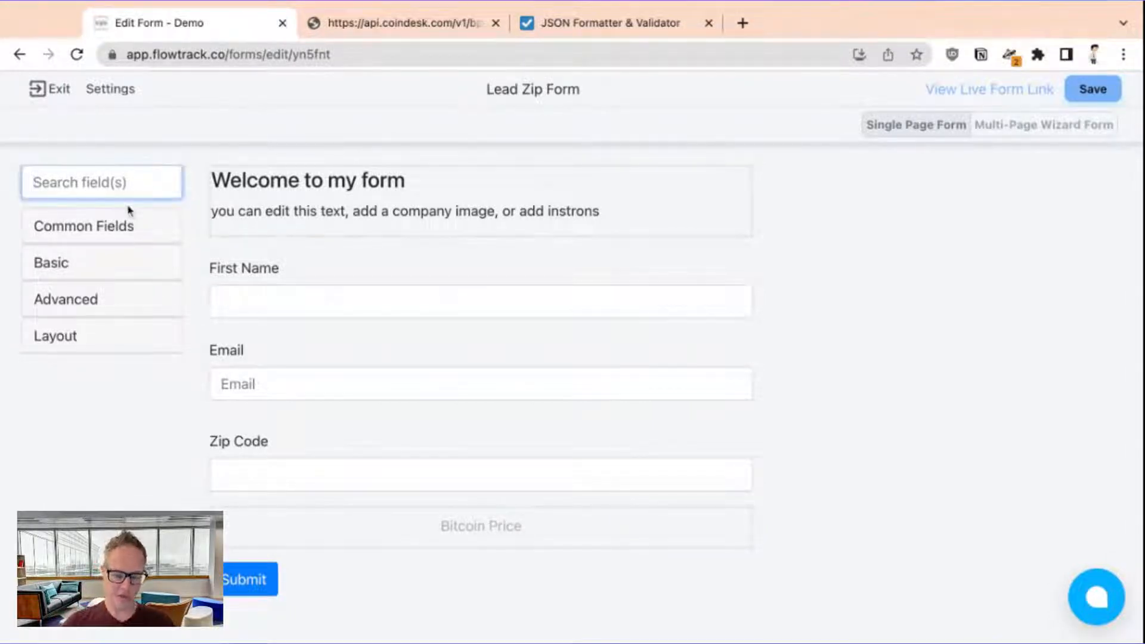
{"action": "type", "text": "hi"}
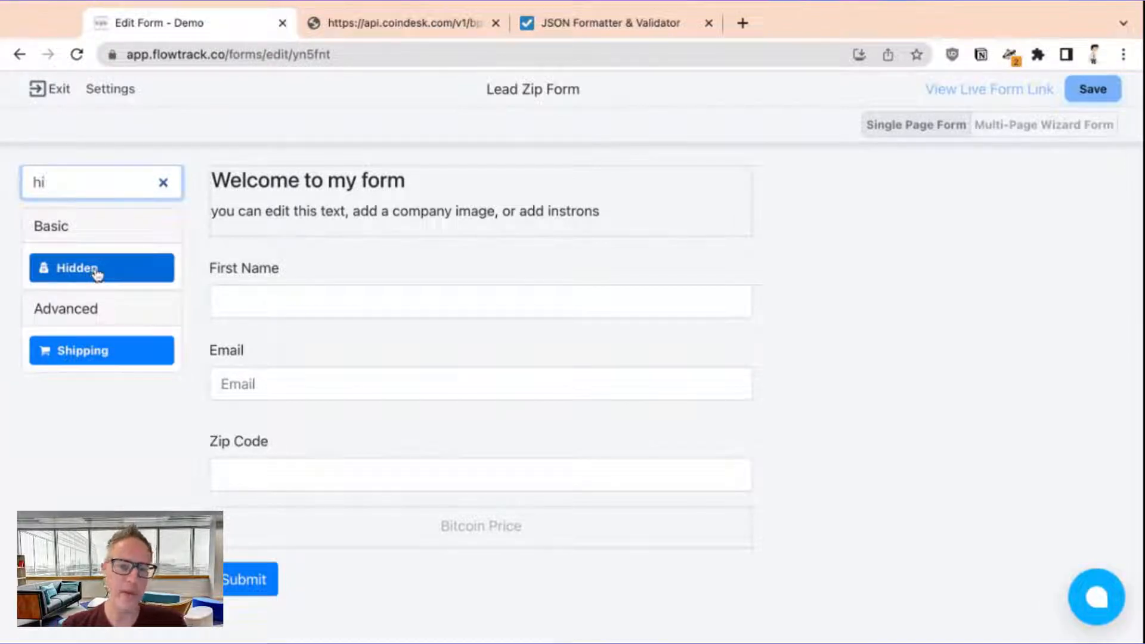
{"action": "left_click_drag", "start_coordinate": [97, 275], "coordinate": [379, 524]}
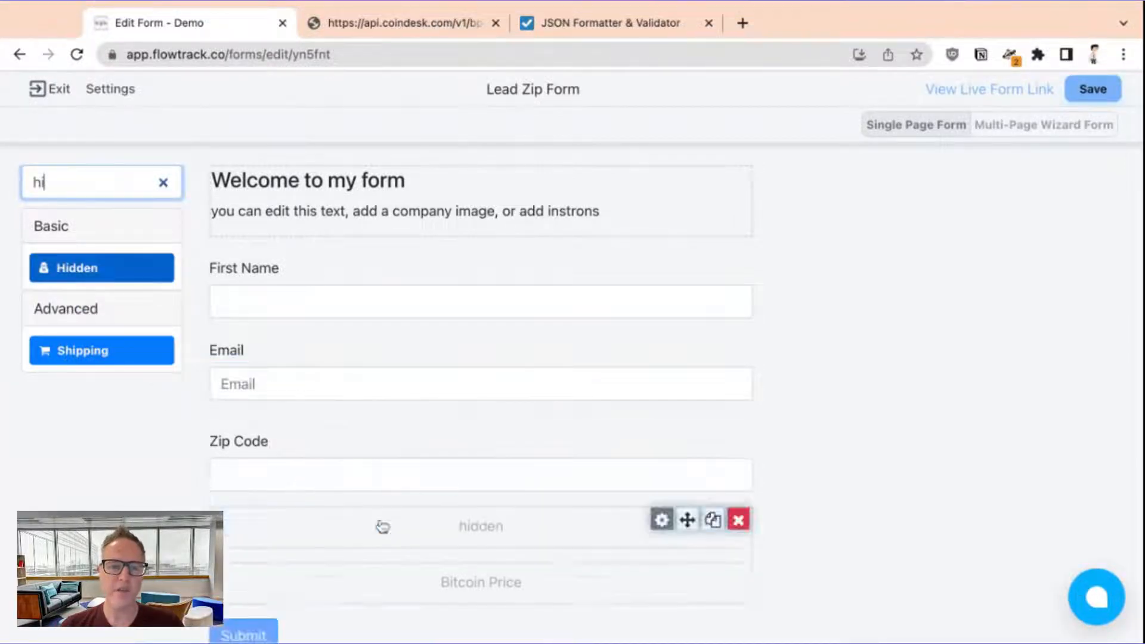
{"action": "left_click", "coordinate": [662, 521]}
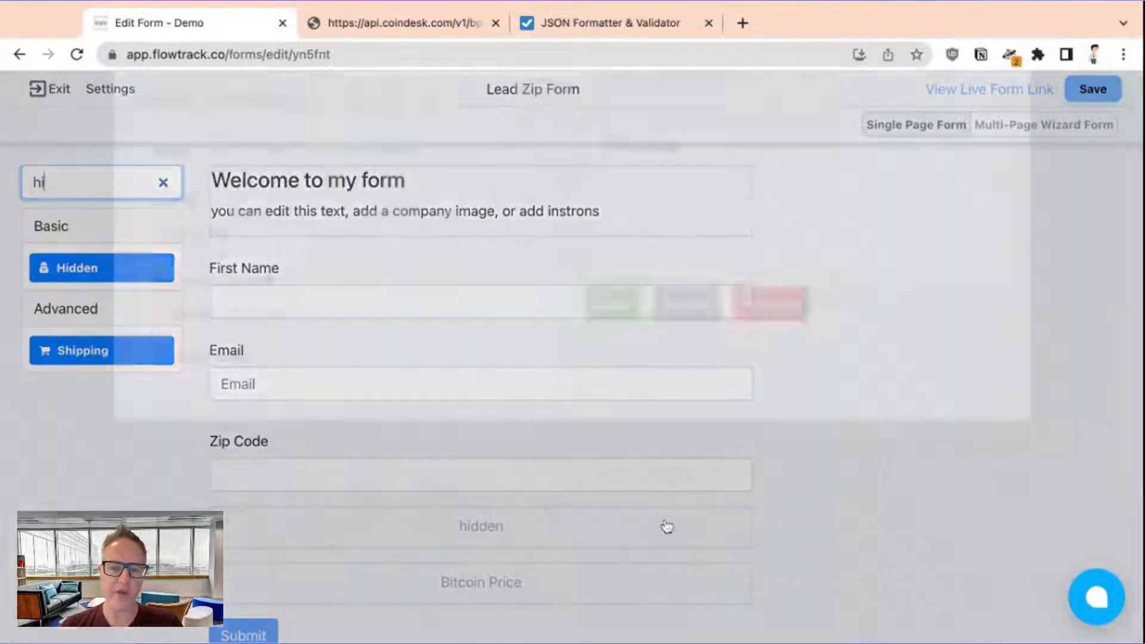
{"action": "left_click", "coordinate": [268, 255]}
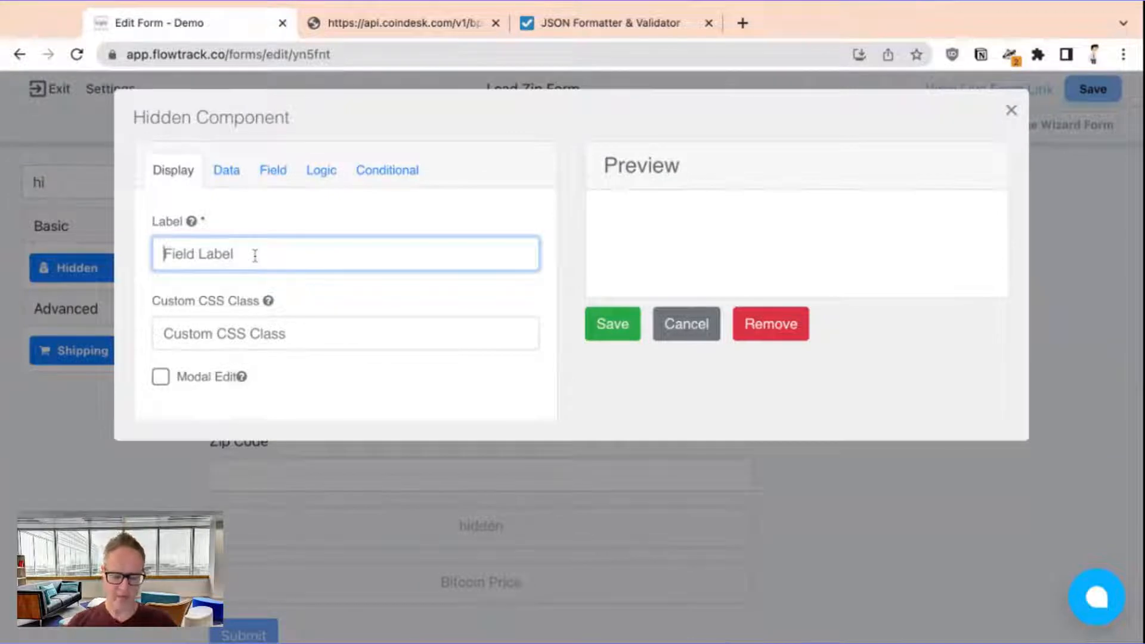
{"action": "type", "text": "Favo"}
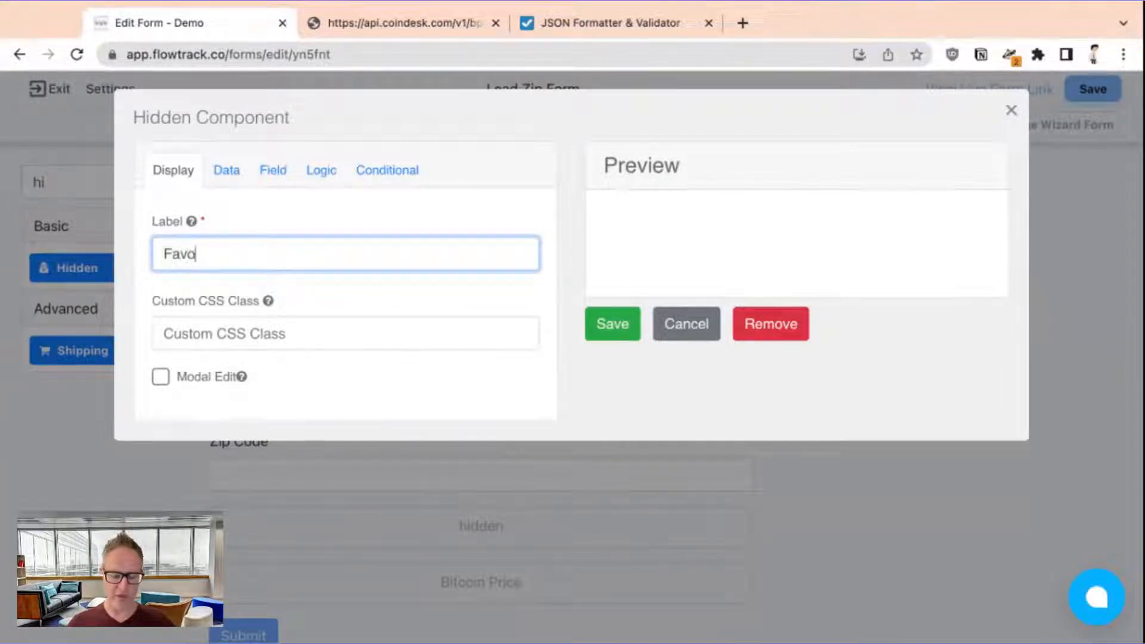
{"action": "type", "text": "rite Color"}
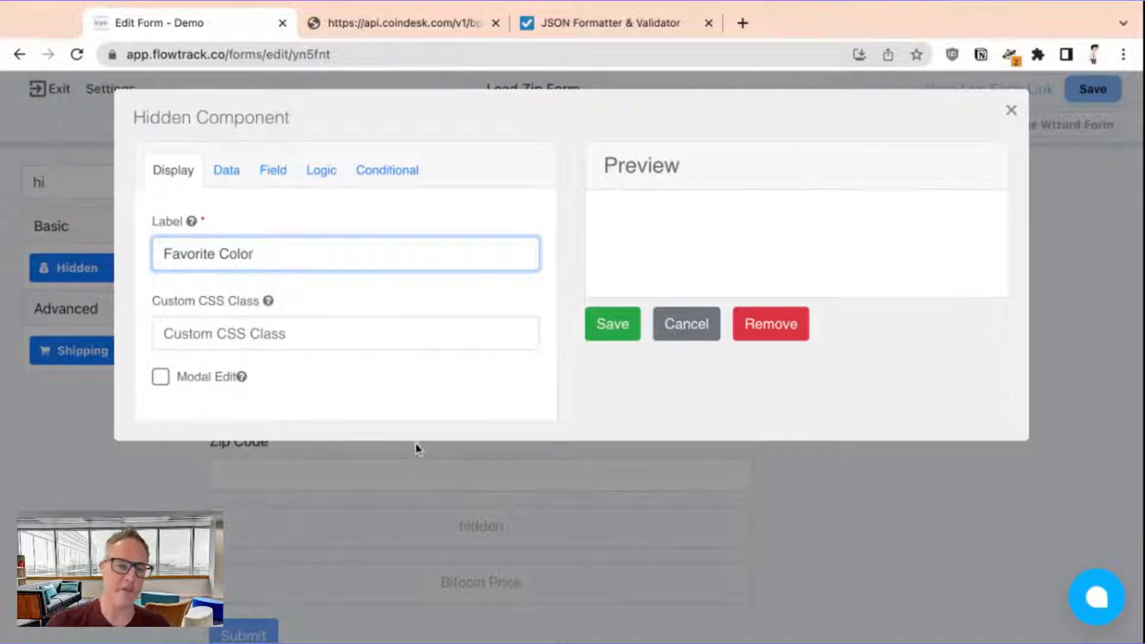
Set the hidden field's property name to favorite_color and save the field settings
{"action": "left_click", "coordinate": [238, 179]}
{"action": "left_click", "coordinate": [276, 179]}
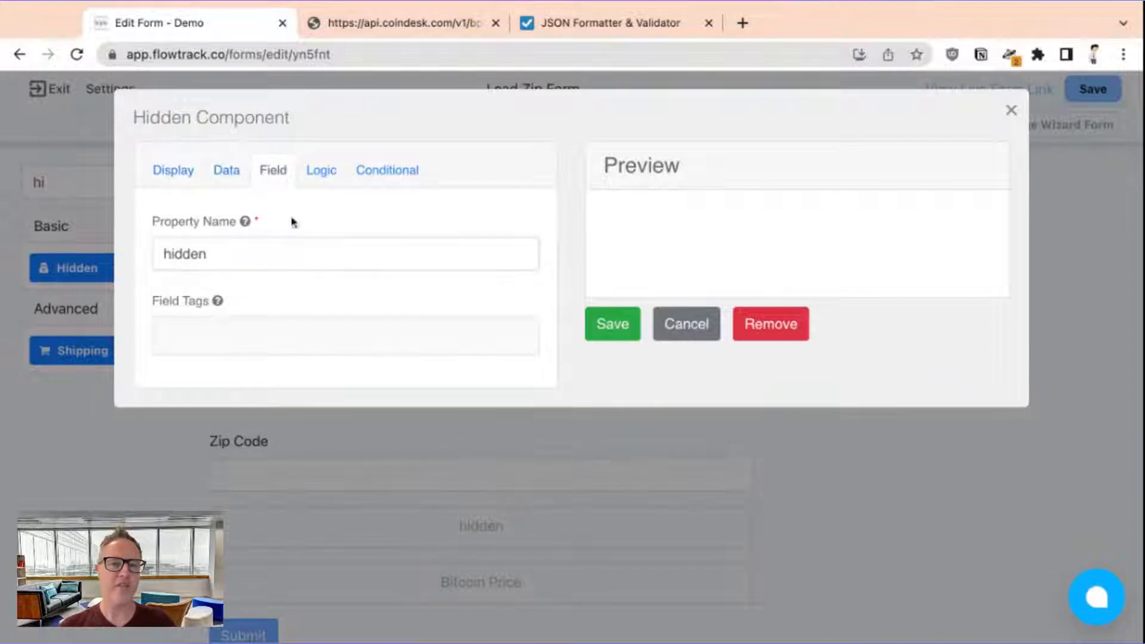
{"action": "double_click", "coordinate": [254, 249]}
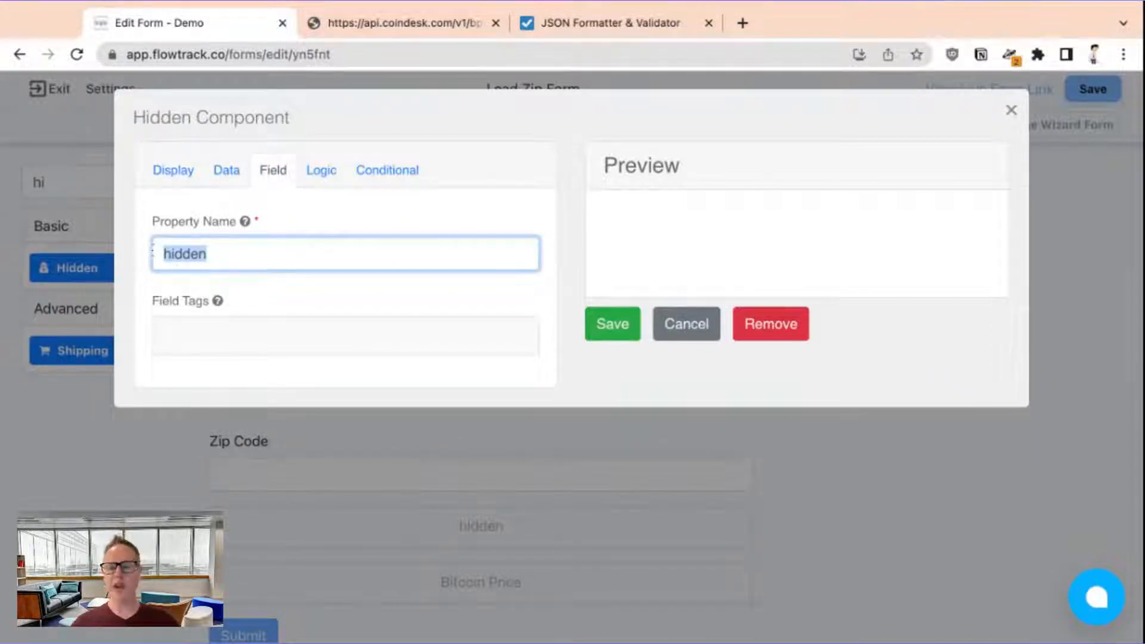
{"action": "type", "text": "f"}
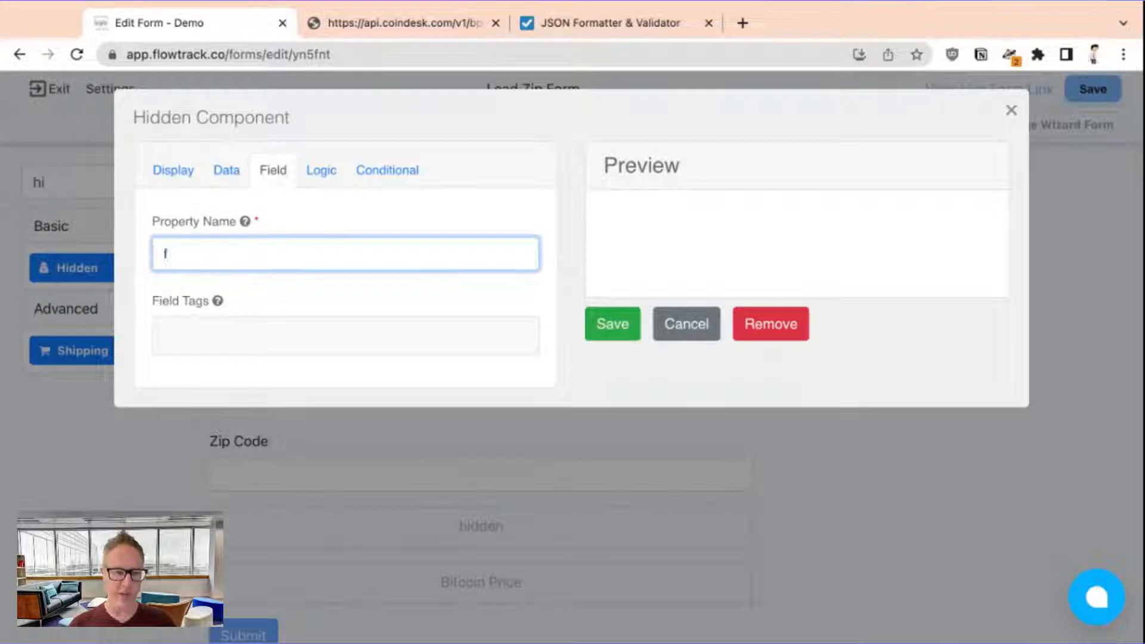
{"action": "type", "text": "ovorit"}
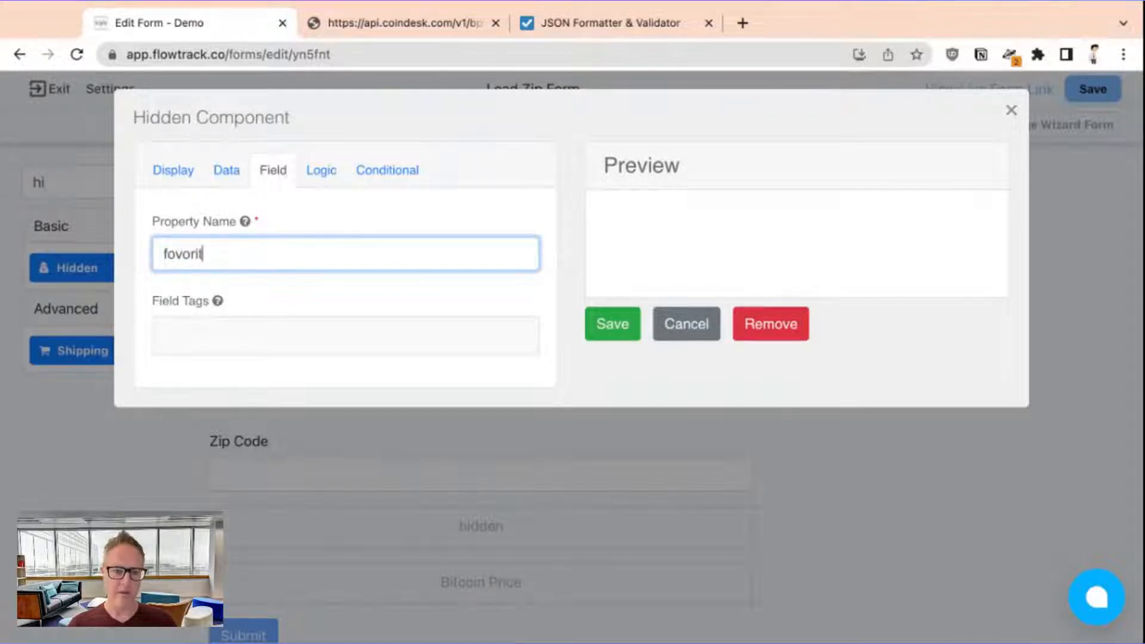
{"action": "key", "text": "BackSpace"}
{"action": "key", "text": "BackSpace"}
{"action": "key", "text": "BackSpace"}
{"action": "key", "text": "BackSpace"}
{"action": "key", "text": "BackSpace"}
{"action": "key", "text": "BackSpace"}
{"action": "type", "text": "avor"}
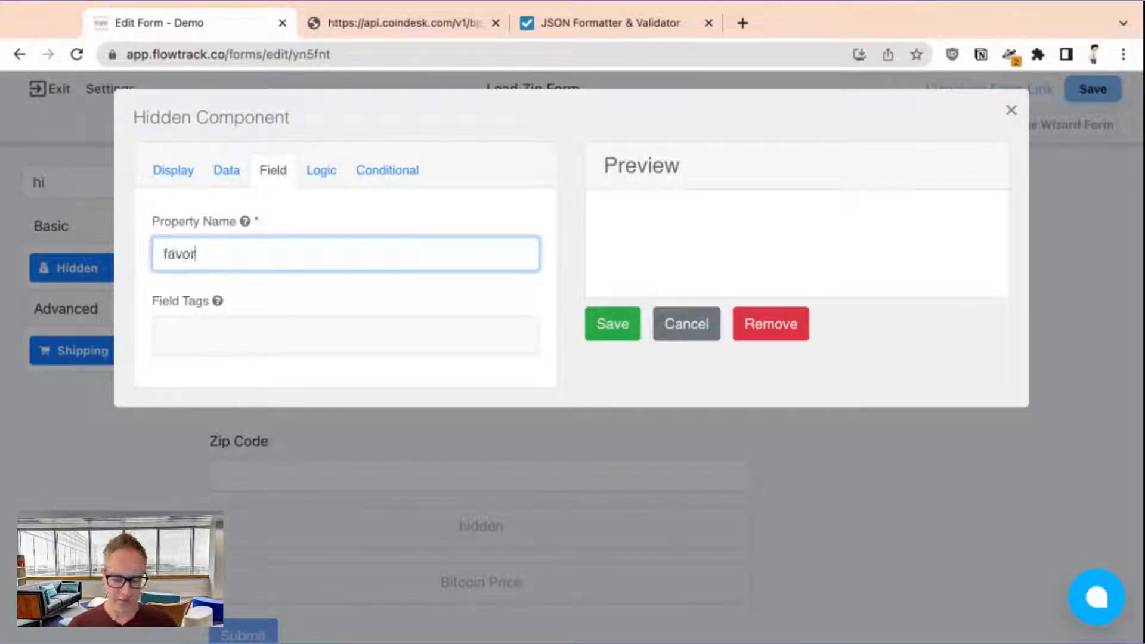
{"action": "type", "text": "ite_dolor"}
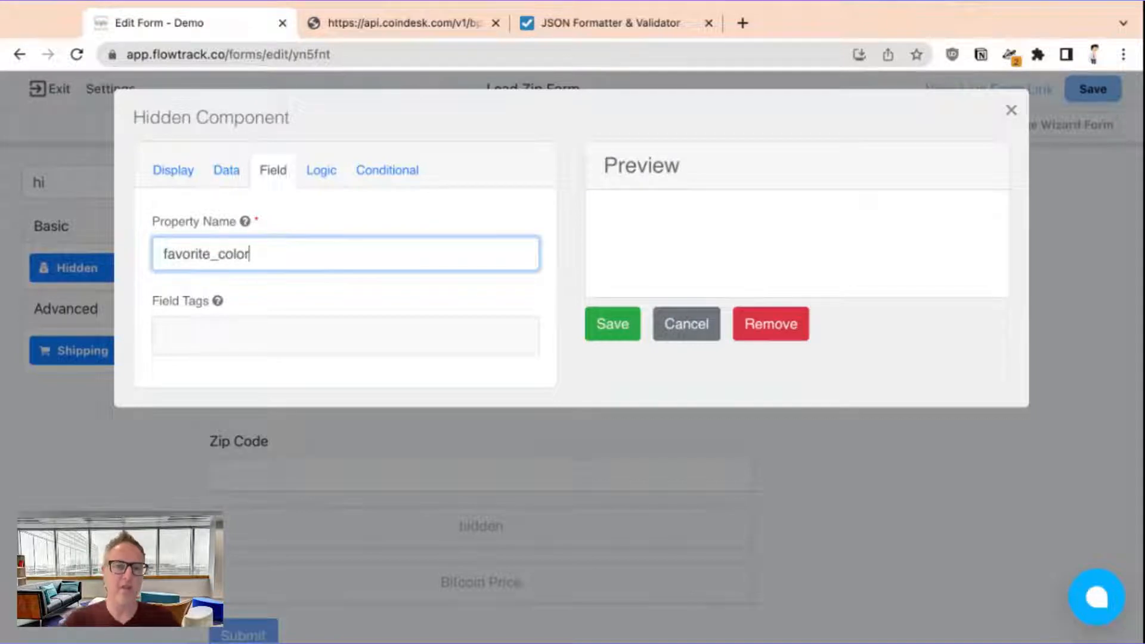
{"action": "left_click", "coordinate": [592, 332]}
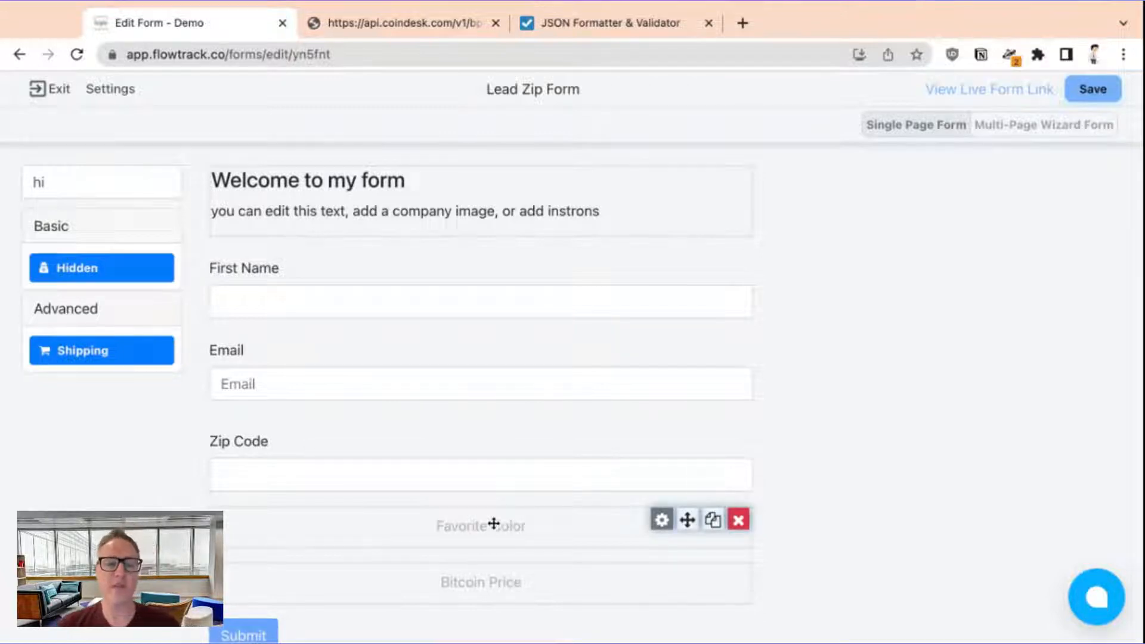
Save the form as version 1.3 and preview the live form before returning to the editor
{"action": "left_click", "coordinate": [1081, 91]}
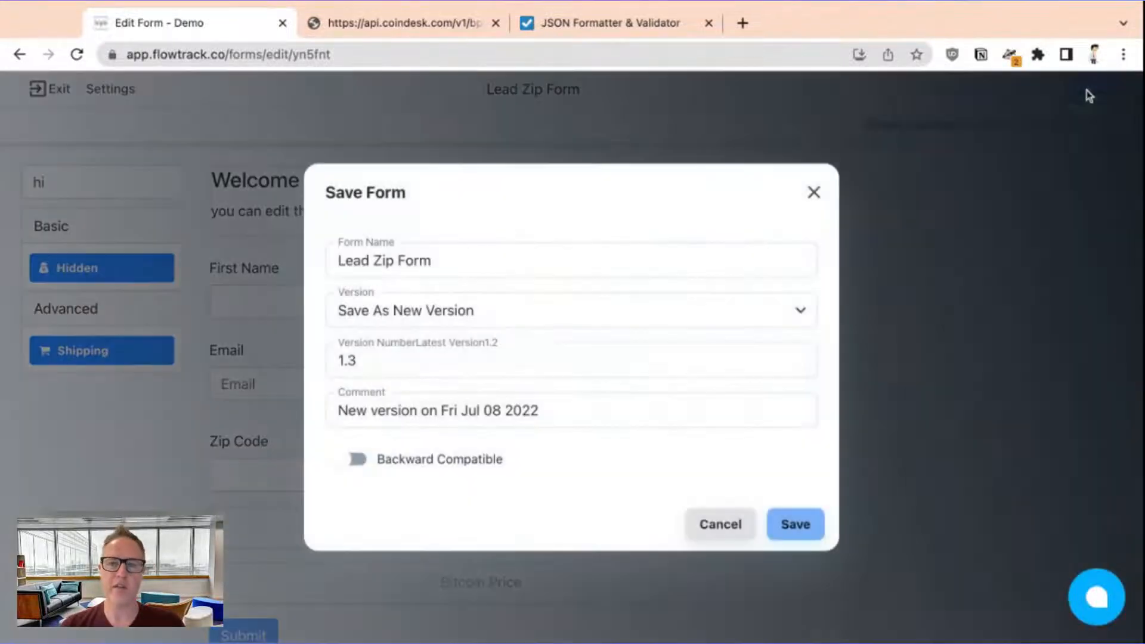
{"action": "left_click", "coordinate": [784, 525]}
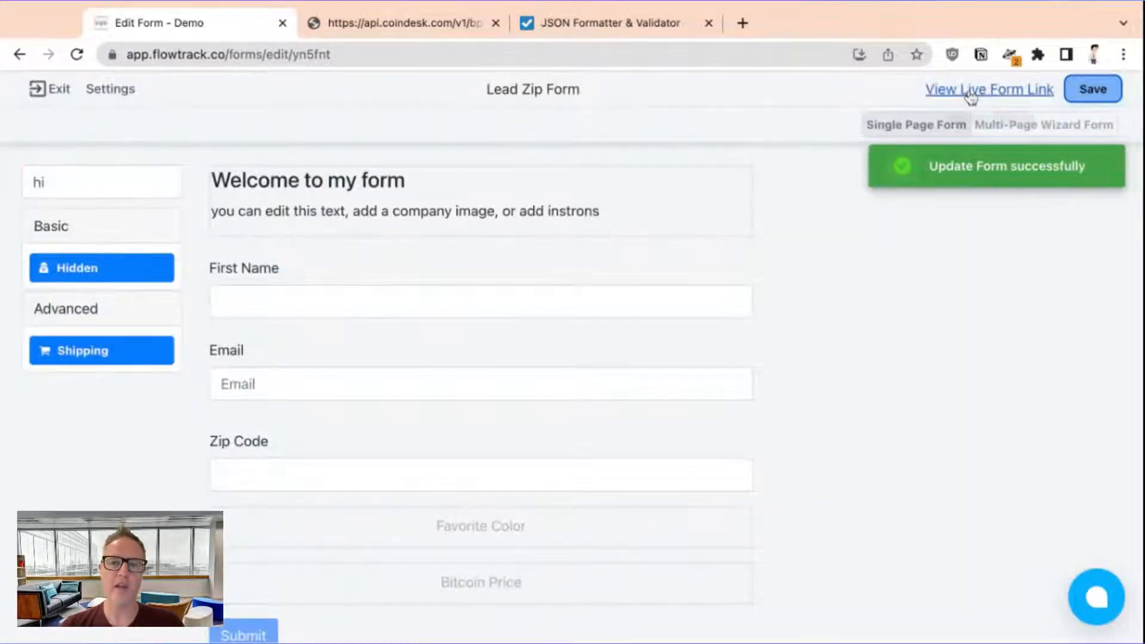
{"action": "left_click", "coordinate": [970, 92]}
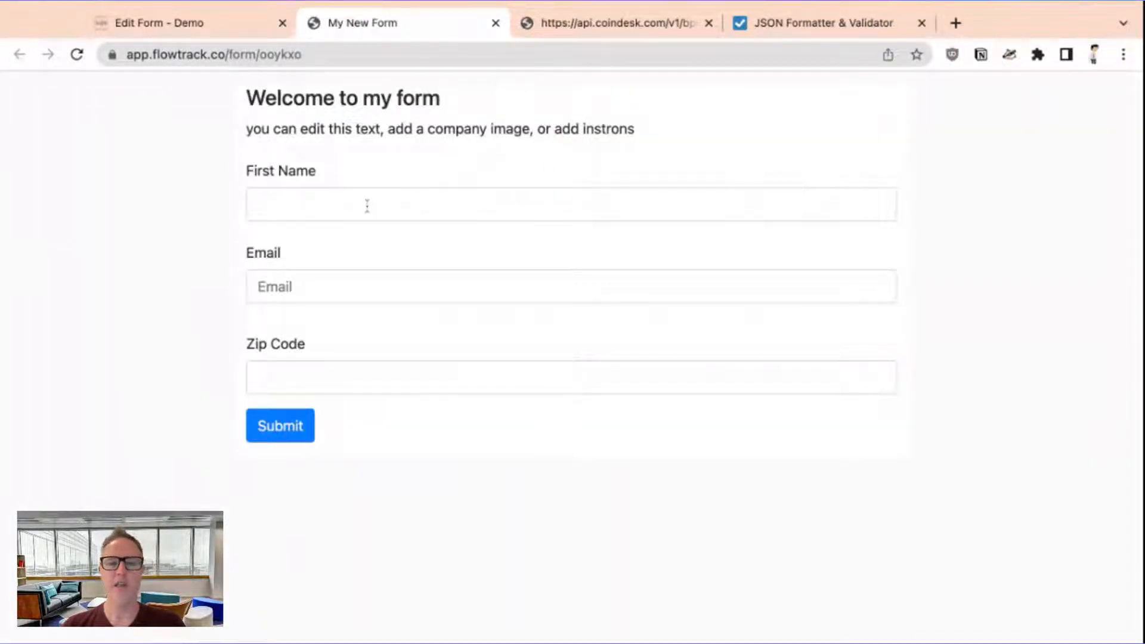
{"action": "left_click", "coordinate": [180, 21]}
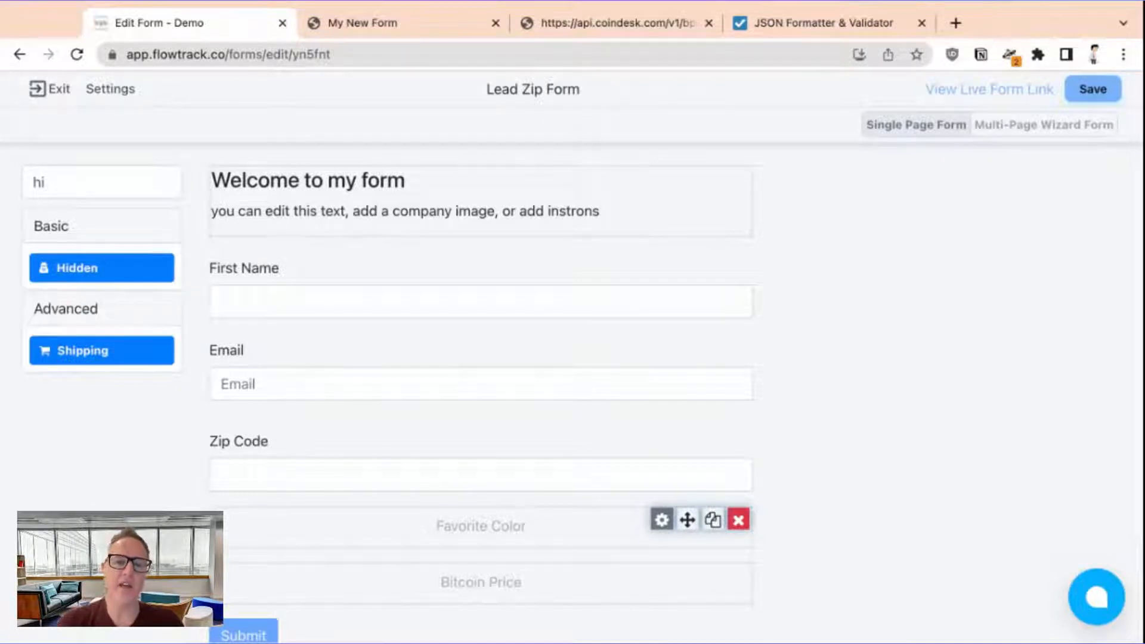
Disconnect the Bitcoin Weather flow from Lead Zip Form and create a new flow for it
{"action": "left_click", "coordinate": [68, 101]}
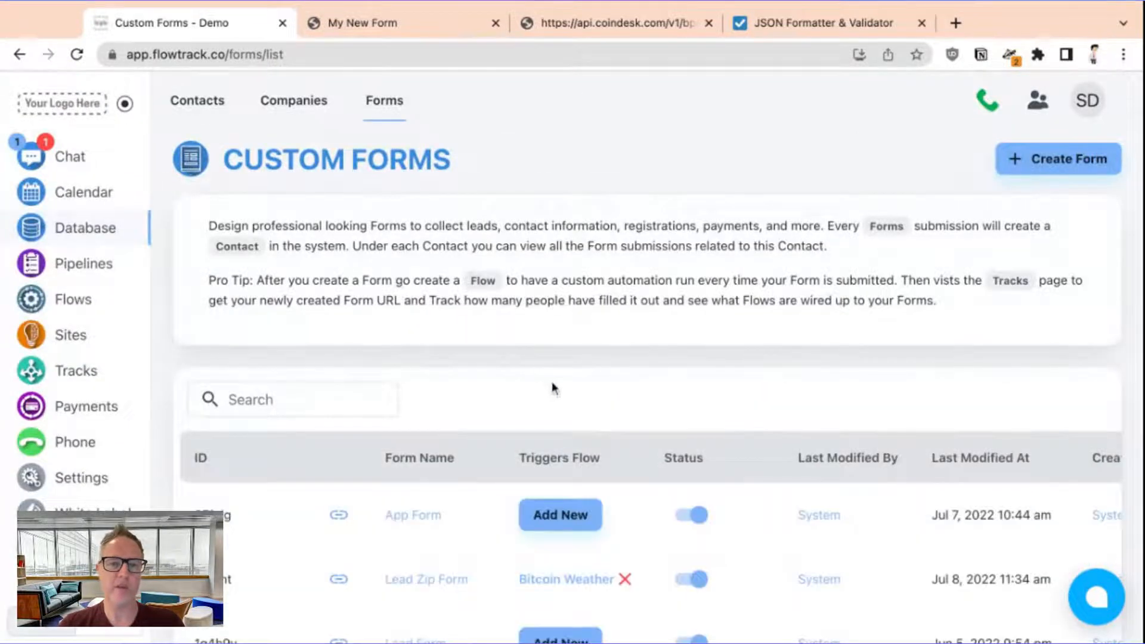
{"action": "scroll", "coordinate": [552, 387], "scroll_direction": "down", "scroll_amount": 2}
{"action": "scroll", "coordinate": [552, 386], "scroll_direction": "up", "scroll_amount": 2}
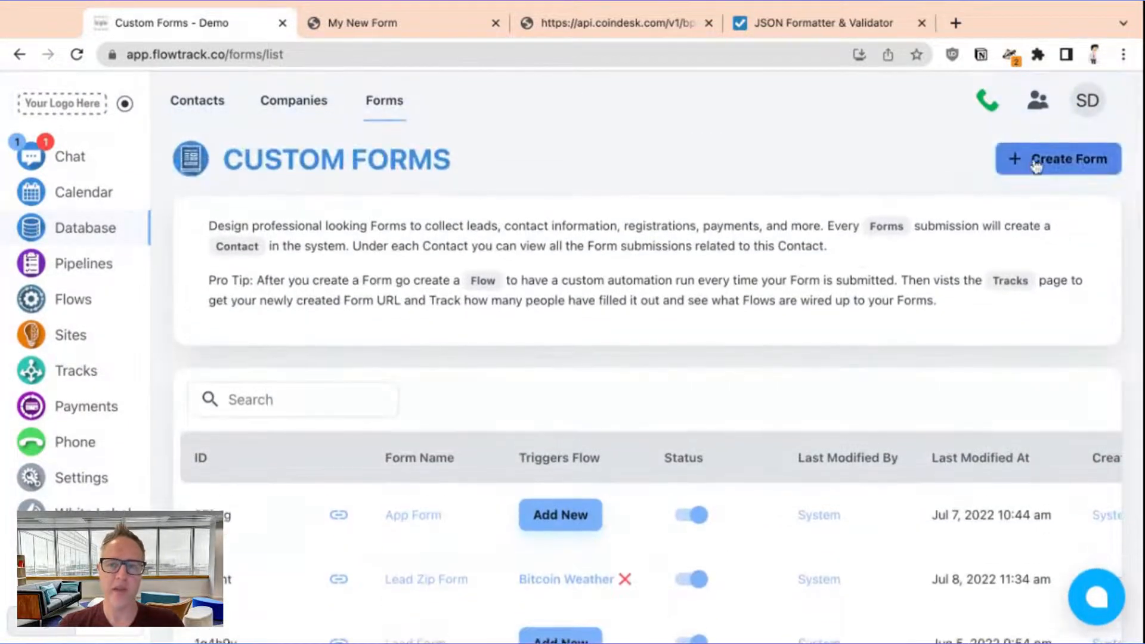
{"action": "scroll", "coordinate": [787, 412], "scroll_direction": "down", "scroll_amount": 3}
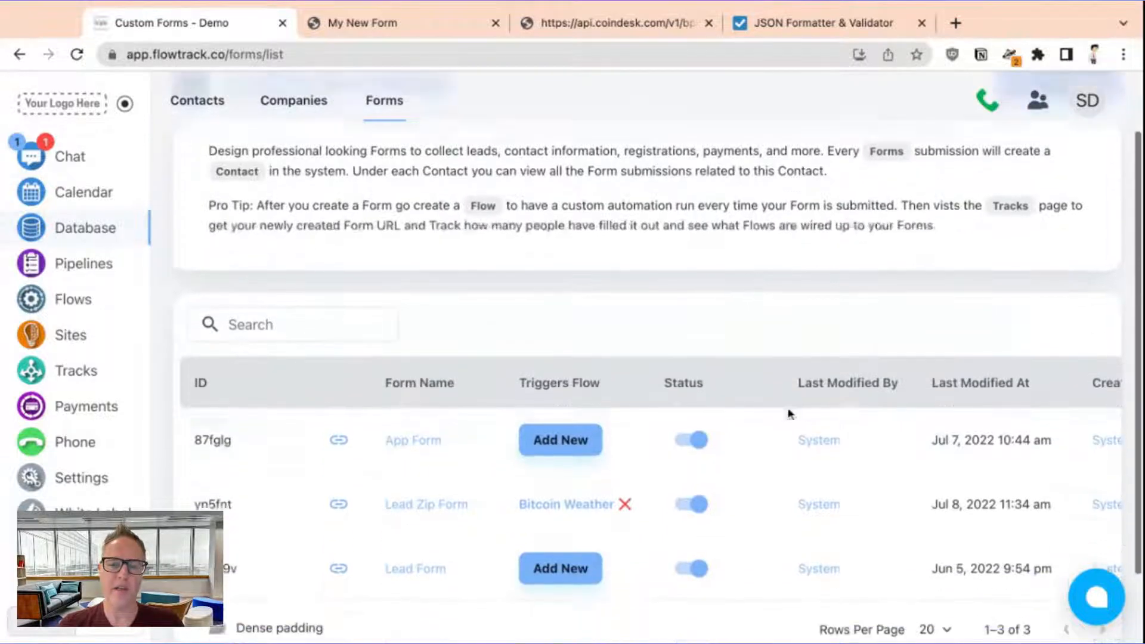
{"action": "left_click", "coordinate": [625, 489]}
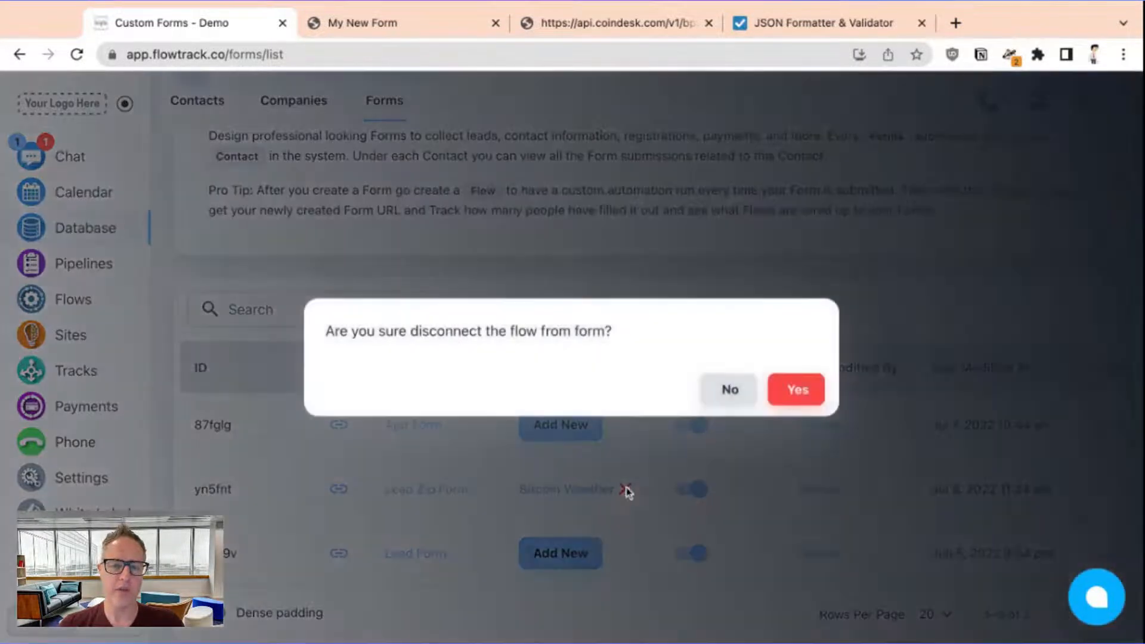
{"action": "left_click", "coordinate": [790, 398]}
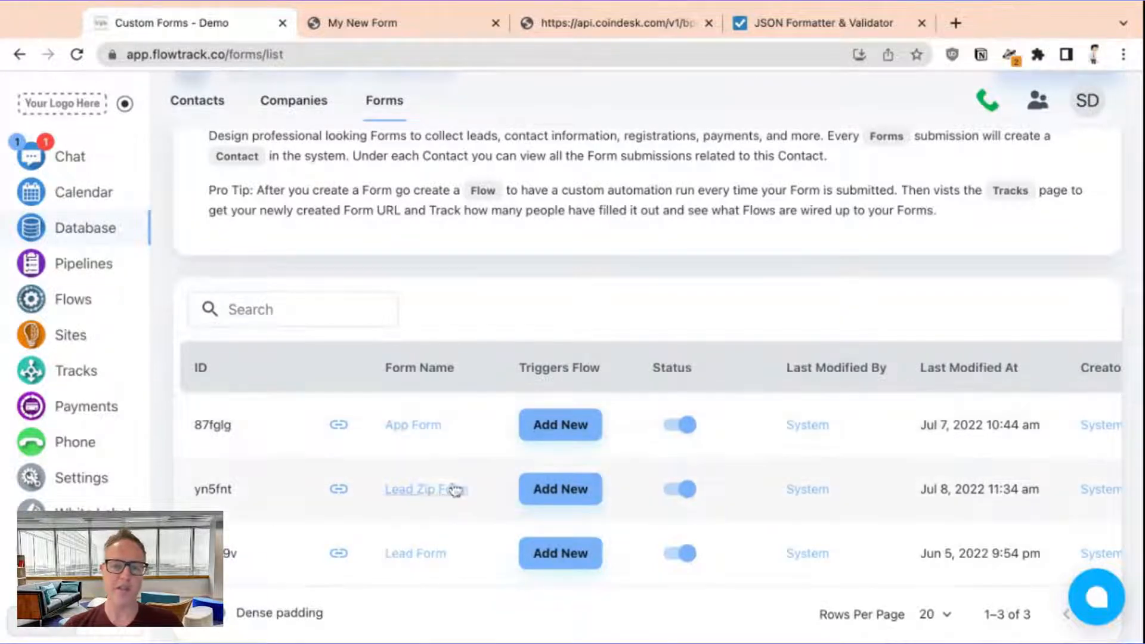
{"action": "left_click", "coordinate": [546, 495]}
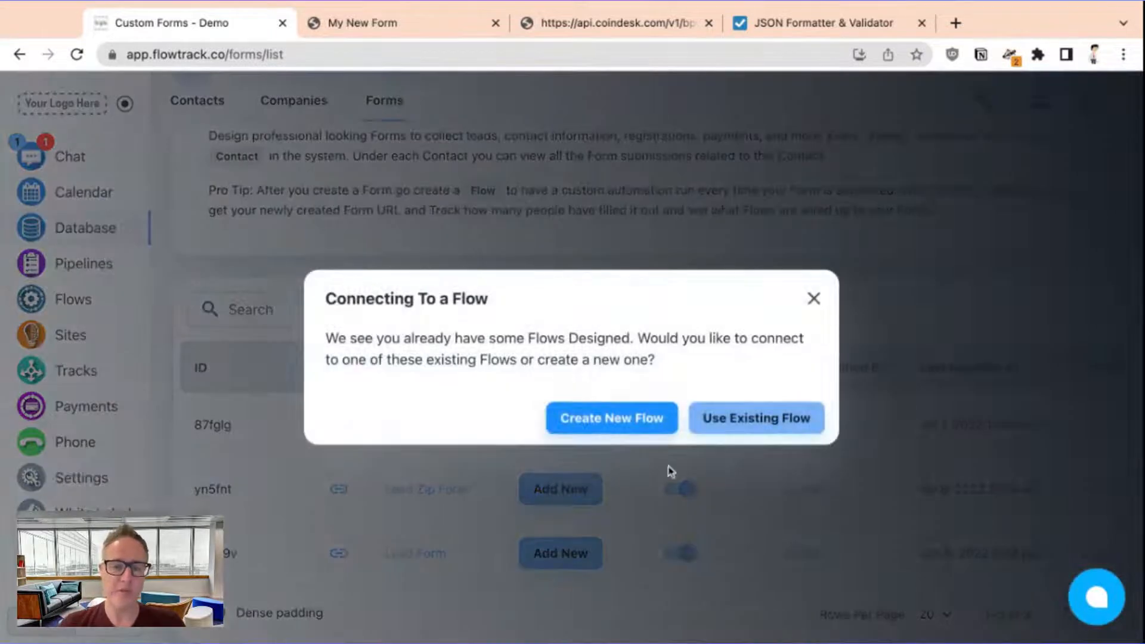
{"action": "left_click", "coordinate": [614, 430]}
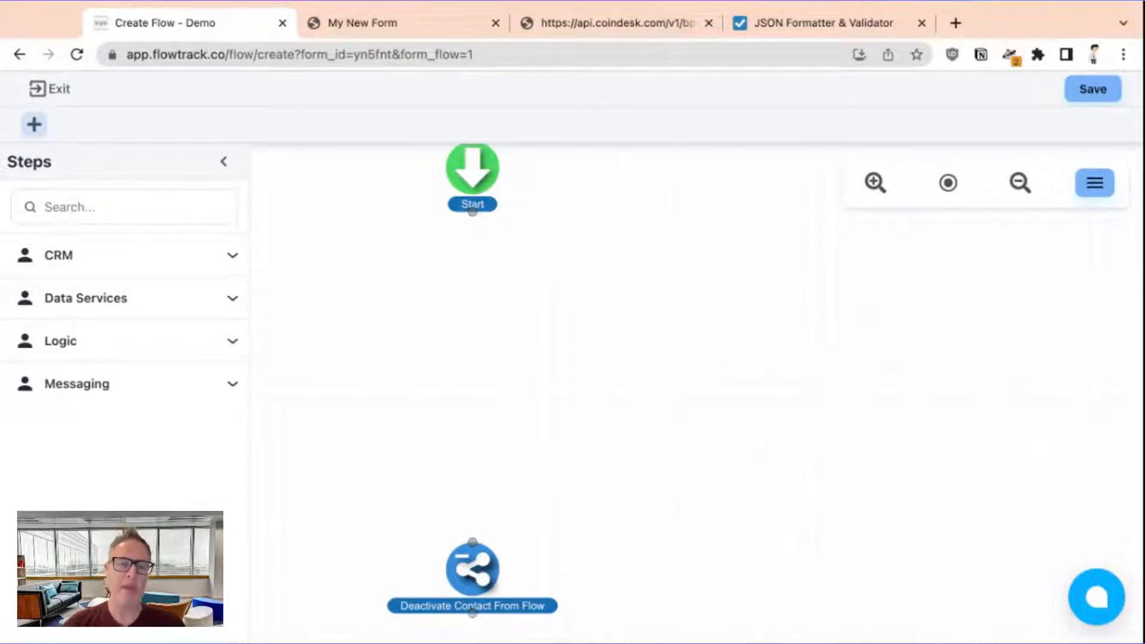
Find the Custom API step via 'api' and place it between Start and Deactivate Contact From Flow
{"action": "left_click", "coordinate": [188, 202]}
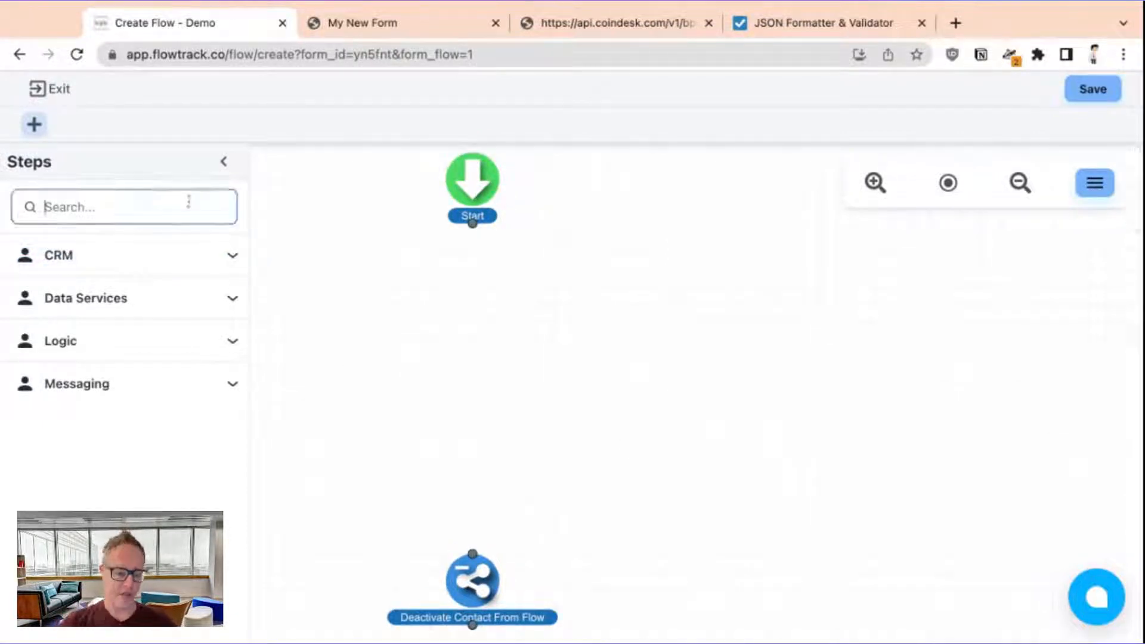
{"action": "type", "text": "api"}
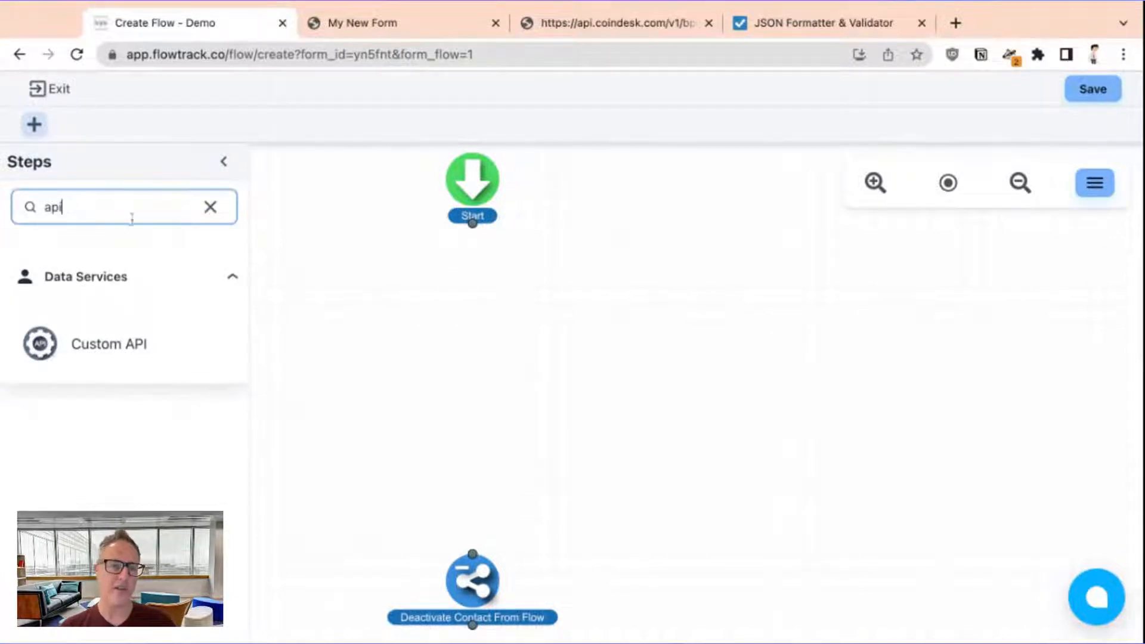
{"action": "left_click_drag", "start_coordinate": [55, 354], "coordinate": [457, 318]}
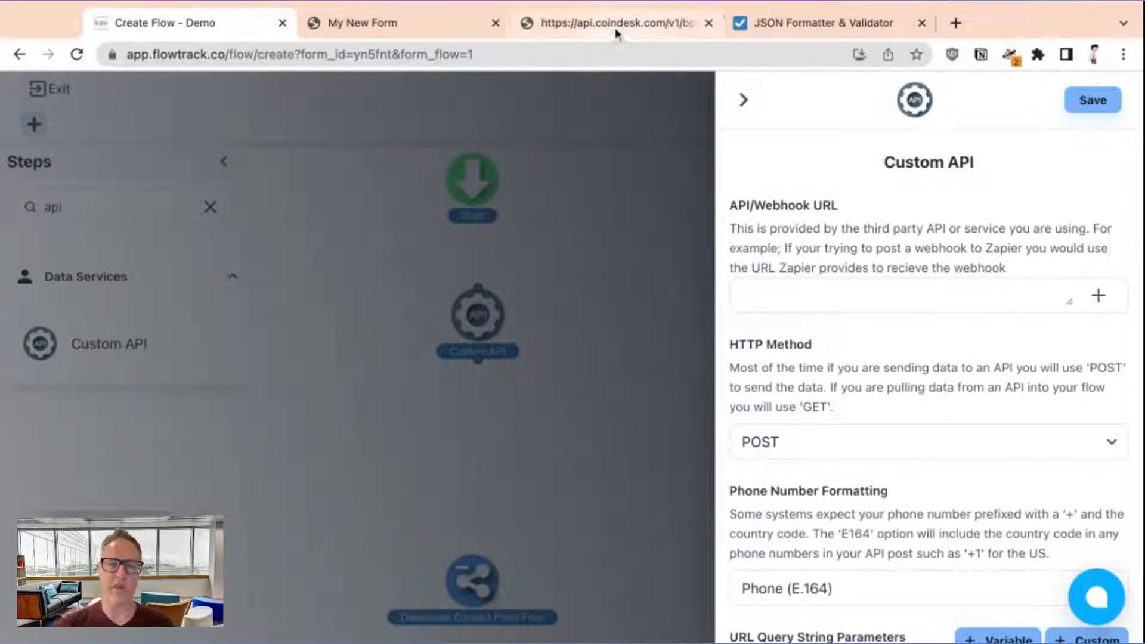
{"action": "left_click", "coordinate": [559, 24]}
Select and copy the CoinDesk currentprice.json address from Chrome's address bar
{"action": "left_click", "coordinate": [166, 54]}
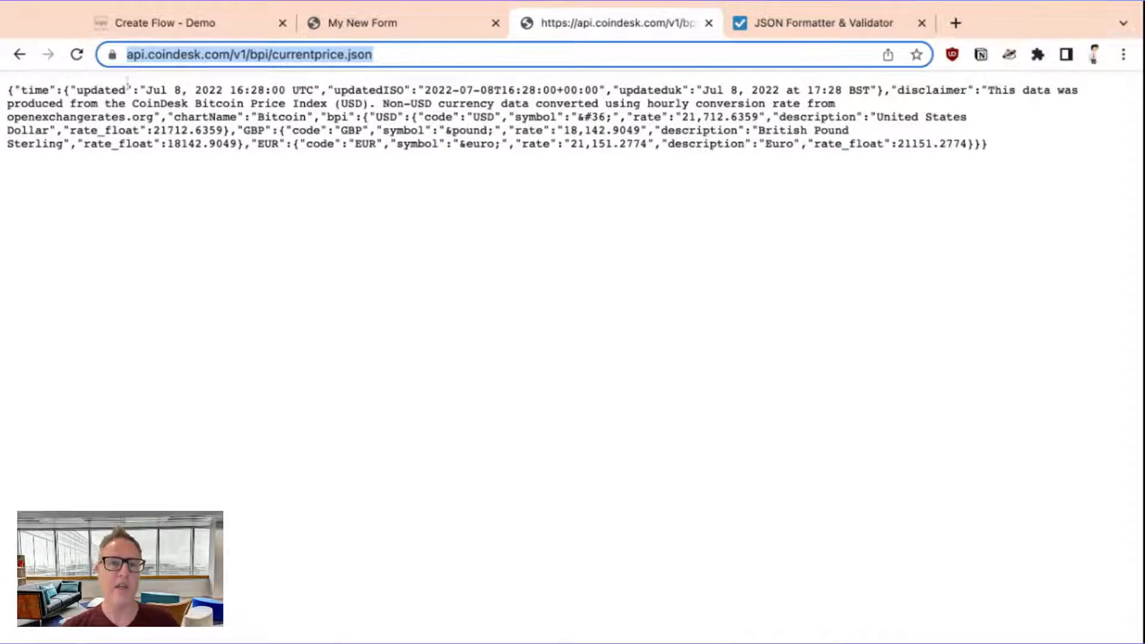
{"action": "left_click_drag", "start_coordinate": [118, 89], "coordinate": [978, 118]}
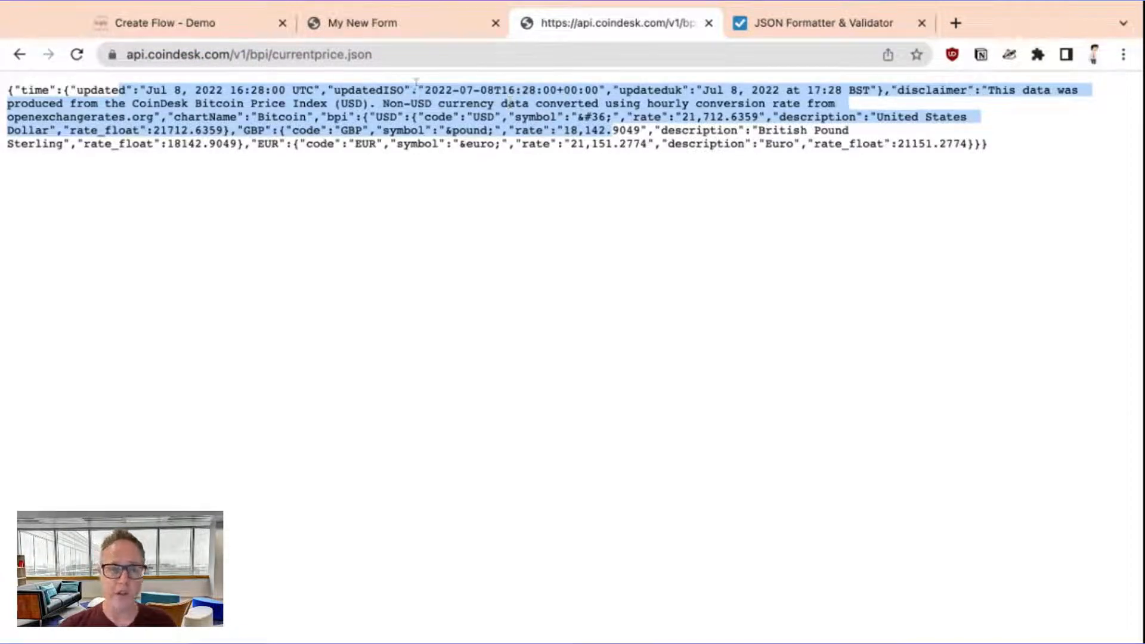
{"action": "left_click", "coordinate": [376, 54]}
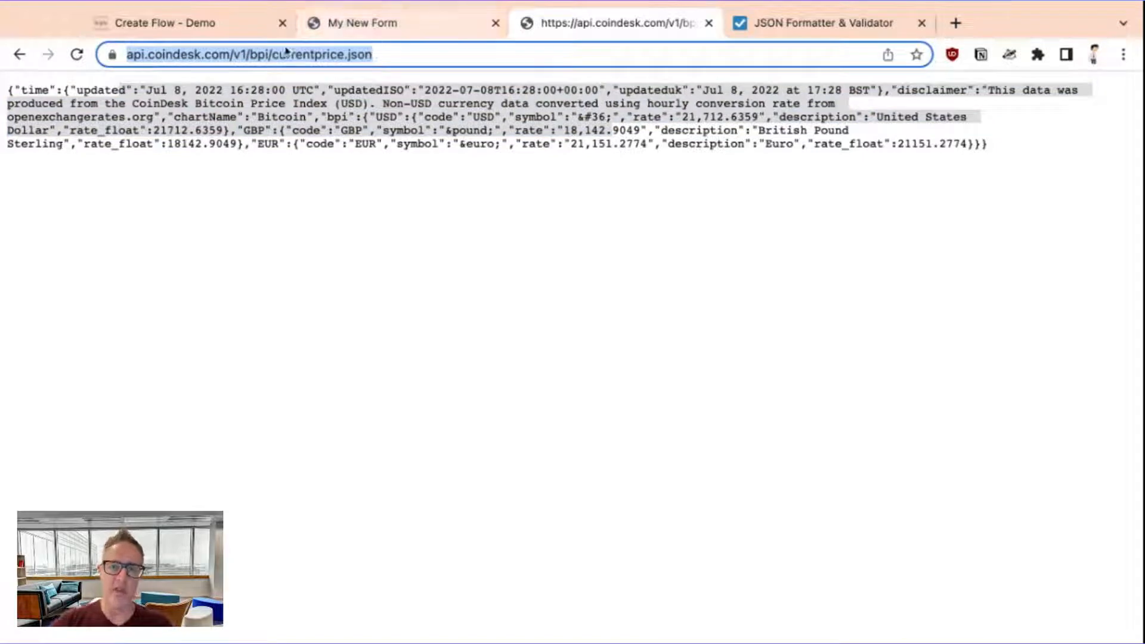
{"action": "left_click_drag", "start_coordinate": [242, 54], "coordinate": [271, 55]}
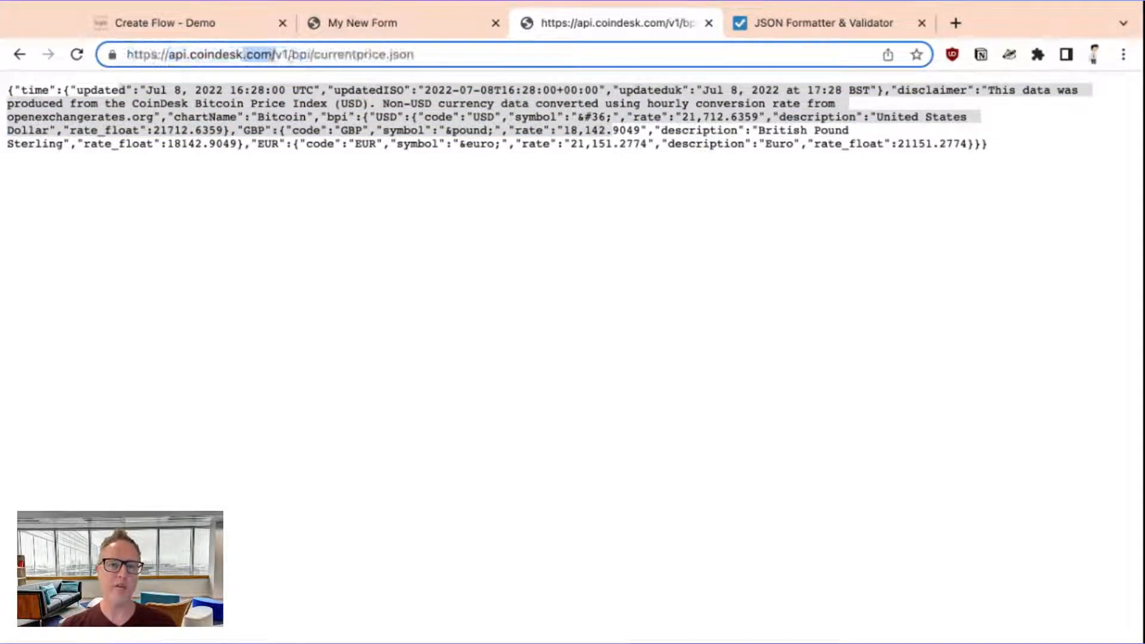
{"action": "triple_click", "coordinate": [300, 55]}
{"action": "left_click", "coordinate": [338, 145]}
{"action": "left_click_drag", "start_coordinate": [835, 203], "coordinate": [6, 88]}
{"action": "left_click", "coordinate": [200, 125]}
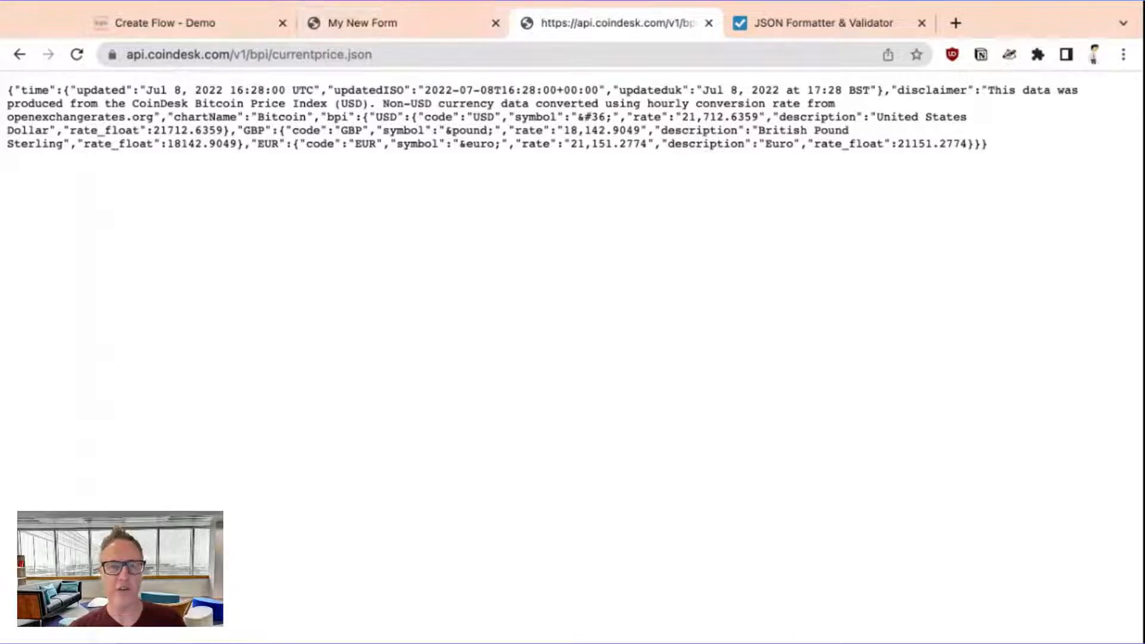
{"action": "left_click", "coordinate": [371, 46]}
{"action": "key", "text": "super+c"}
Paste the CoinDesk address into the Custom API step's API/Webhook URL field
{"action": "left_click", "coordinate": [394, 24]}
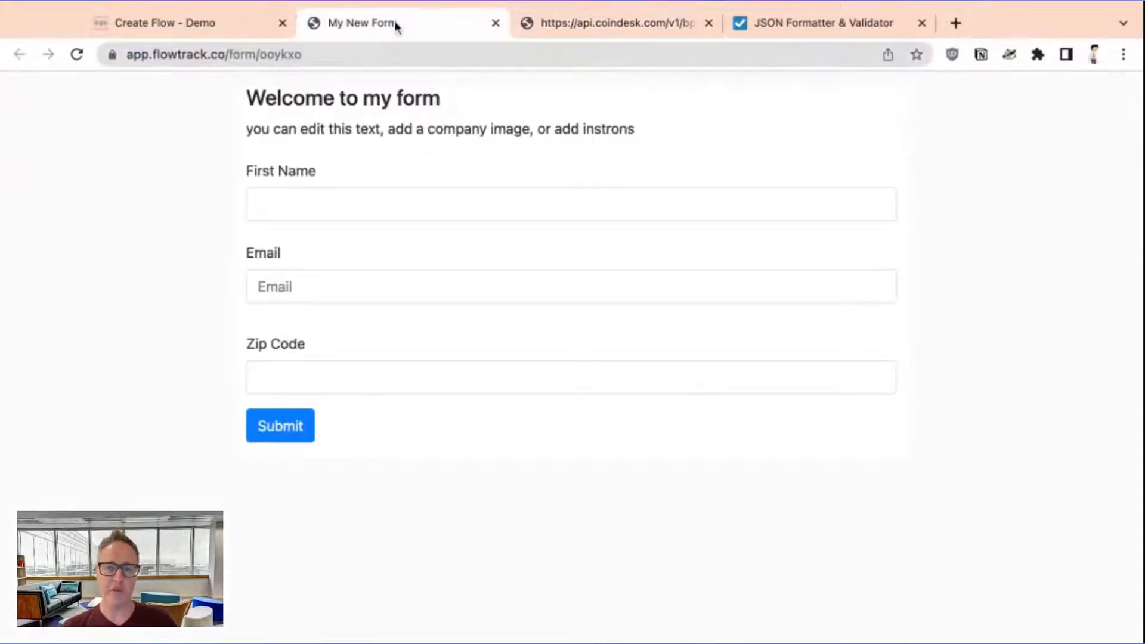
{"action": "left_click", "coordinate": [203, 34]}
{"action": "left_click", "coordinate": [850, 291]}
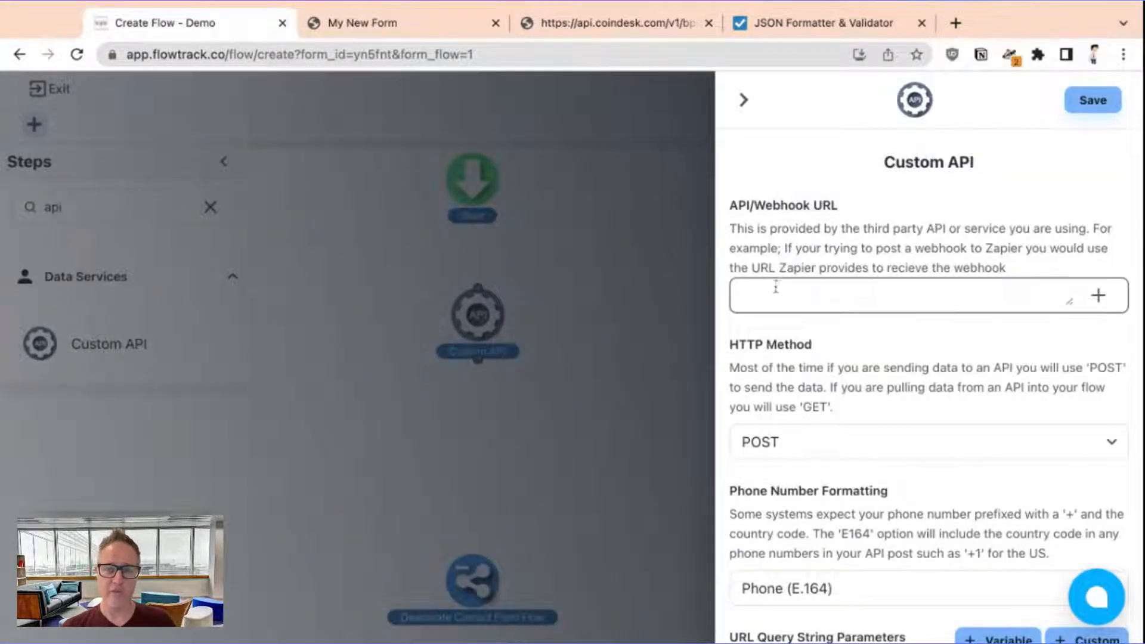
{"action": "key", "text": "super+v"}
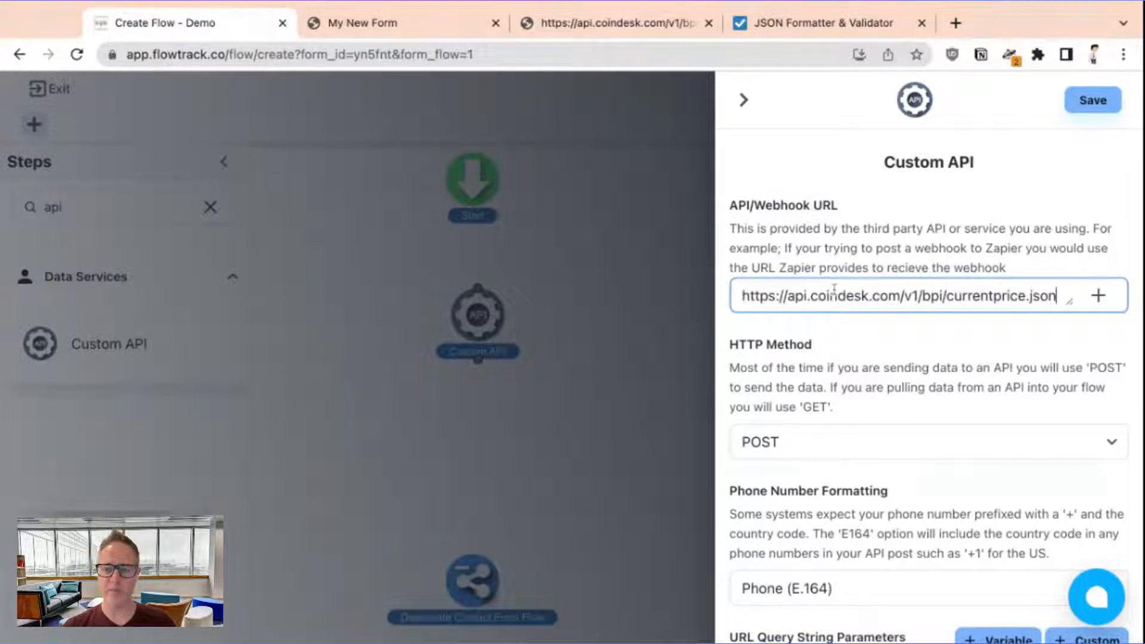
Change the HTTP method from POST to GET and add a response-saving row
{"action": "scroll", "coordinate": [838, 358], "scroll_direction": "down", "scroll_amount": 1}
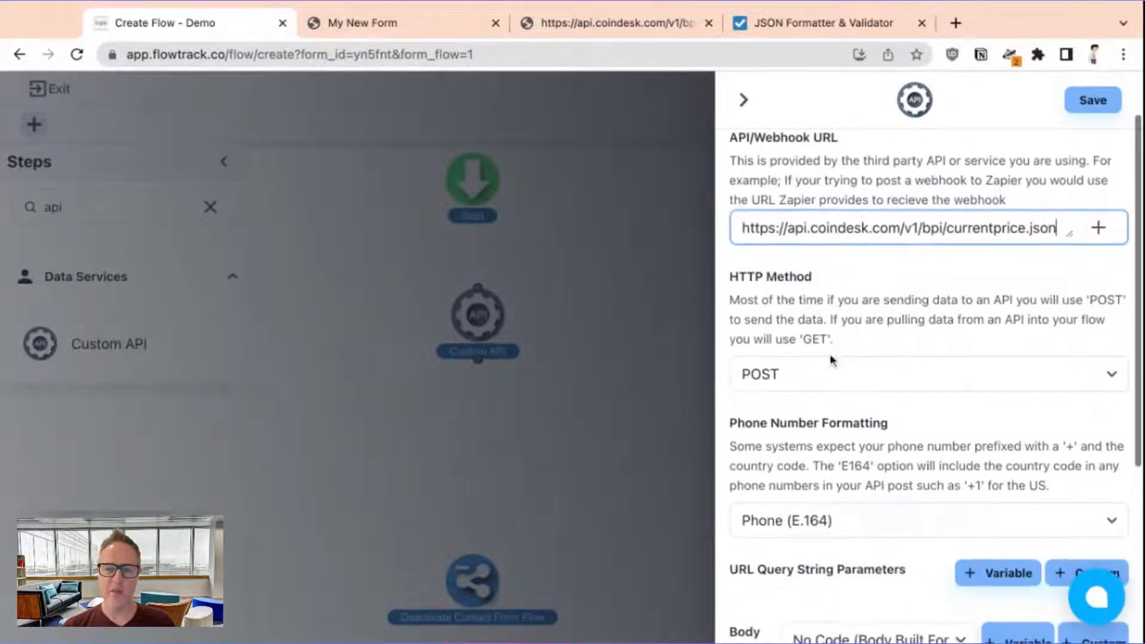
{"action": "left_click", "coordinate": [788, 374]}
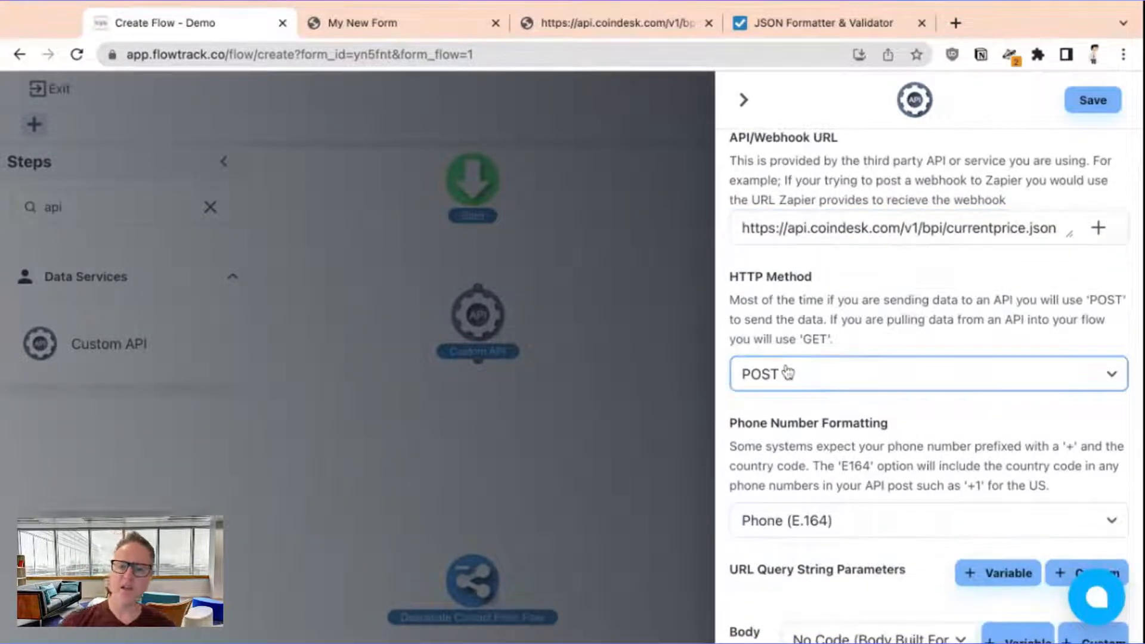
{"action": "left_click", "coordinate": [750, 386]}
{"action": "scroll", "coordinate": [769, 373], "scroll_direction": "down", "scroll_amount": 1}
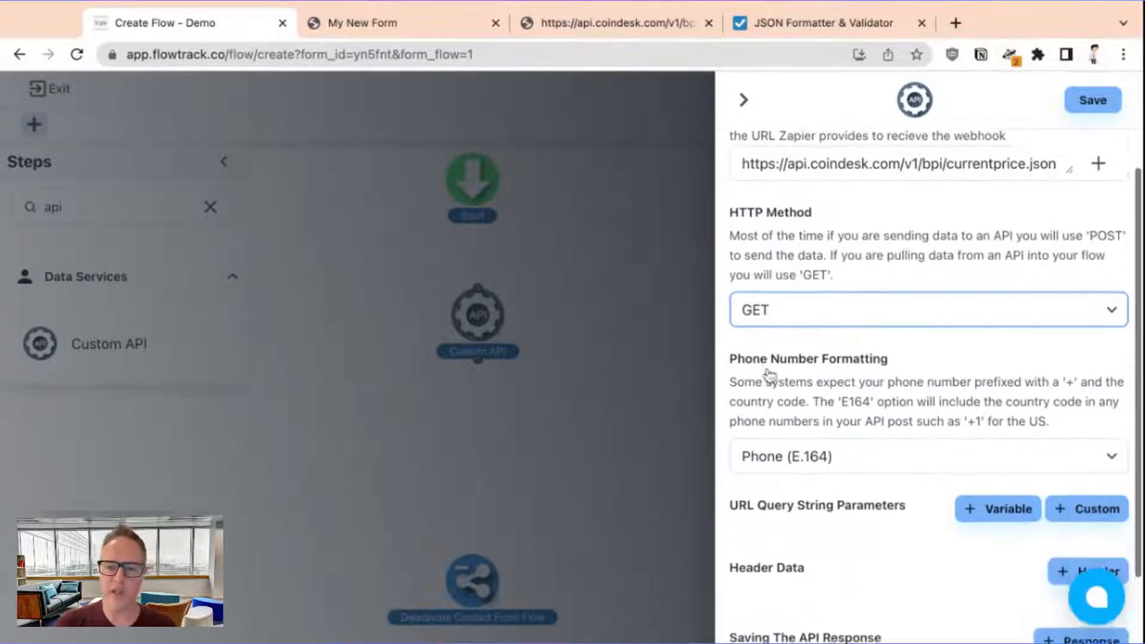
{"action": "scroll", "coordinate": [769, 374], "scroll_direction": "down", "scroll_amount": 2}
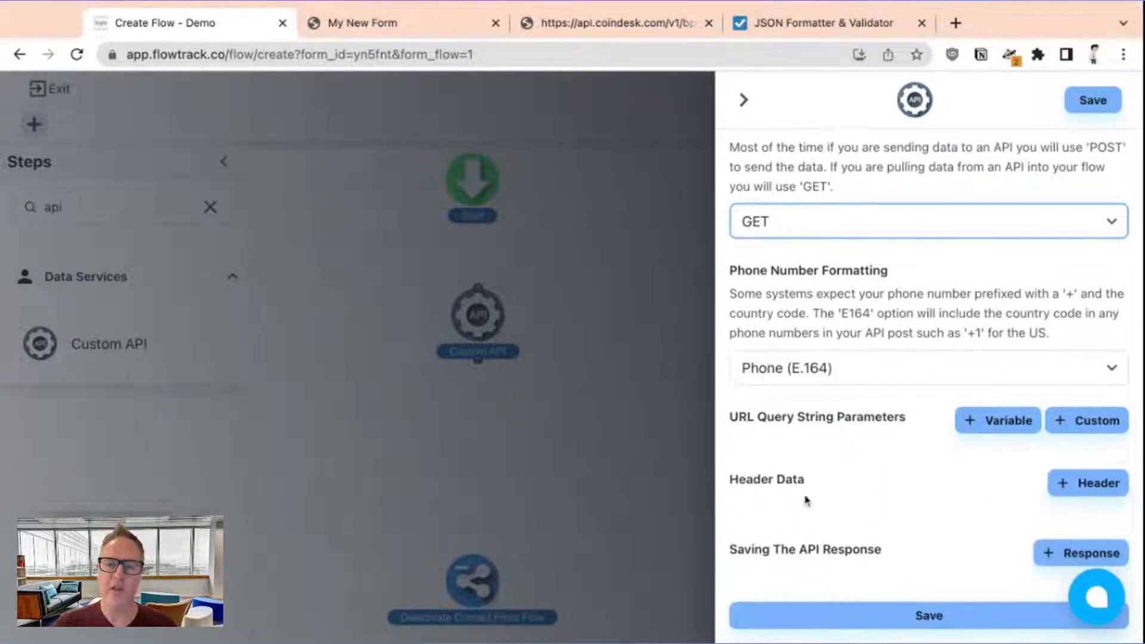
{"action": "left_click", "coordinate": [1066, 564]}
{"action": "scroll", "coordinate": [978, 557], "scroll_direction": "down", "scroll_amount": 1}
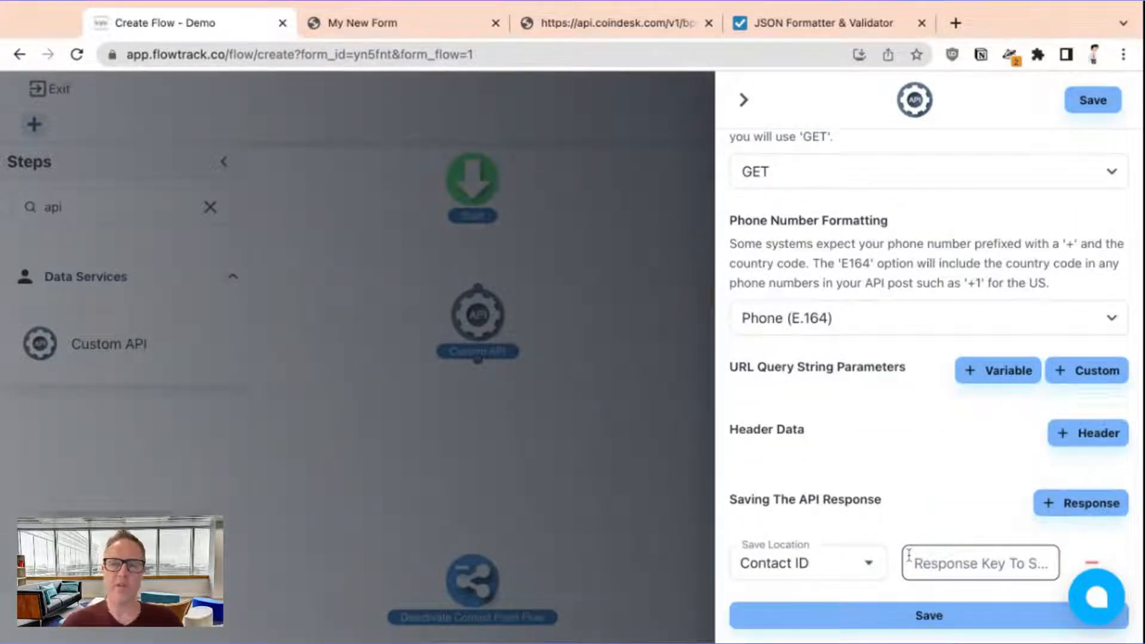
View the CoinDesk data in JSON Formatter & Validator's formatted view
{"action": "left_click", "coordinate": [847, 34]}
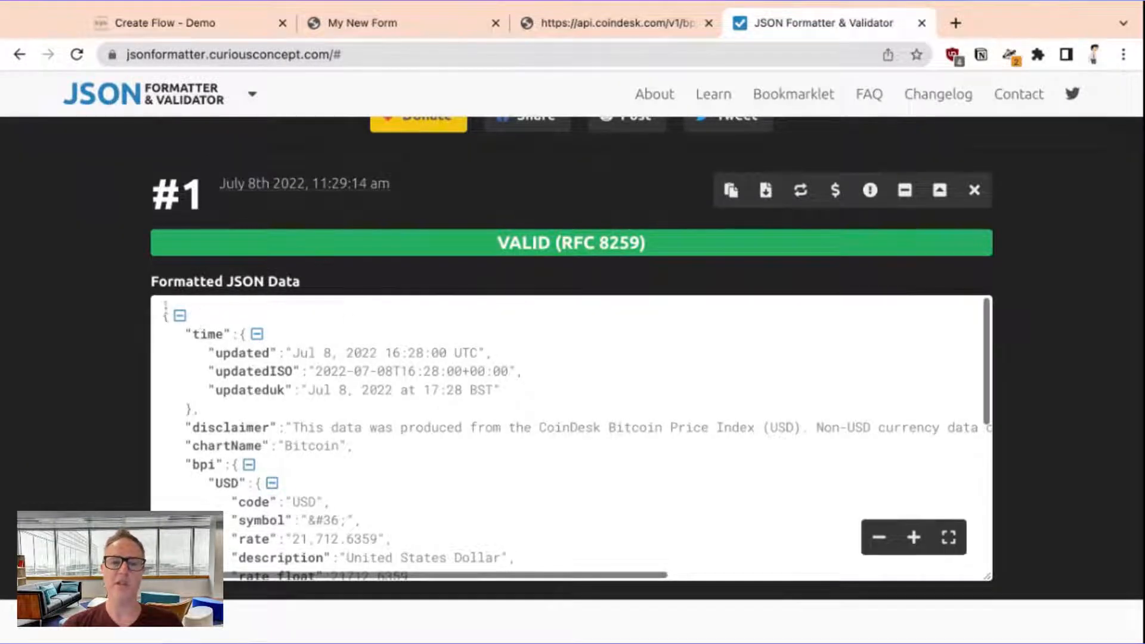
{"action": "scroll", "coordinate": [334, 346], "scroll_direction": "down", "scroll_amount": 3}
{"action": "scroll", "coordinate": [387, 322], "scroll_direction": "up", "scroll_amount": 3}
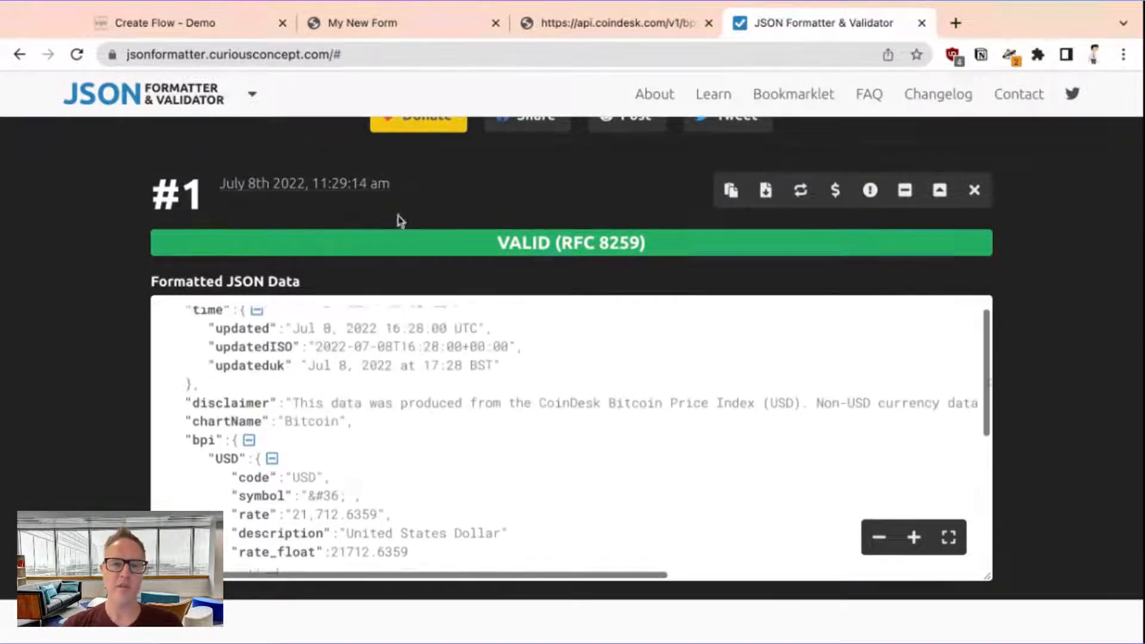
{"action": "left_click", "coordinate": [586, 25]}
{"action": "left_click", "coordinate": [122, 95]}
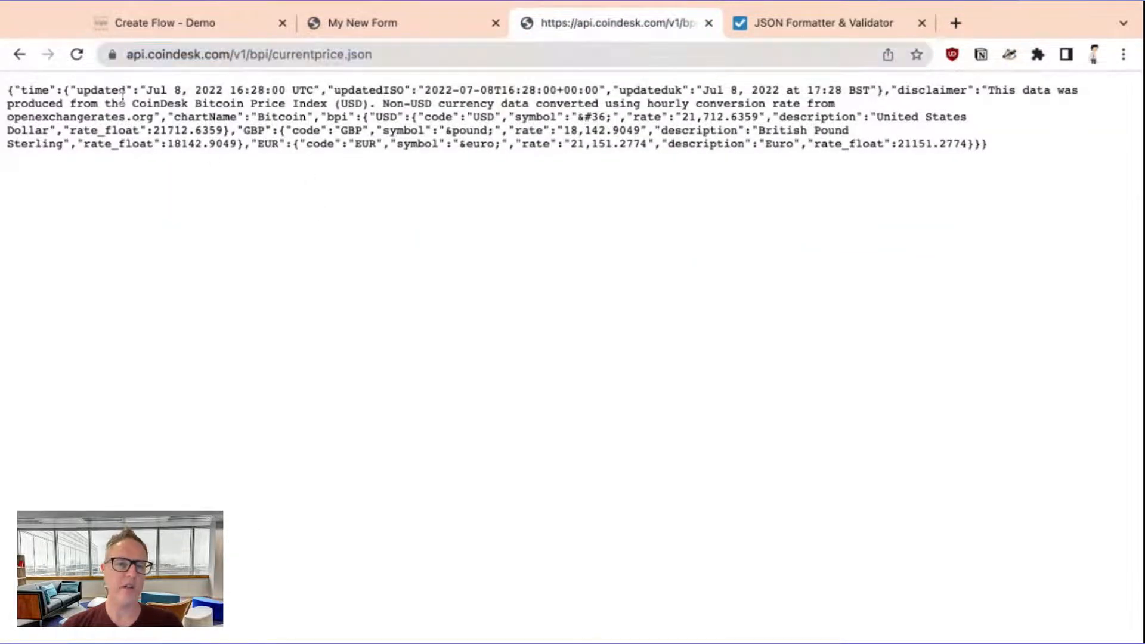
{"action": "left_click", "coordinate": [791, 30]}
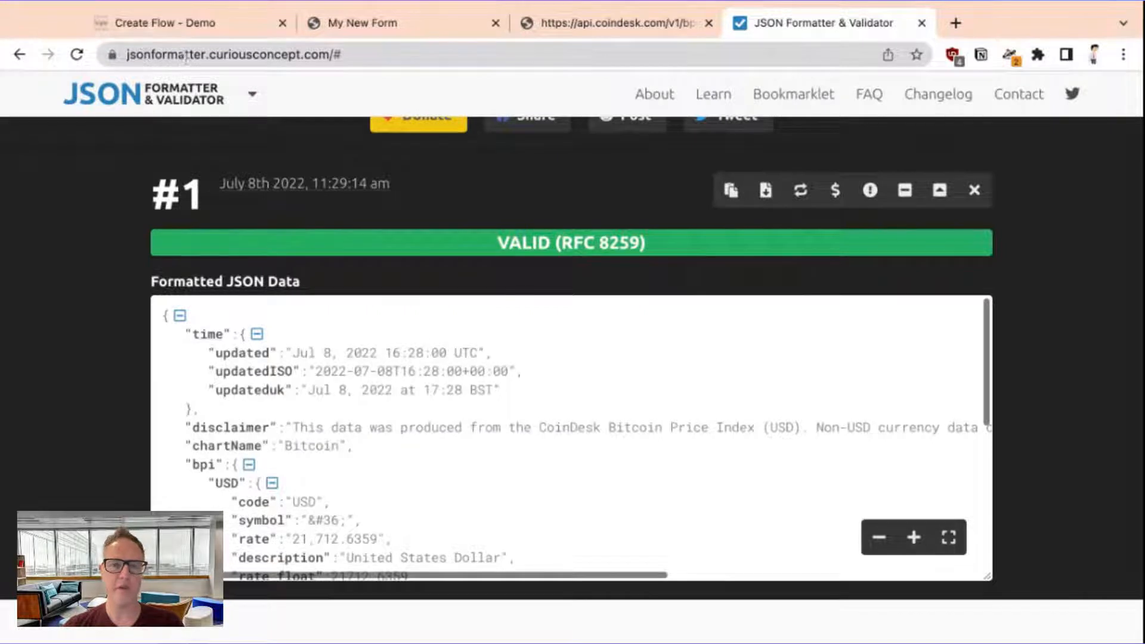
{"action": "scroll", "coordinate": [226, 363], "scroll_direction": "up", "scroll_amount": 2}
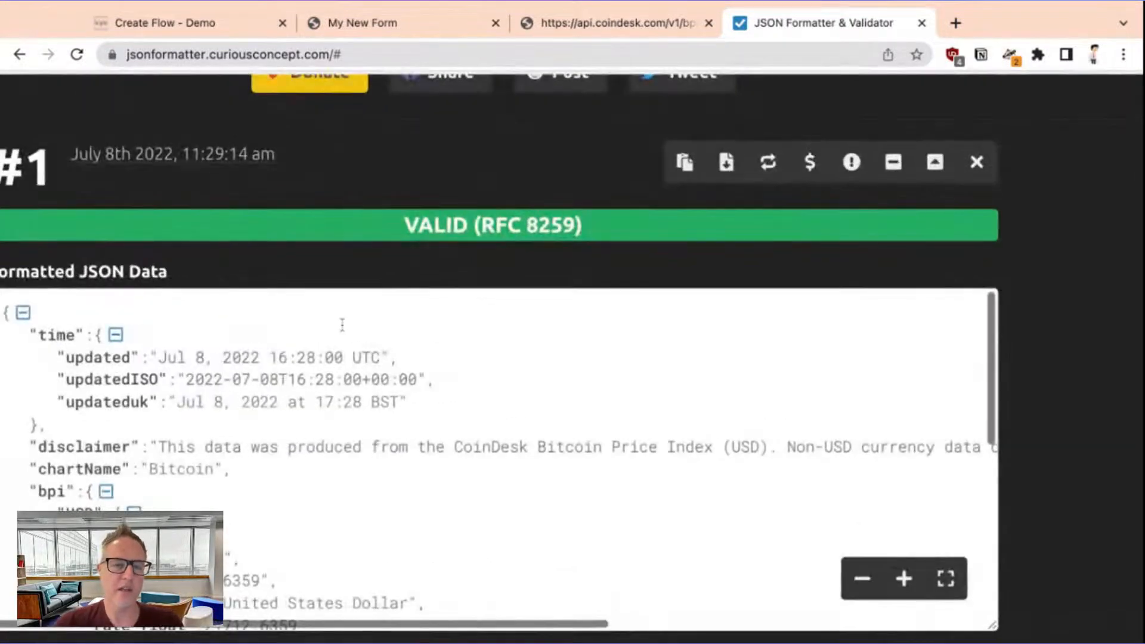
{"action": "scroll", "coordinate": [442, 236], "scroll_direction": "down", "scroll_amount": 3}
{"action": "scroll", "coordinate": [378, 259], "scroll_direction": "down", "scroll_amount": 2}
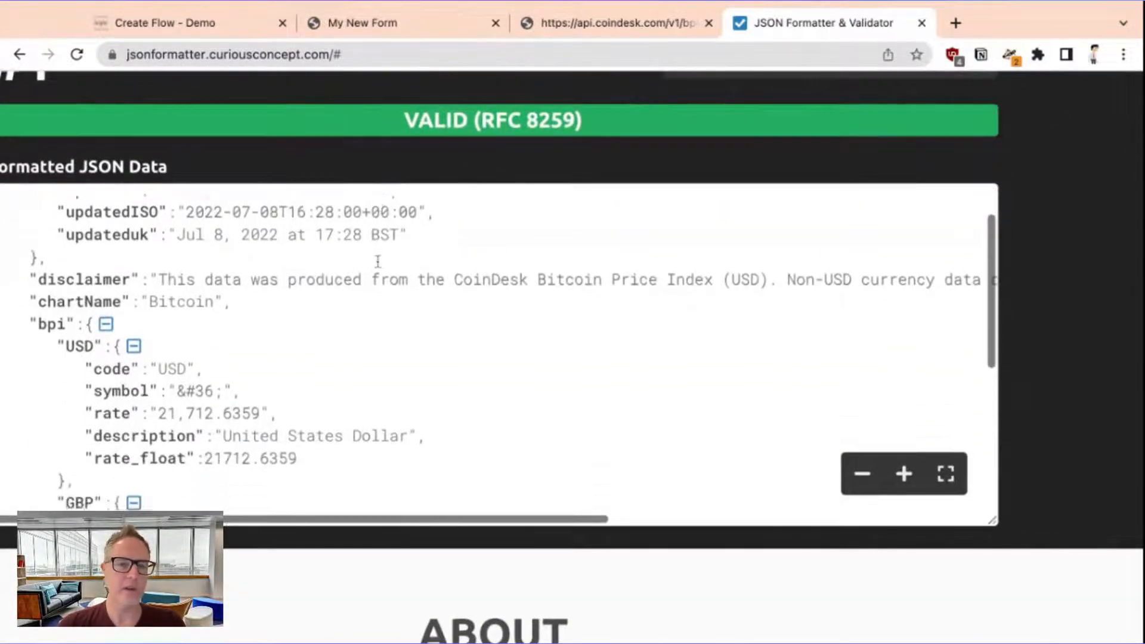
{"action": "scroll", "coordinate": [377, 262], "scroll_direction": "up", "scroll_amount": 2}
{"action": "scroll", "coordinate": [56, 331], "scroll_direction": "down", "scroll_amount": 2}
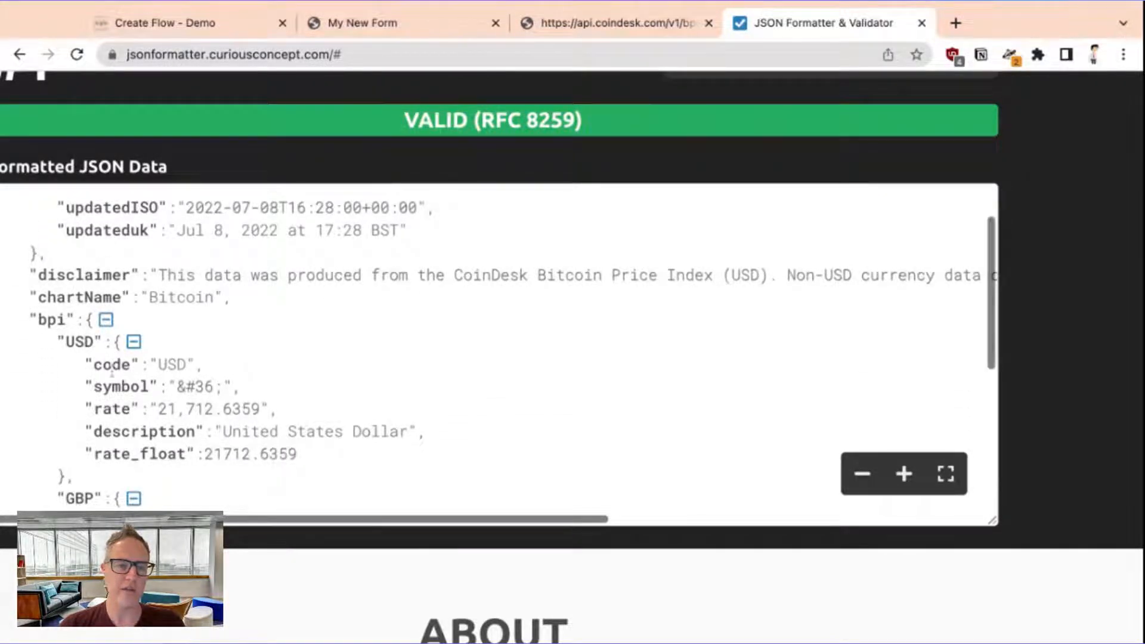
Trace the bpi, USD and rate keys to the USD rate value 21,712.6359
{"action": "double_click", "coordinate": [109, 364]}
{"action": "double_click", "coordinate": [59, 322]}
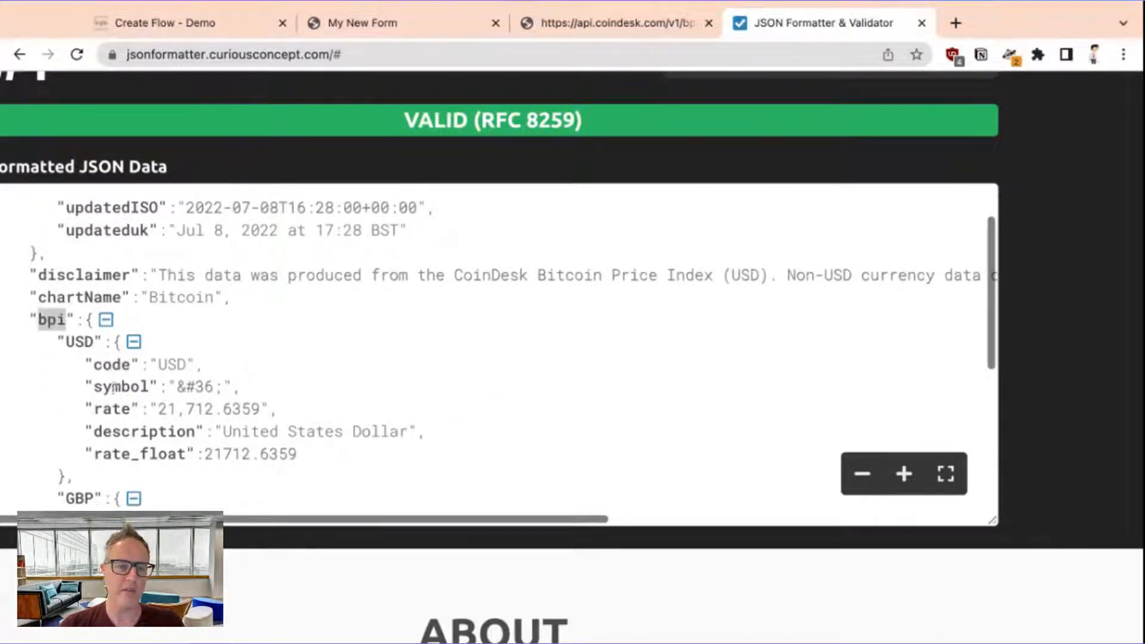
{"action": "double_click", "coordinate": [106, 409]}
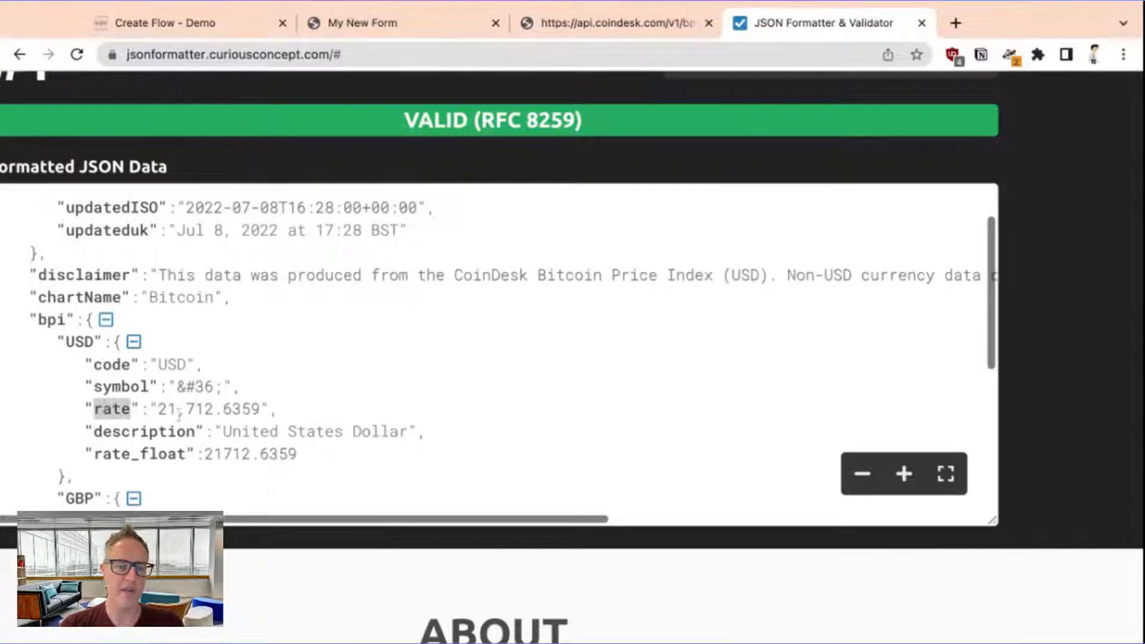
{"action": "scroll", "coordinate": [202, 411], "scroll_direction": "up", "scroll_amount": 1}
{"action": "double_click", "coordinate": [53, 336]}
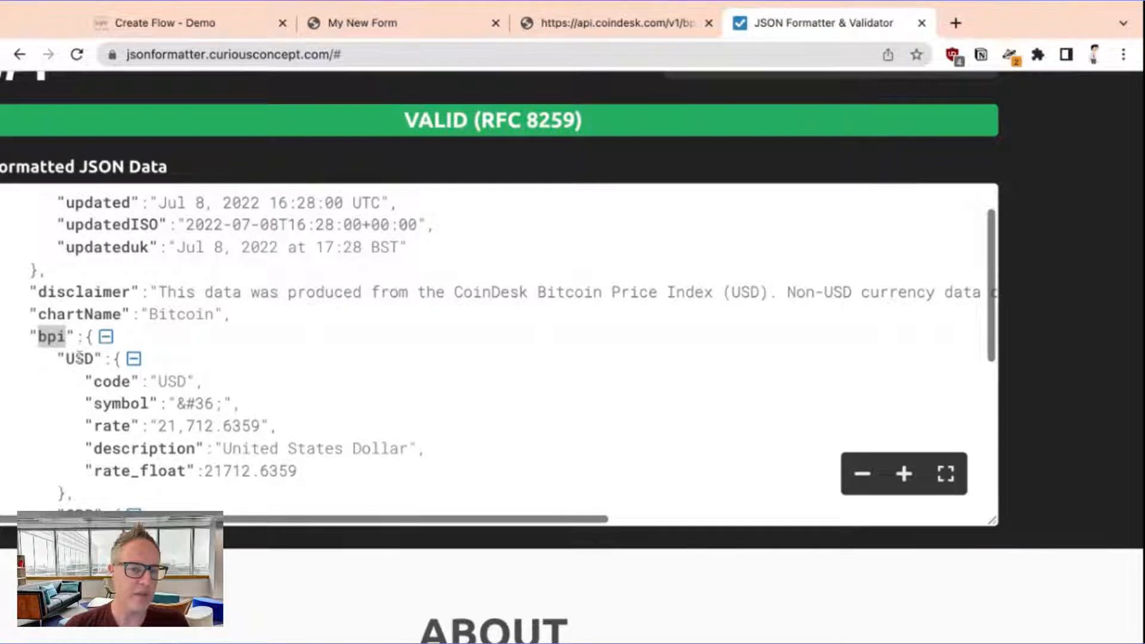
{"action": "double_click", "coordinate": [79, 359]}
{"action": "double_click", "coordinate": [113, 426]}
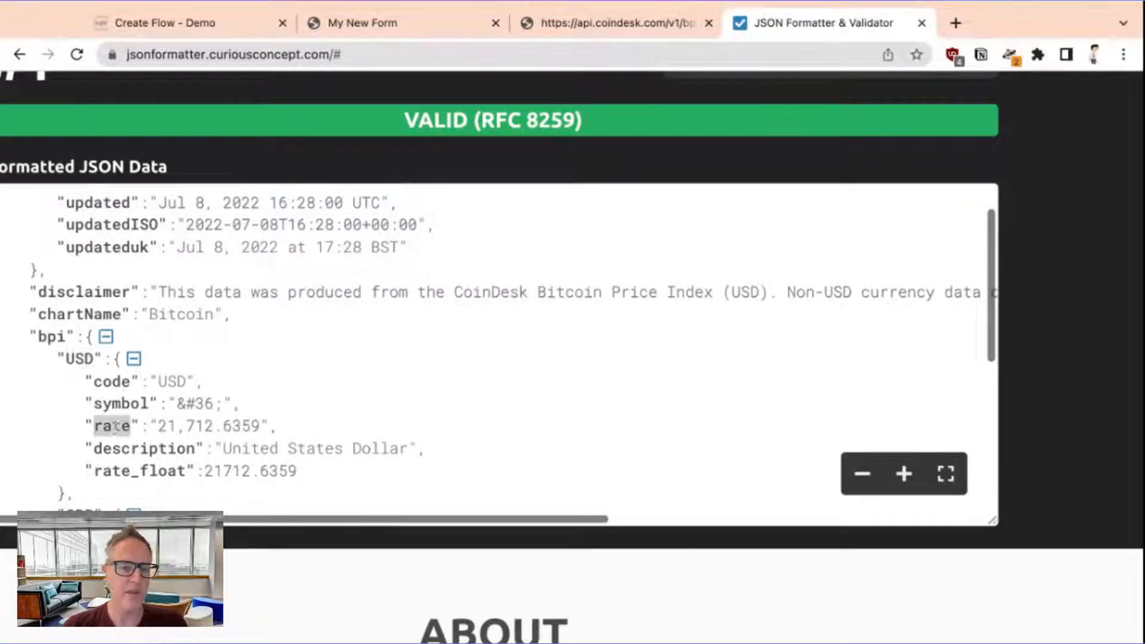
{"action": "double_click", "coordinate": [153, 425]}
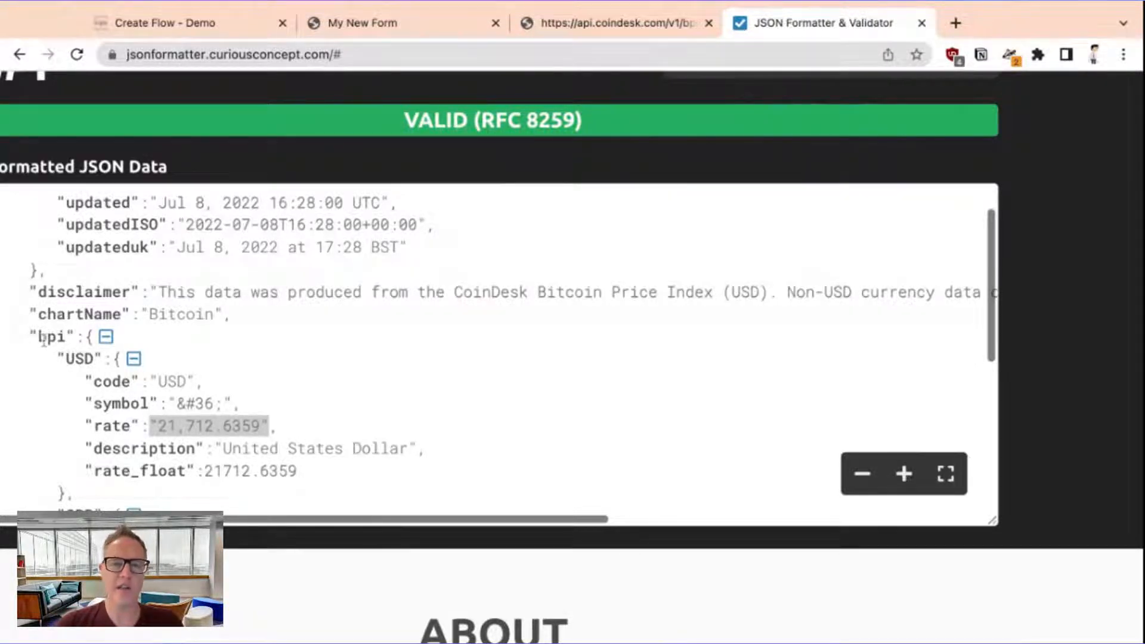
Highlight the rate, USD and bpi keys again to confirm the path, then return to Flowtrack
{"action": "left_click_drag", "start_coordinate": [39, 337], "coordinate": [68, 345]}
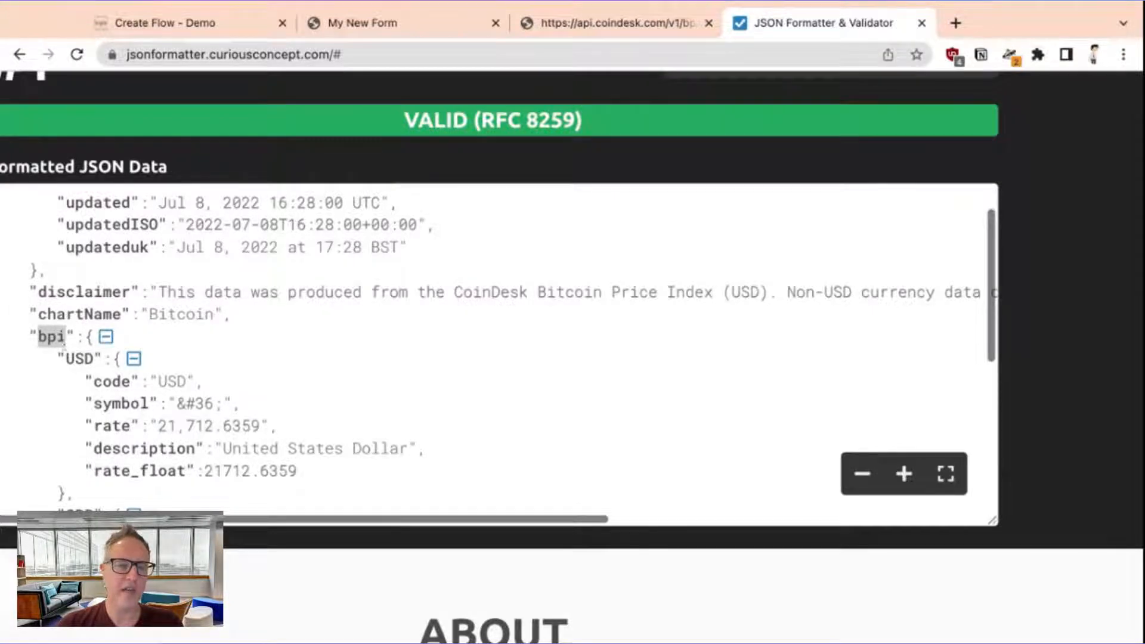
{"action": "left_click", "coordinate": [61, 340]}
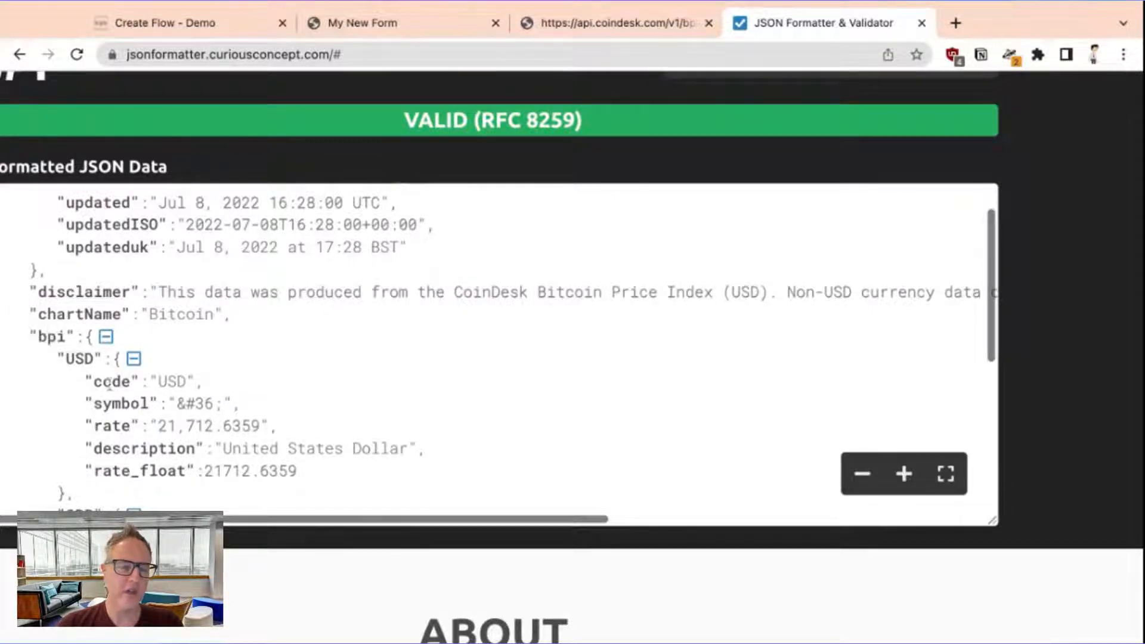
{"action": "double_click", "coordinate": [113, 425]}
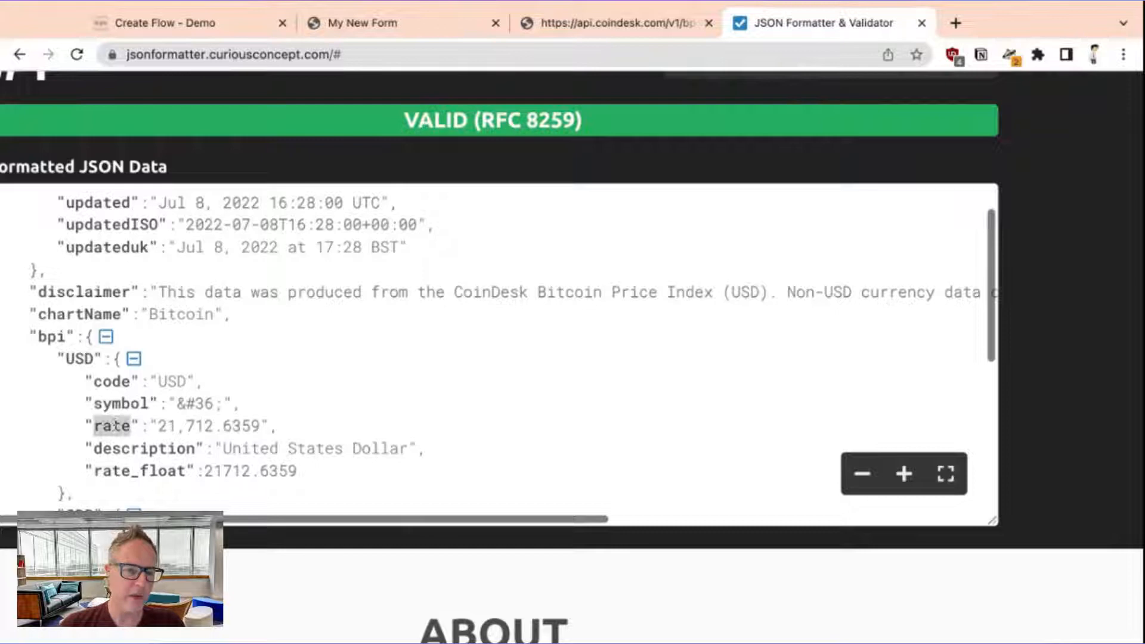
{"action": "double_click", "coordinate": [70, 358]}
{"action": "double_click", "coordinate": [42, 336]}
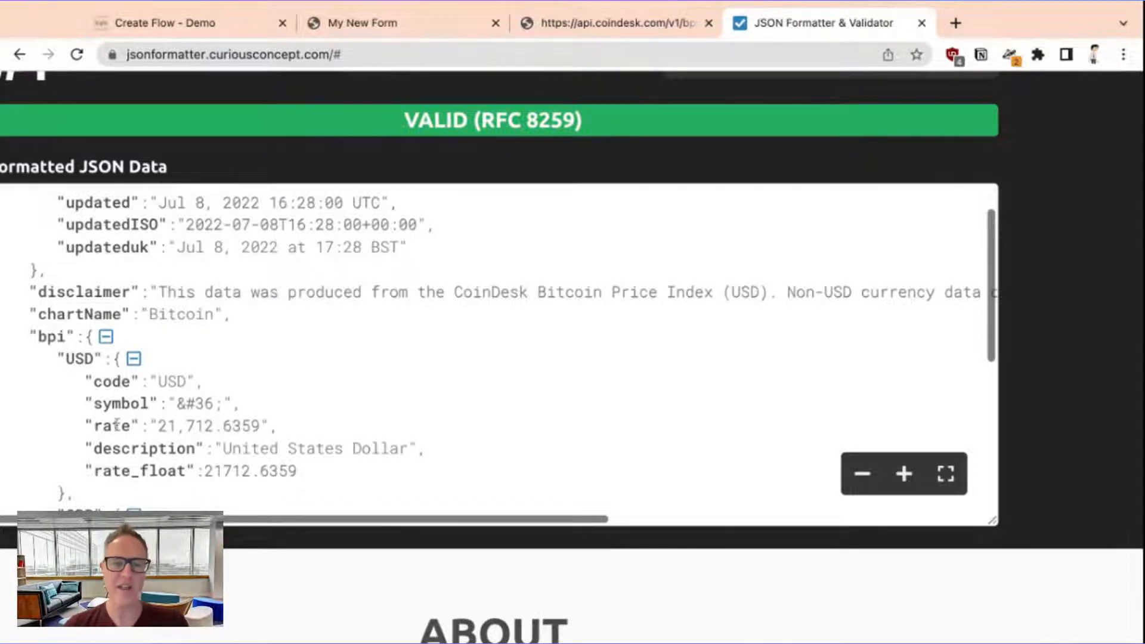
{"action": "double_click", "coordinate": [116, 424]}
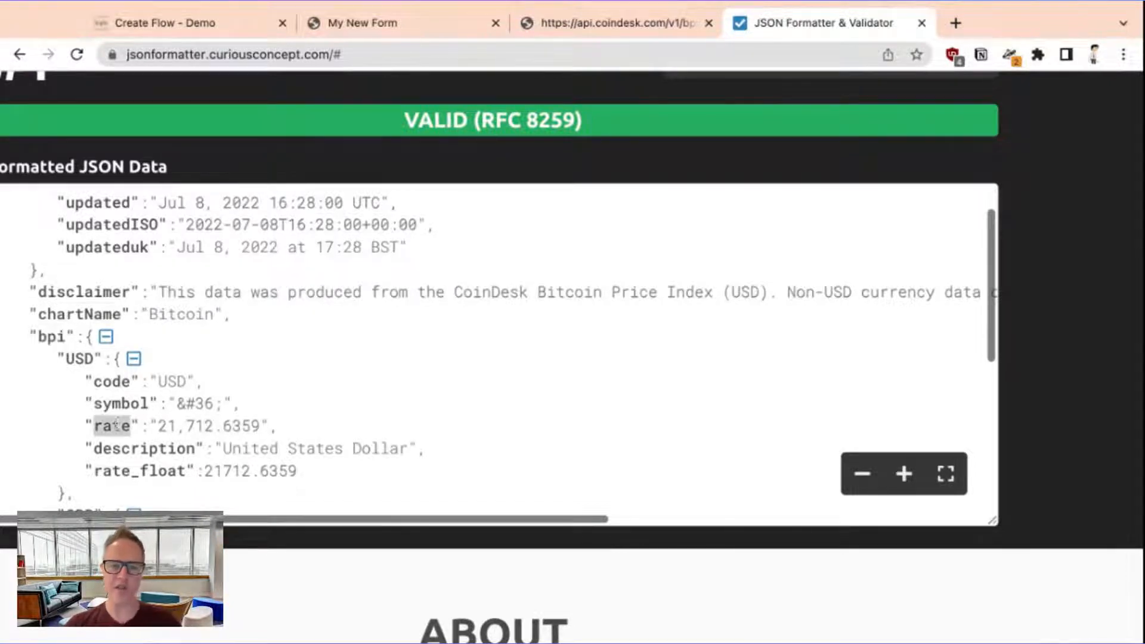
{"action": "left_click", "coordinate": [223, 21]}
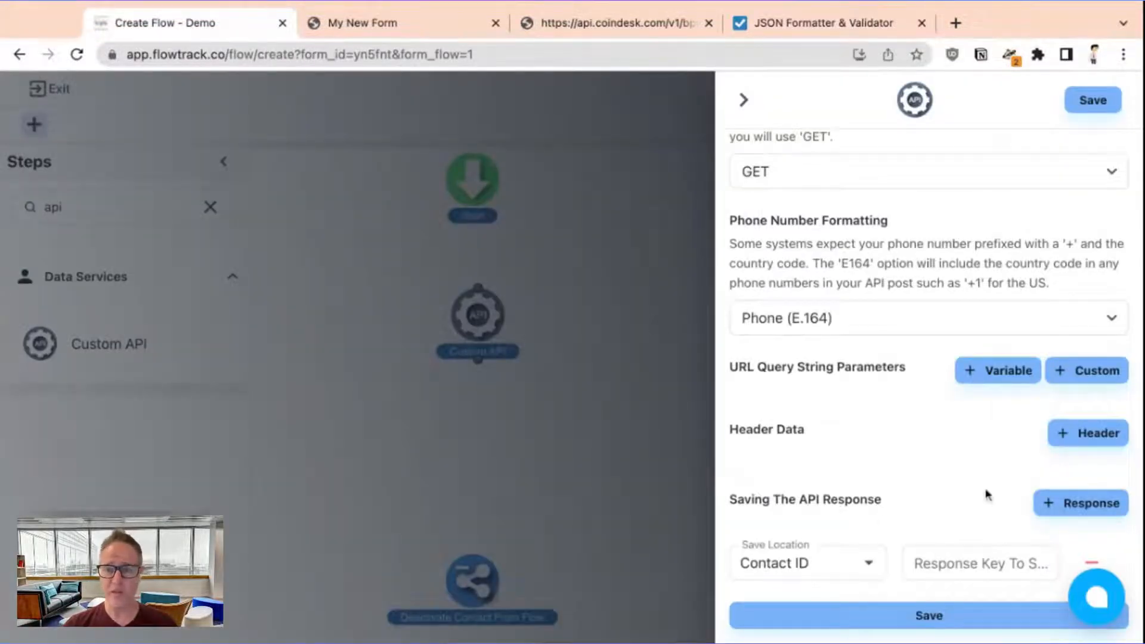
Enter bpi.USD.rate as Response Key To Save, cross-checking the path in the JSON tab
{"action": "left_click", "coordinate": [938, 566]}
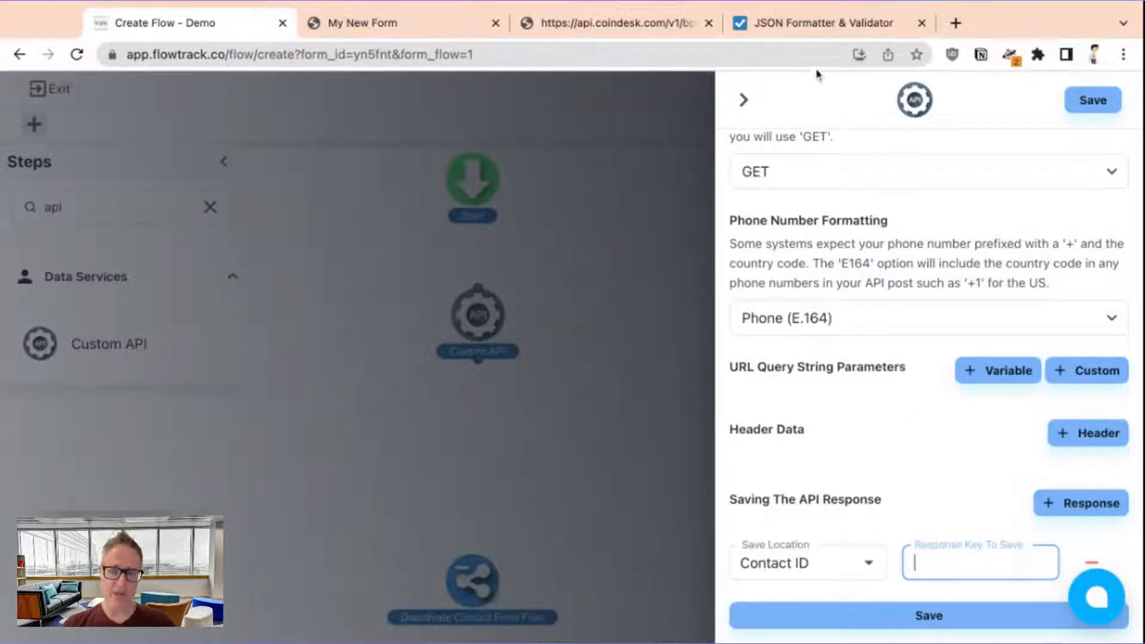
{"action": "left_click", "coordinate": [817, 27]}
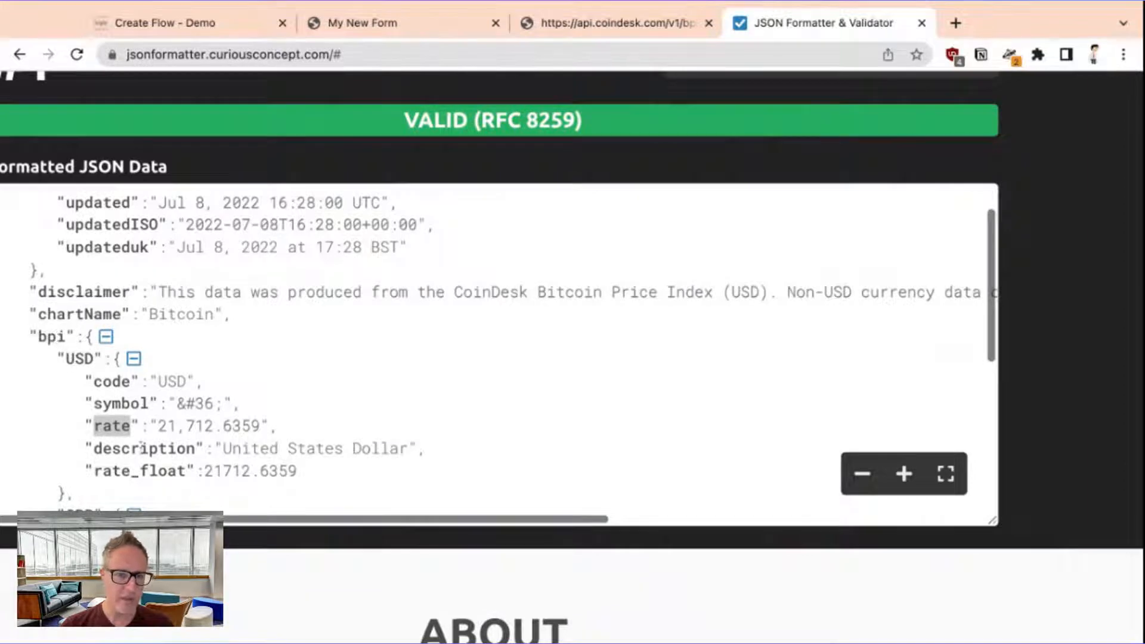
{"action": "left_click", "coordinate": [170, 27]}
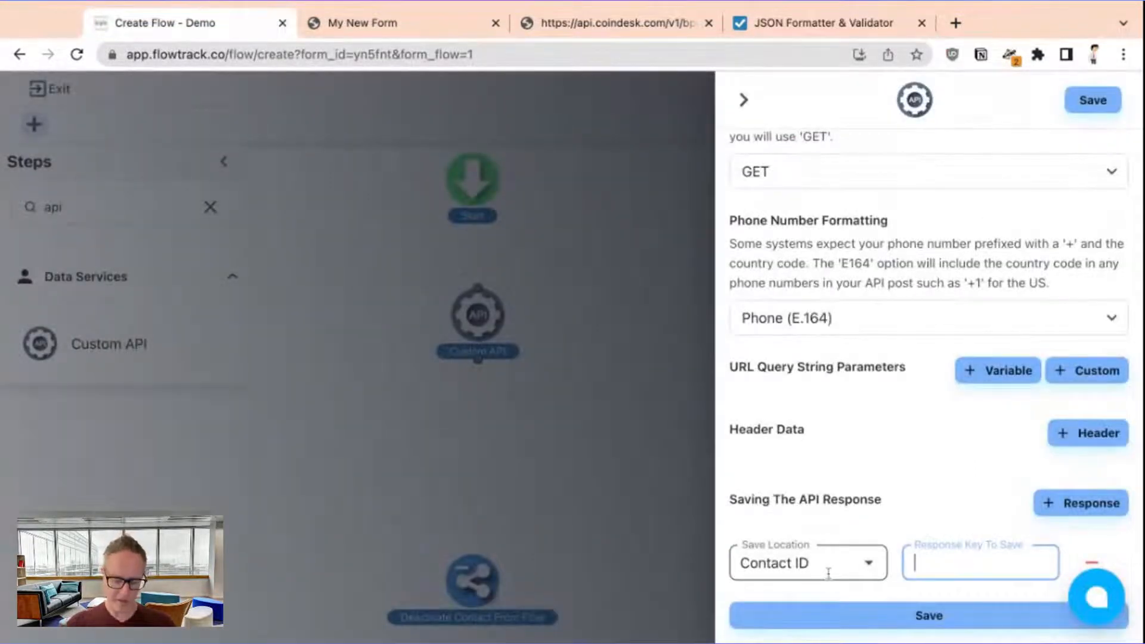
{"action": "type", "text": "bpi.USD"}
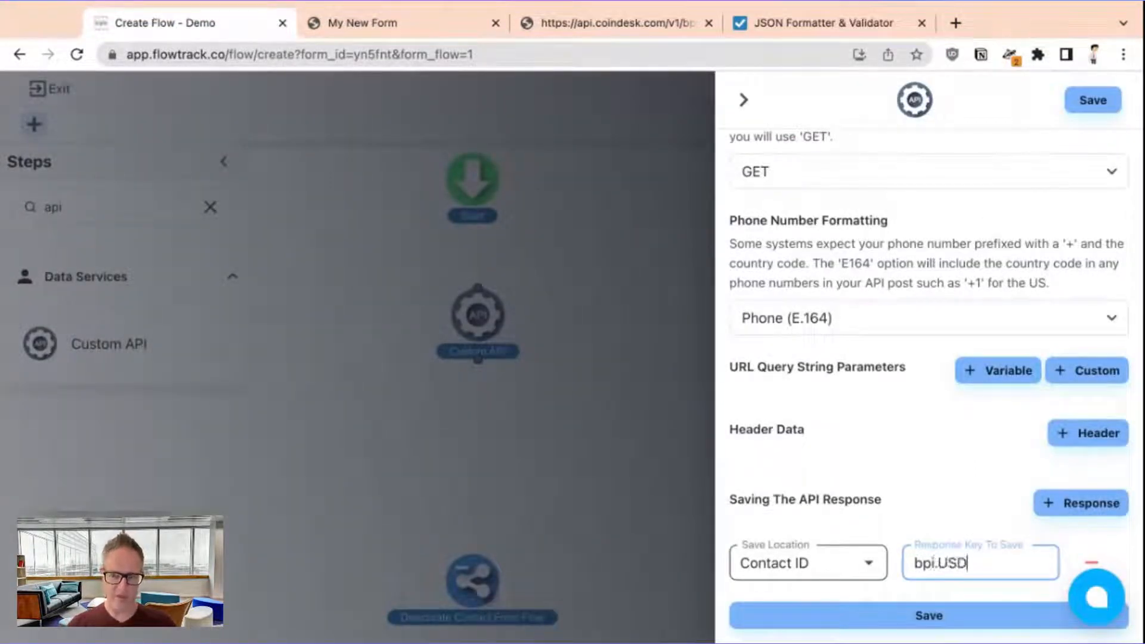
{"action": "type", "text": ".rate"}
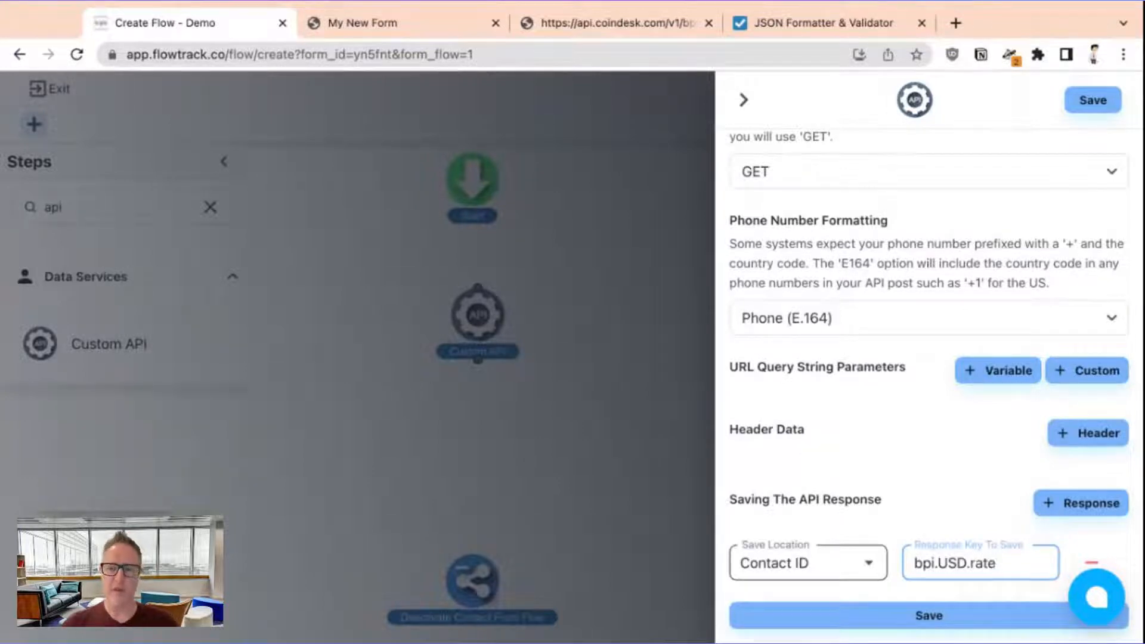
{"action": "left_click", "coordinate": [856, 25]}
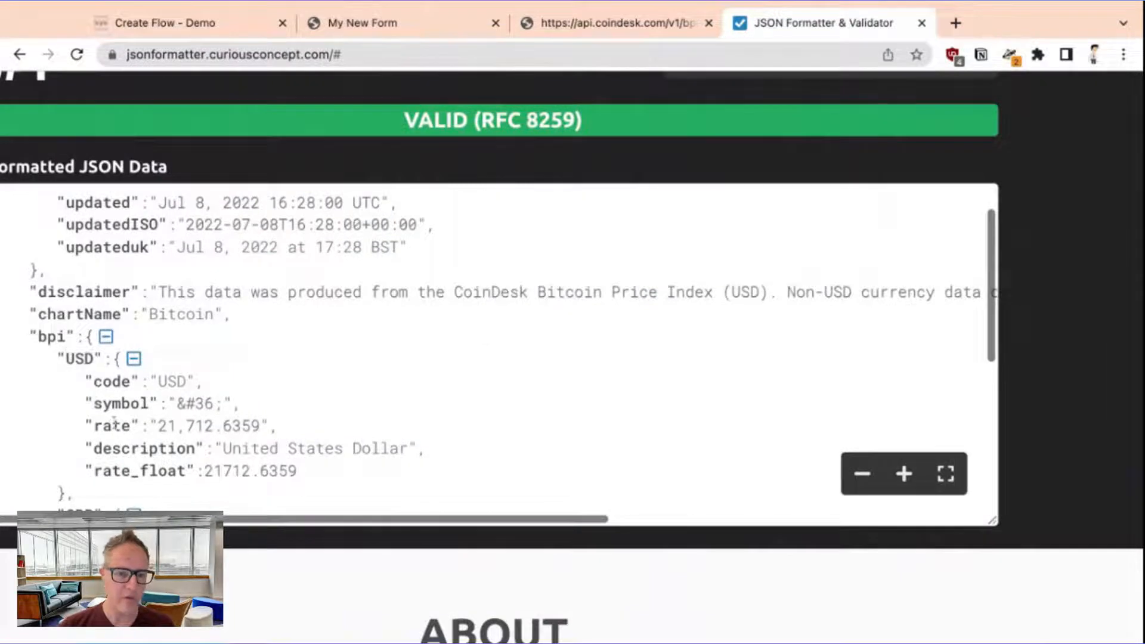
{"action": "left_click", "coordinate": [216, 32]}
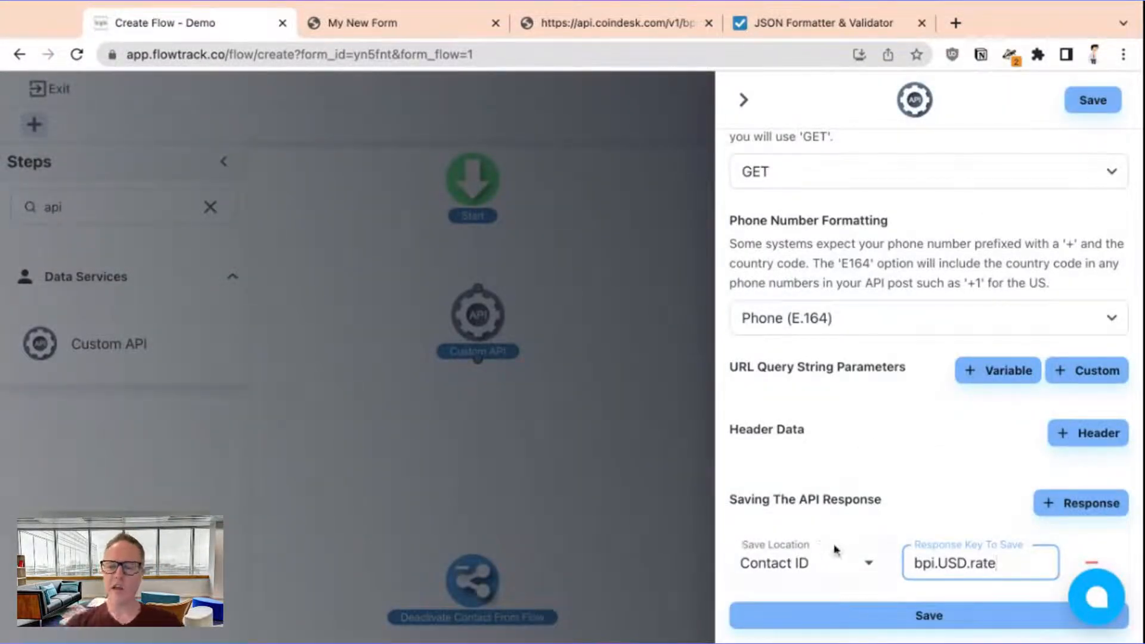
Choose Form: Lead Zip Form › Bitcoin Price as Save Location and save the Custom API step
{"action": "left_click", "coordinate": [863, 563]}
{"action": "scroll", "coordinate": [861, 501], "scroll_direction": "down", "scroll_amount": 3}
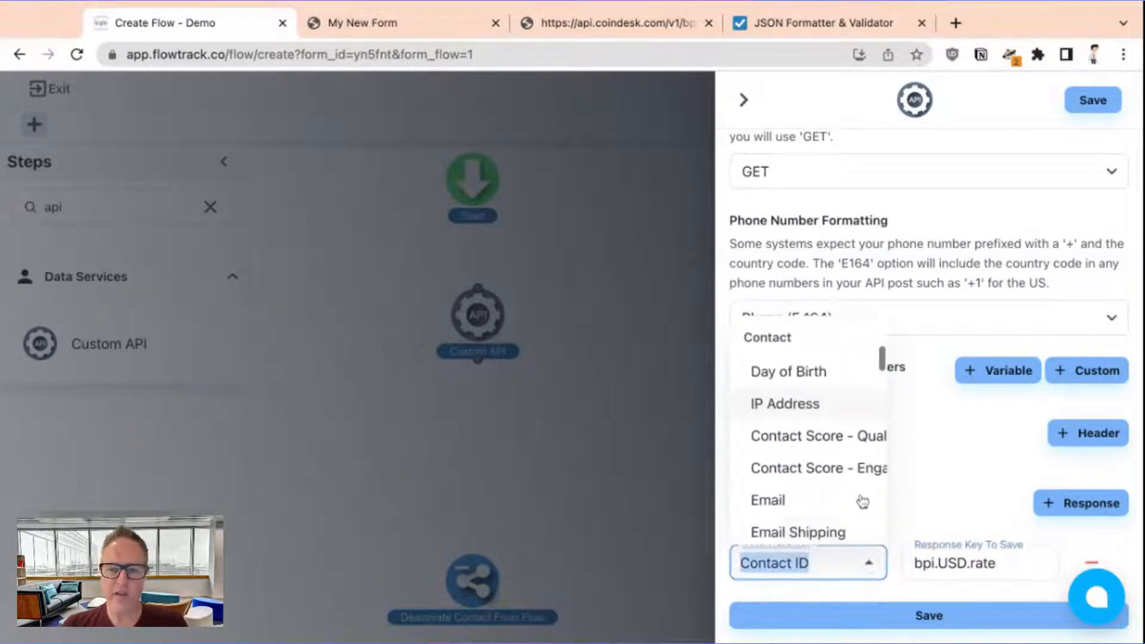
{"action": "scroll", "coordinate": [864, 501], "scroll_direction": "down", "scroll_amount": 5}
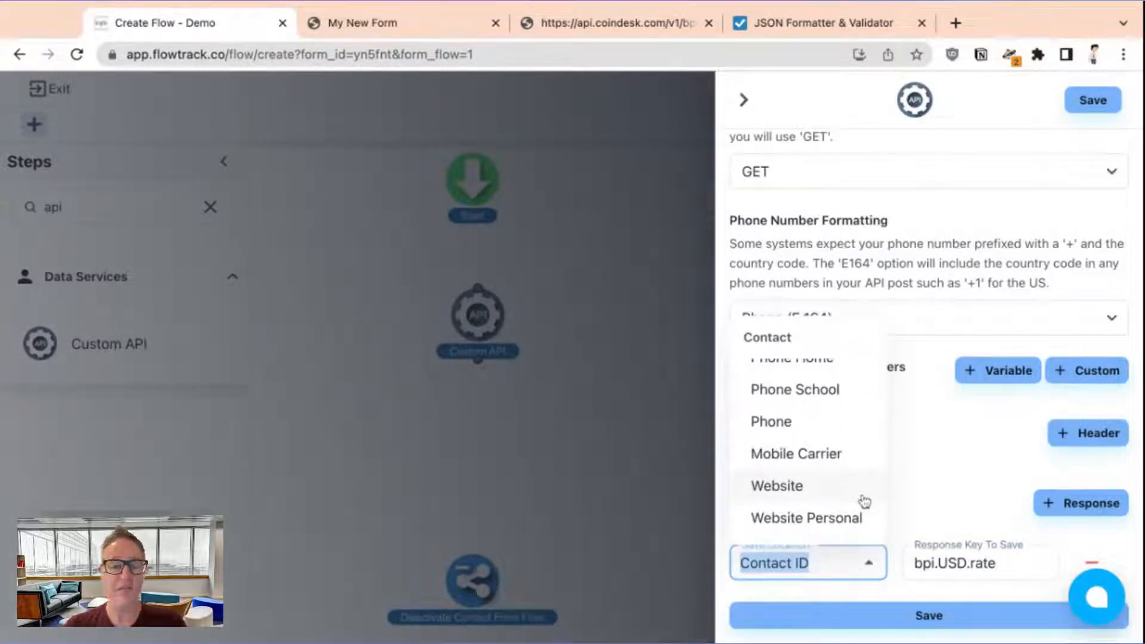
{"action": "scroll", "coordinate": [862, 494], "scroll_direction": "down", "scroll_amount": 8}
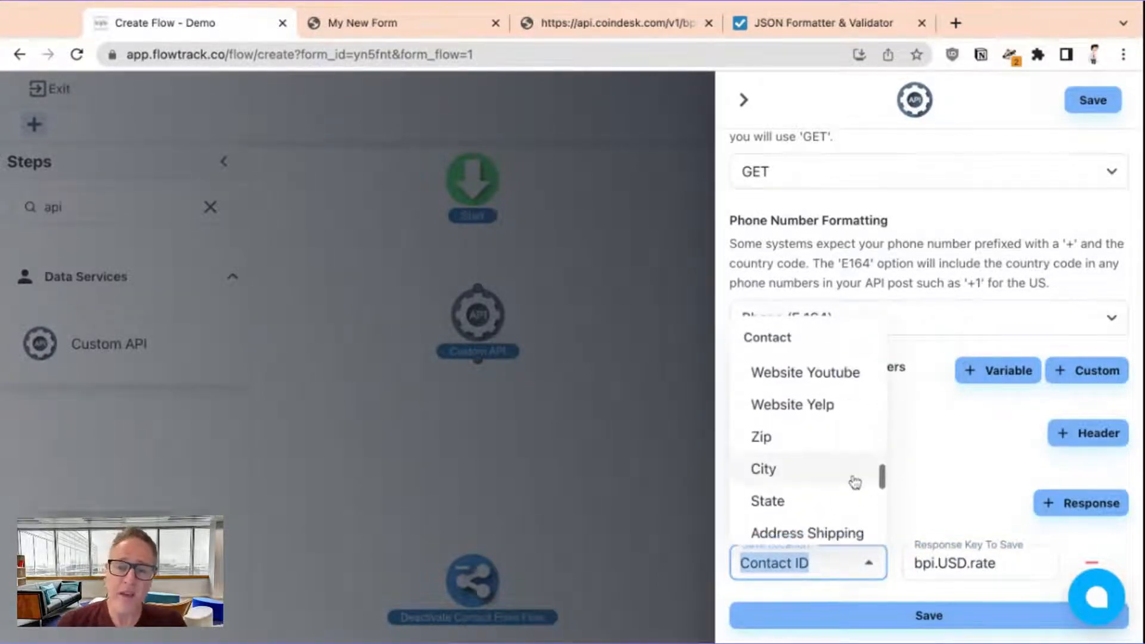
{"action": "scroll", "coordinate": [838, 382], "scroll_direction": "up", "scroll_amount": 3}
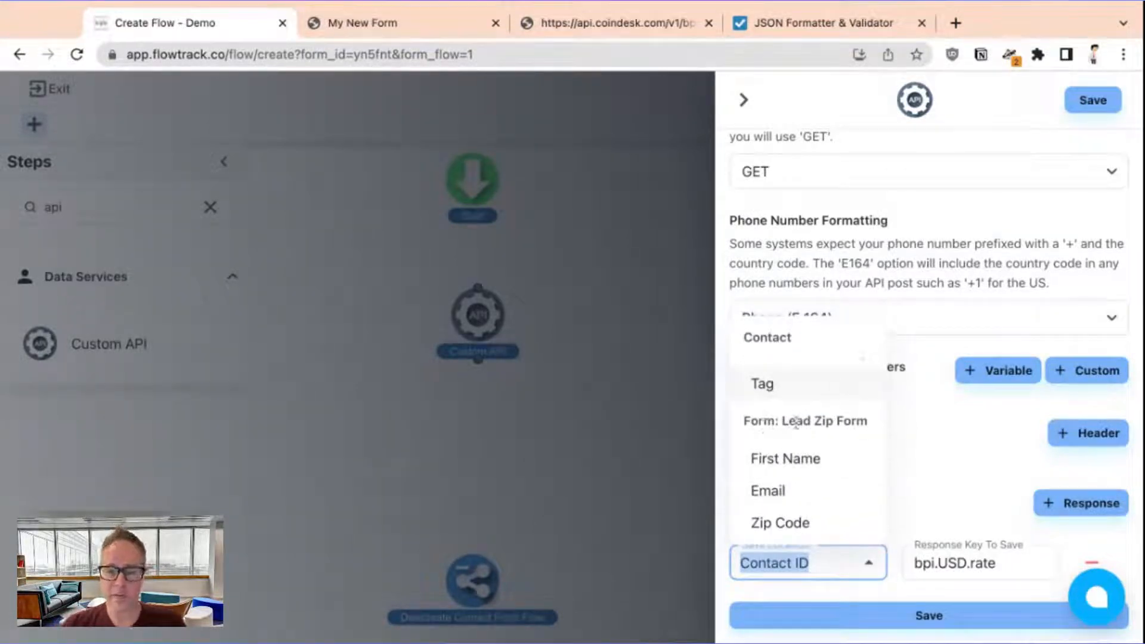
{"action": "scroll", "coordinate": [797, 423], "scroll_direction": "down", "scroll_amount": 3}
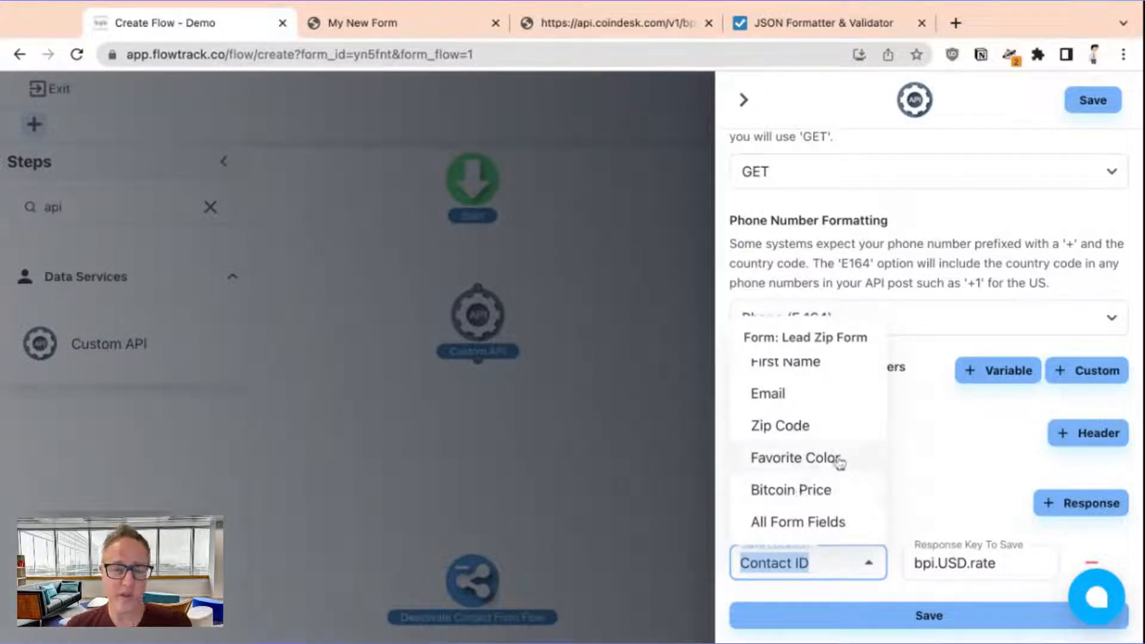
{"action": "left_click", "coordinate": [817, 493]}
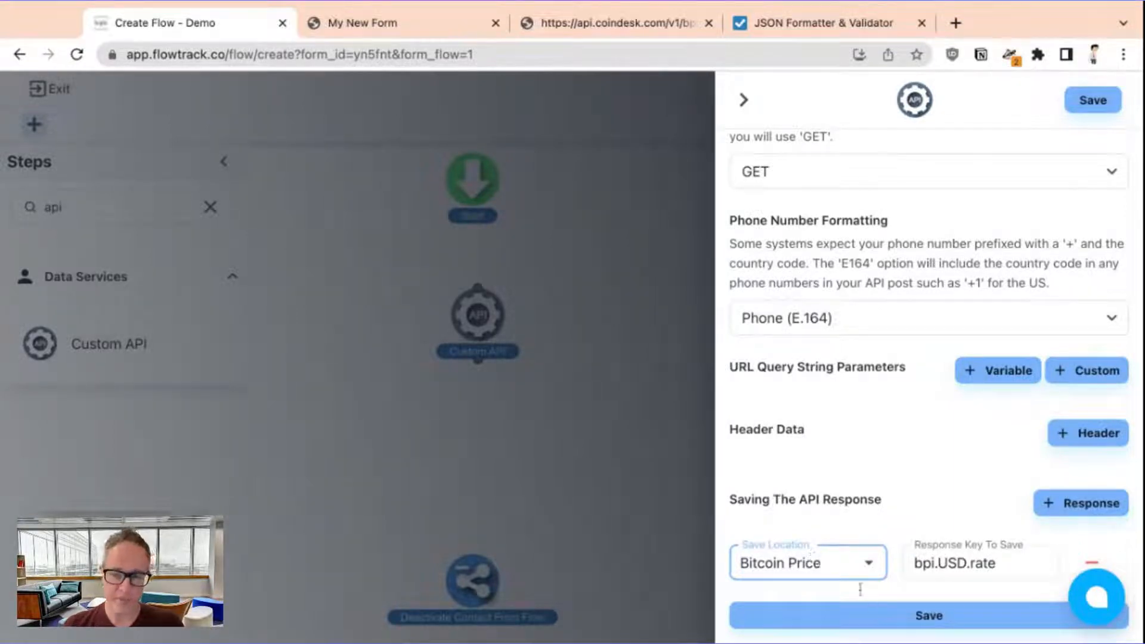
{"action": "left_click", "coordinate": [887, 620]}
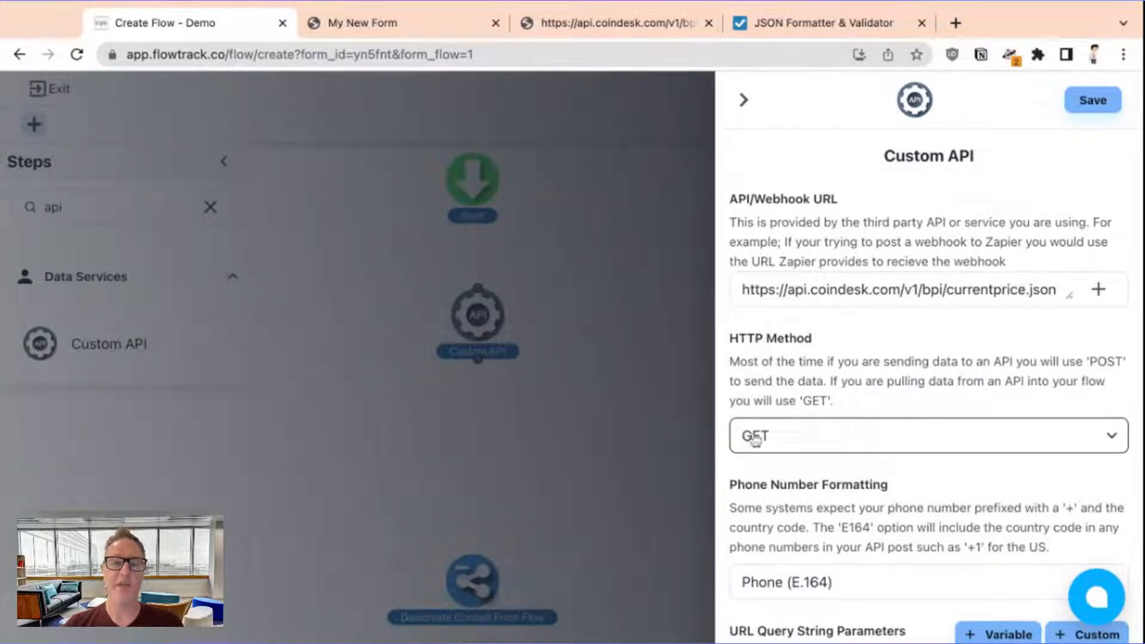
{"action": "scroll", "coordinate": [755, 439], "scroll_direction": "down", "scroll_amount": 5}
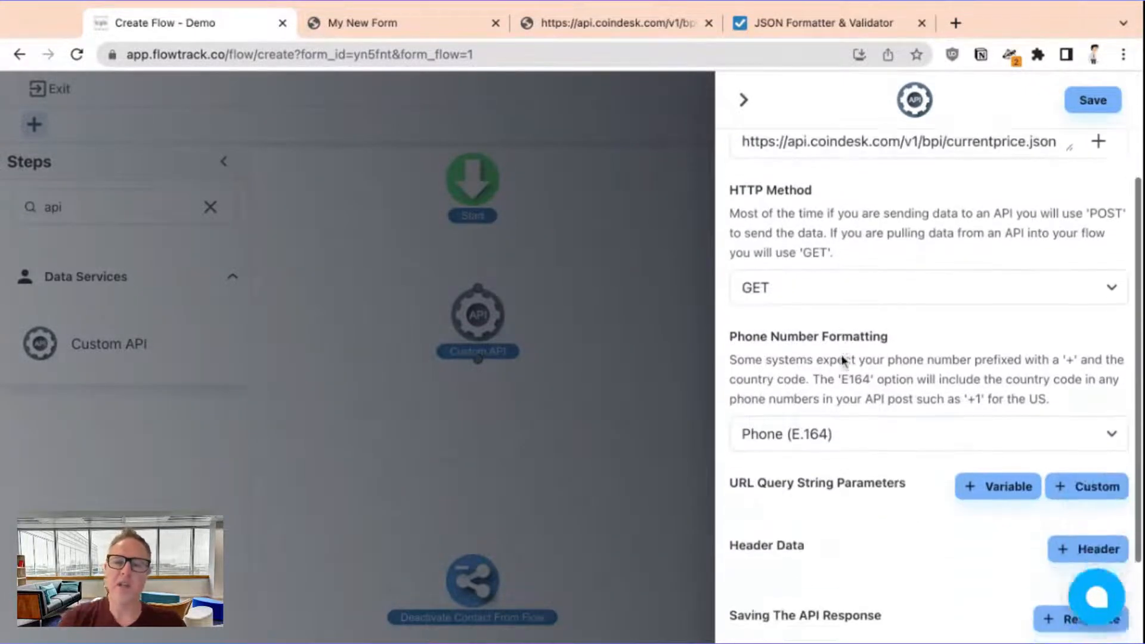
{"action": "left_click", "coordinate": [927, 615]}
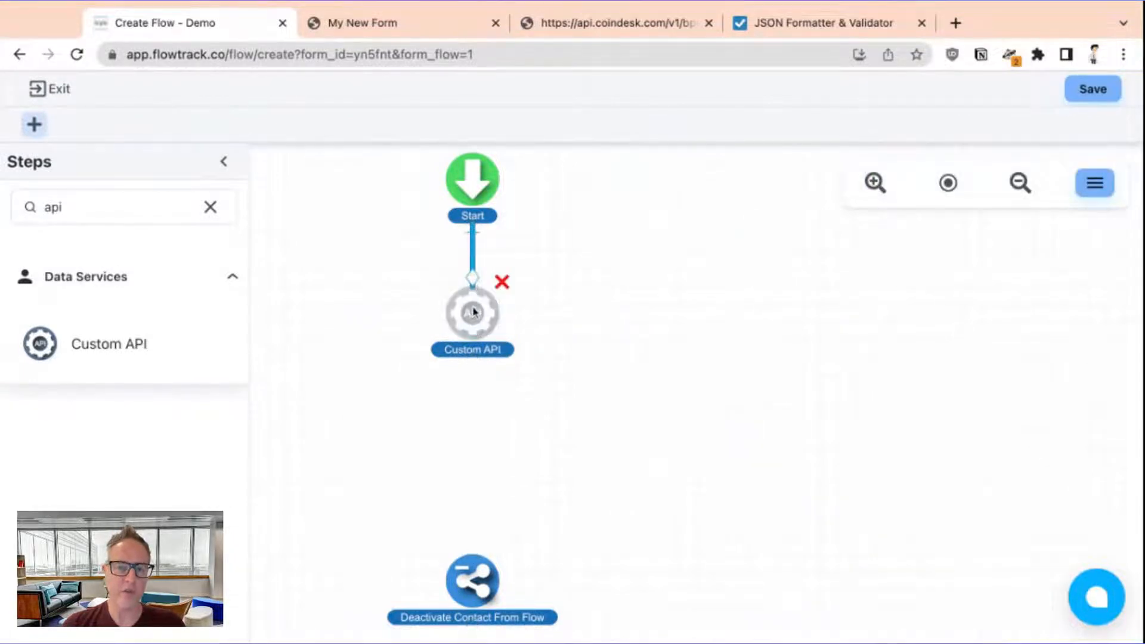
Add a Condition step below the Custom API step
{"action": "left_click", "coordinate": [211, 208]}
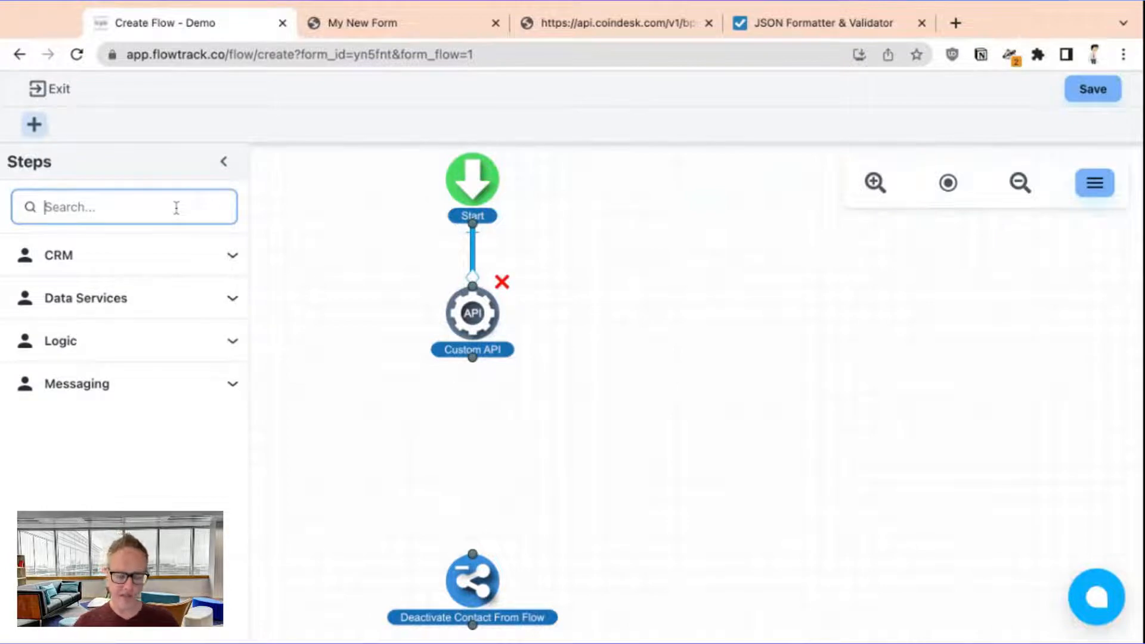
{"action": "type", "text": "con"}
{"action": "scroll", "coordinate": [169, 300], "scroll_direction": "down", "scroll_amount": 2}
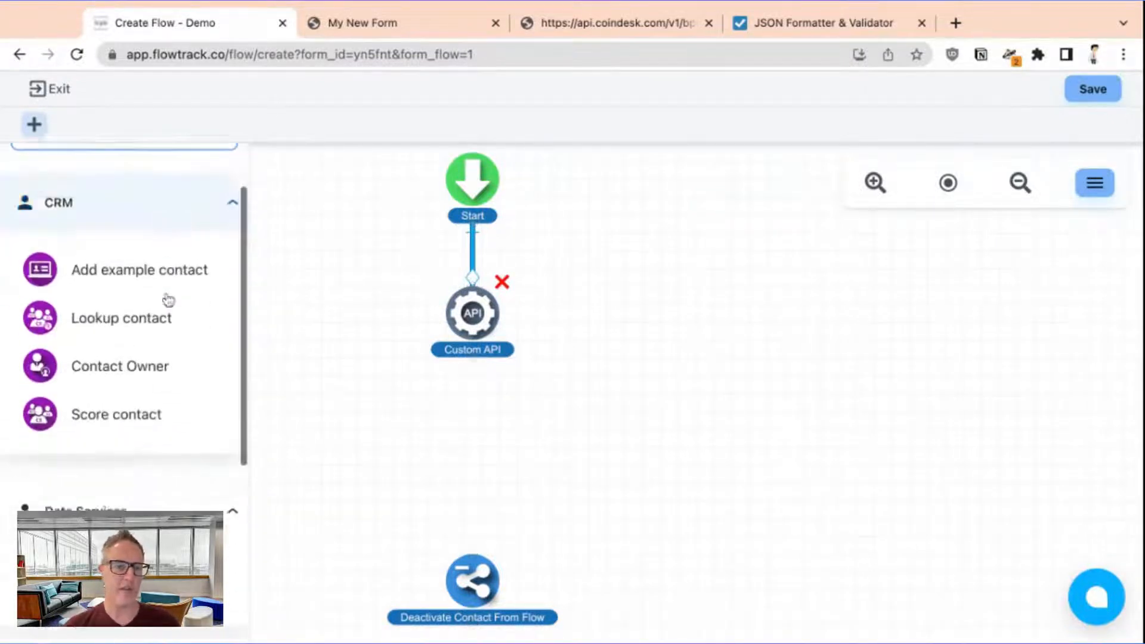
{"action": "scroll", "coordinate": [168, 300], "scroll_direction": "down", "scroll_amount": 5}
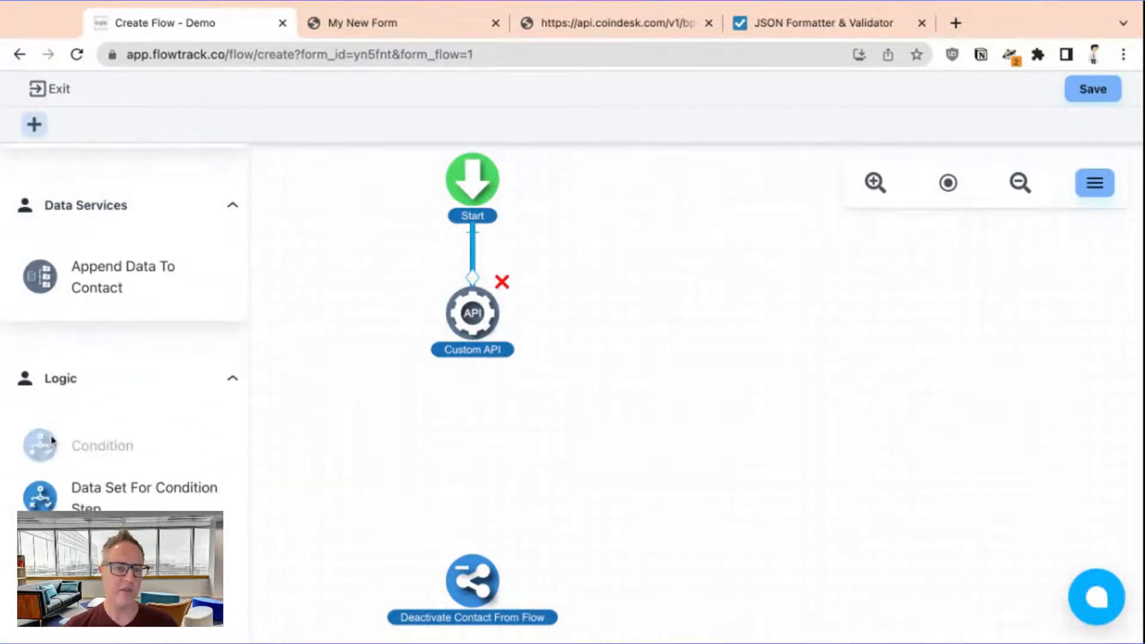
{"action": "left_click_drag", "start_coordinate": [52, 440], "coordinate": [486, 426]}
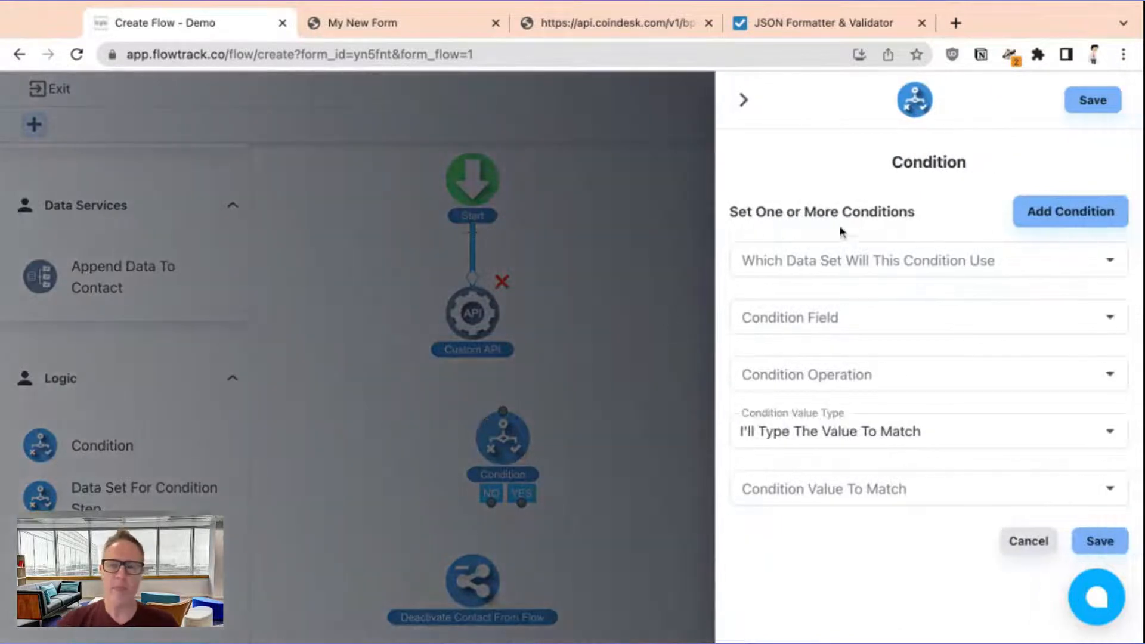
Set the condition to Lead Zip Form's Bitcoin Price Greater Than 20000
{"action": "left_click", "coordinate": [877, 260]}
{"action": "scroll", "coordinate": [864, 432], "scroll_direction": "down", "scroll_amount": 4}
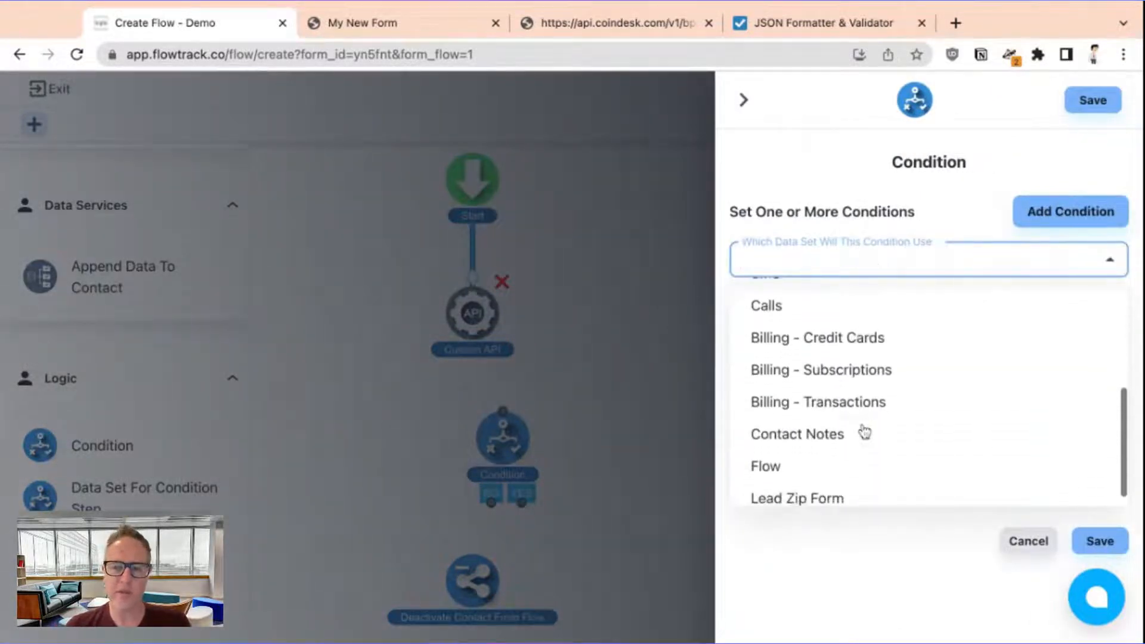
{"action": "left_click", "coordinate": [831, 493]}
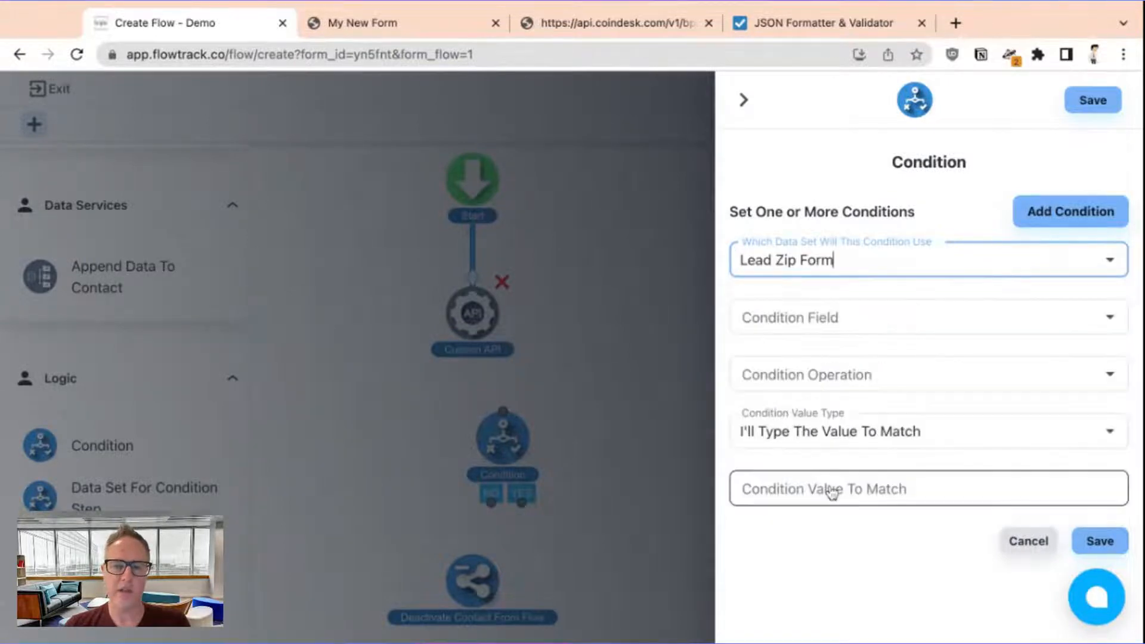
{"action": "left_click", "coordinate": [824, 316]}
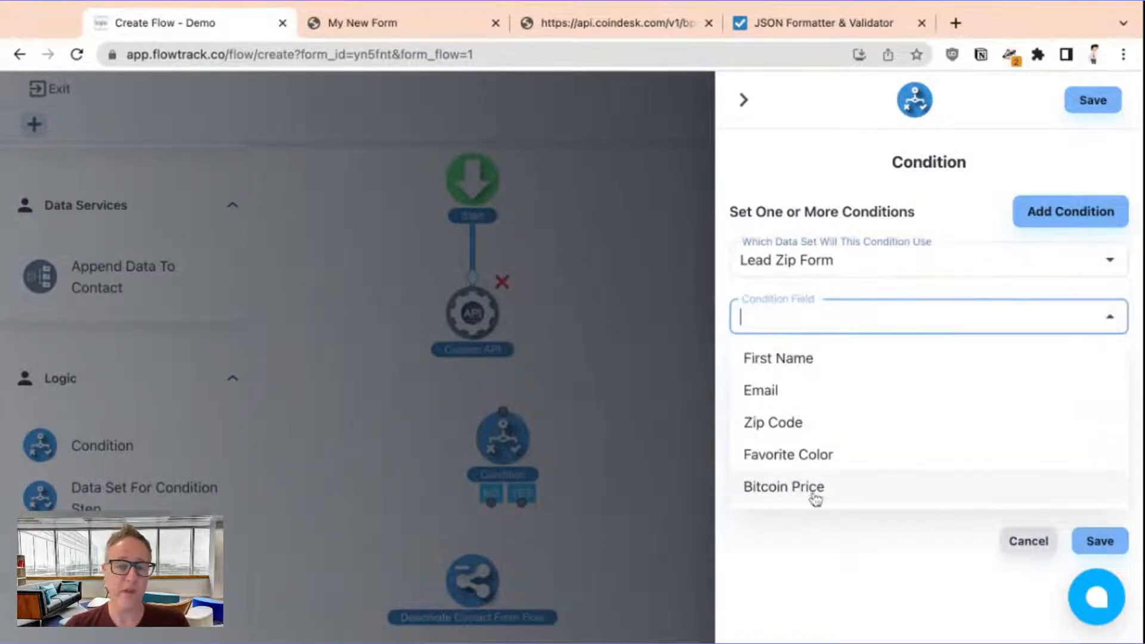
{"action": "left_click", "coordinate": [815, 488]}
{"action": "left_click", "coordinate": [837, 376]}
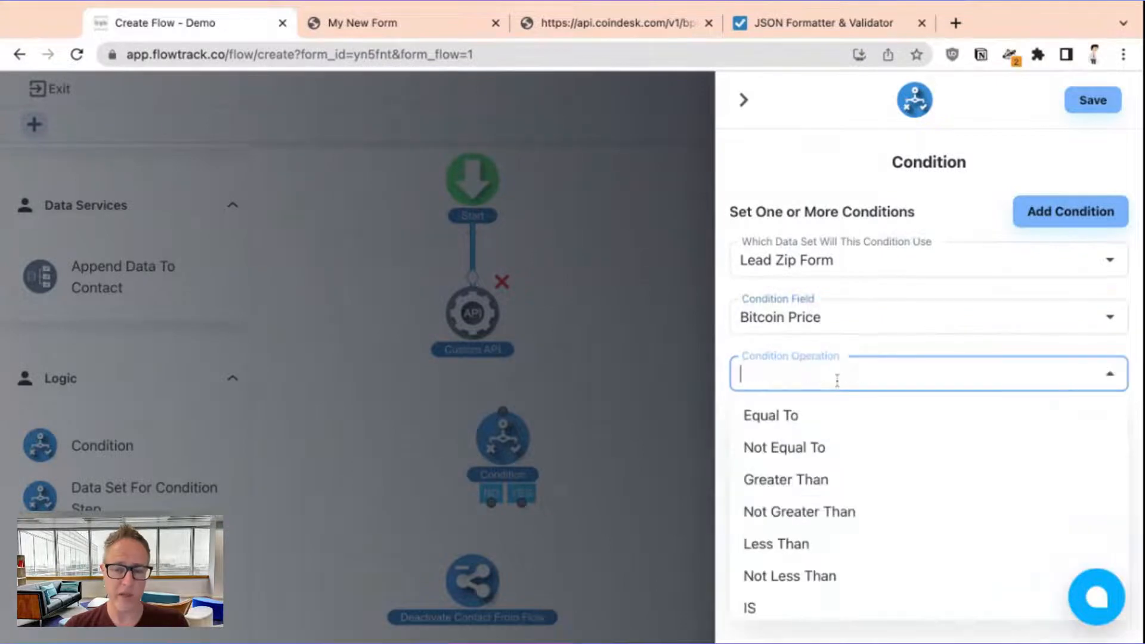
{"action": "left_click", "coordinate": [831, 479]}
{"action": "left_click", "coordinate": [805, 490]}
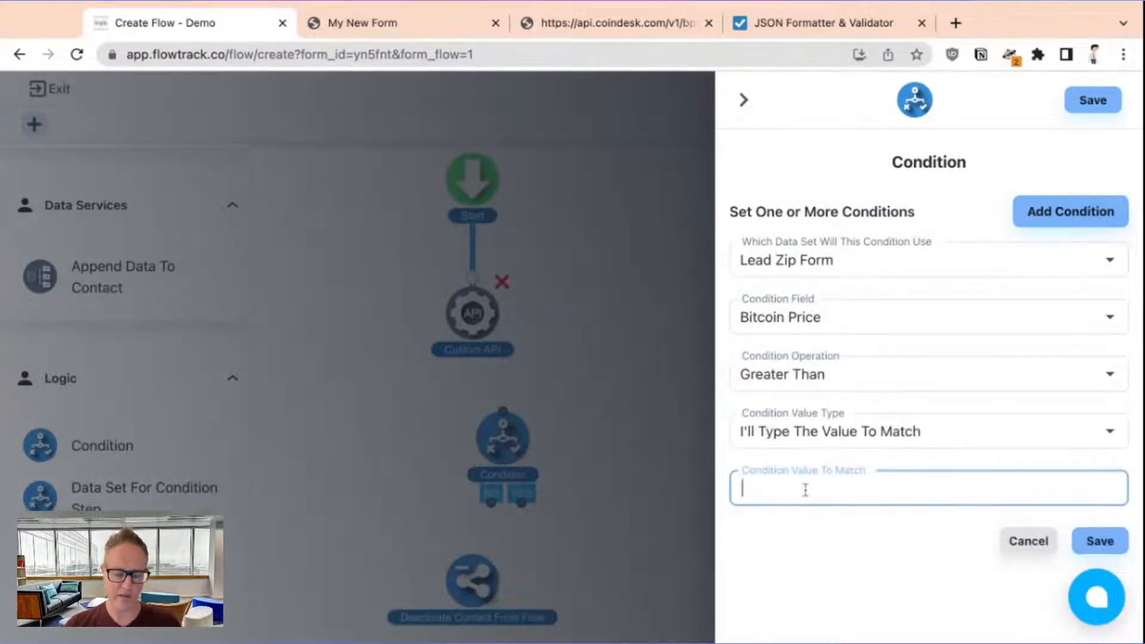
{"action": "type", "text": "20000"}
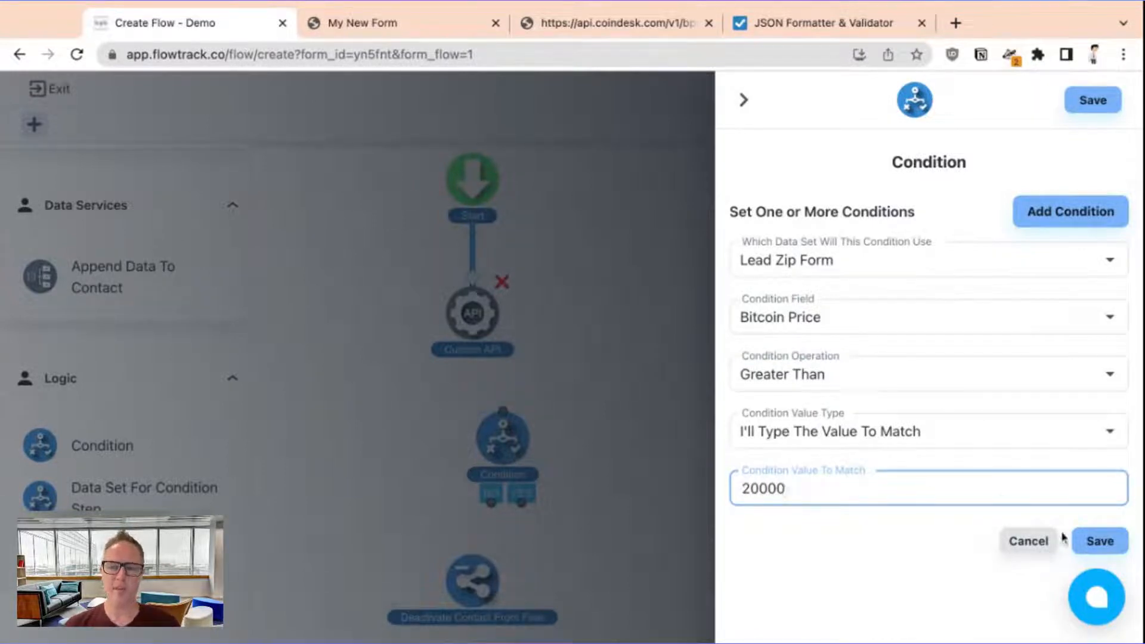
Title the condition 'Is price greater than 20000' and save it
{"action": "double_click", "coordinate": [933, 163]}
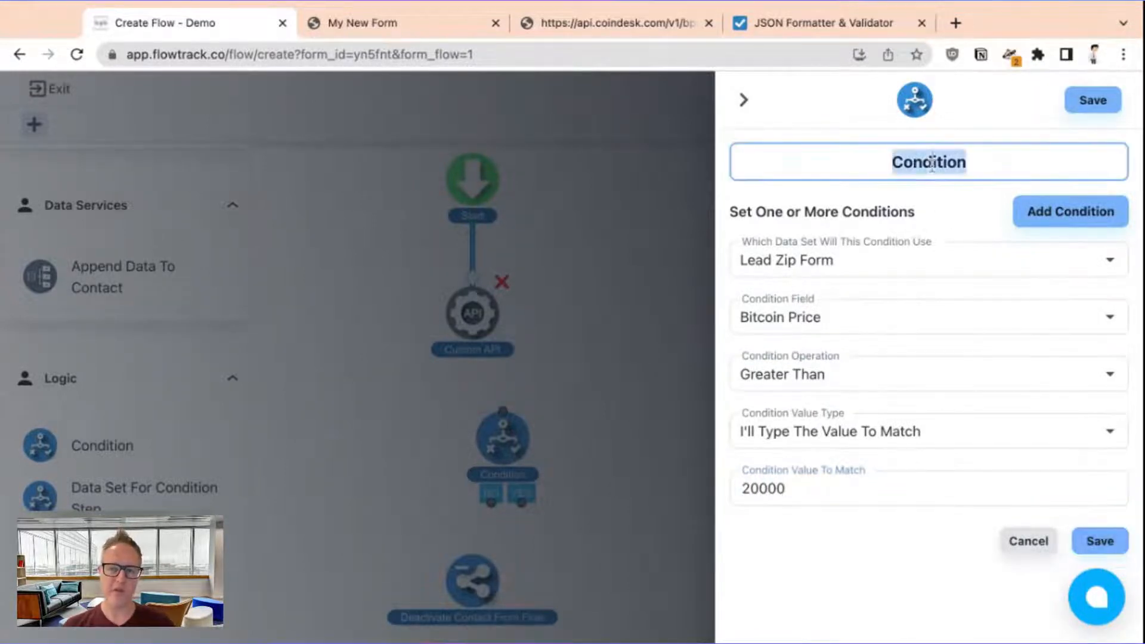
{"action": "type", "text": "Is p"}
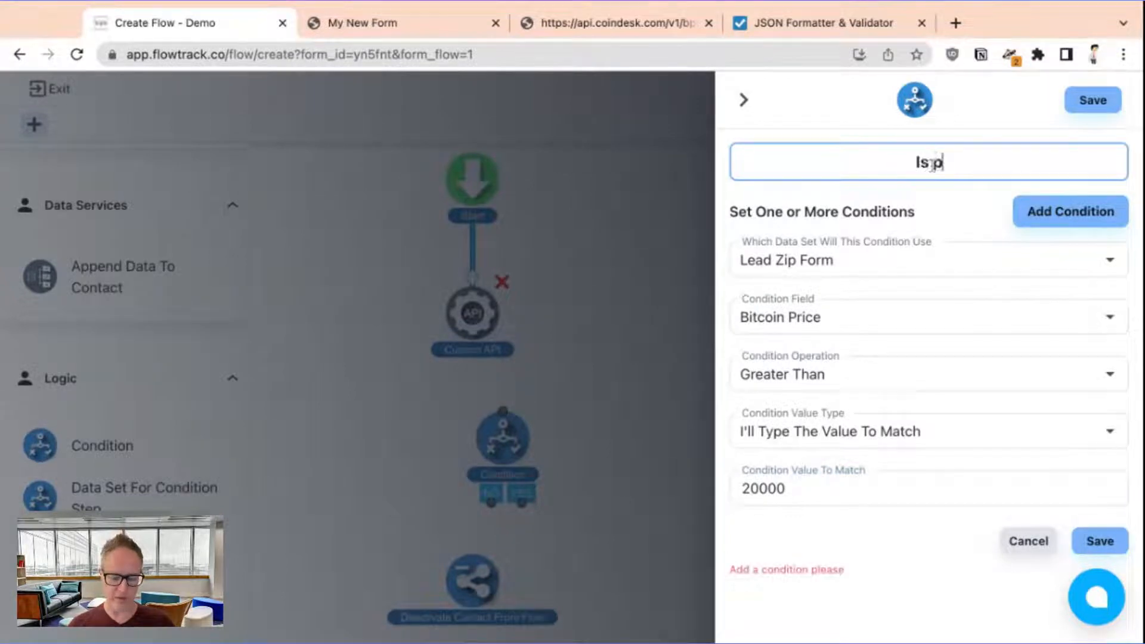
{"action": "type", "text": "rice greater"}
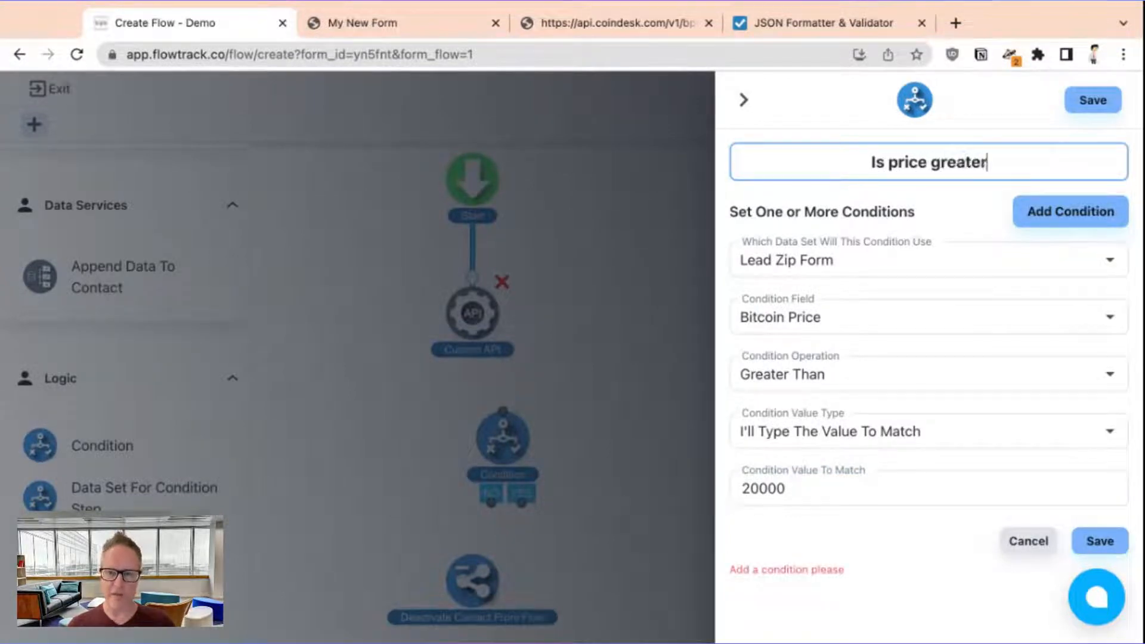
{"action": "type", "text": " than 20000"}
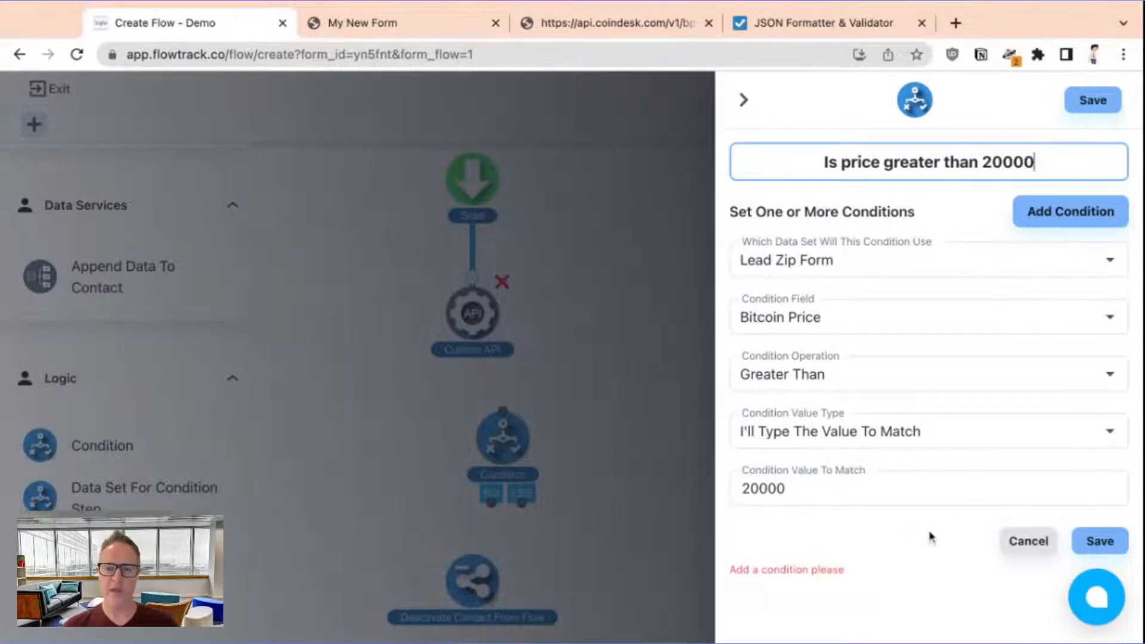
{"action": "left_click", "coordinate": [1099, 541]}
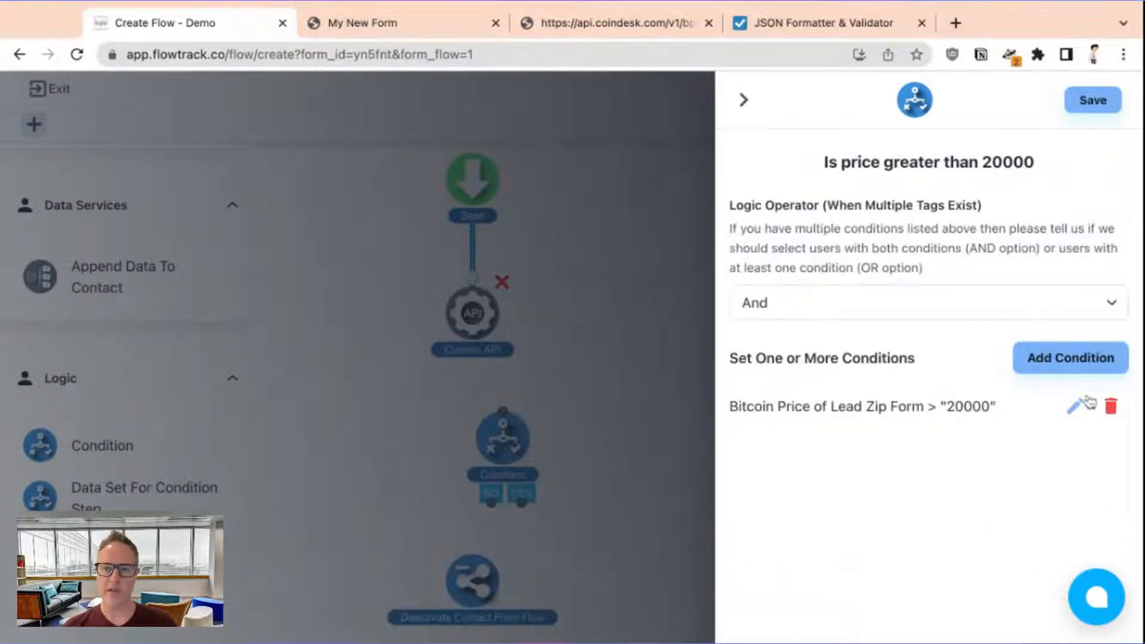
Save the condition step and move Deactivate Contact From Flow further down the canvas
{"action": "left_click", "coordinate": [1100, 108]}
{"action": "scroll", "coordinate": [729, 447], "scroll_direction": "down", "scroll_amount": 2}
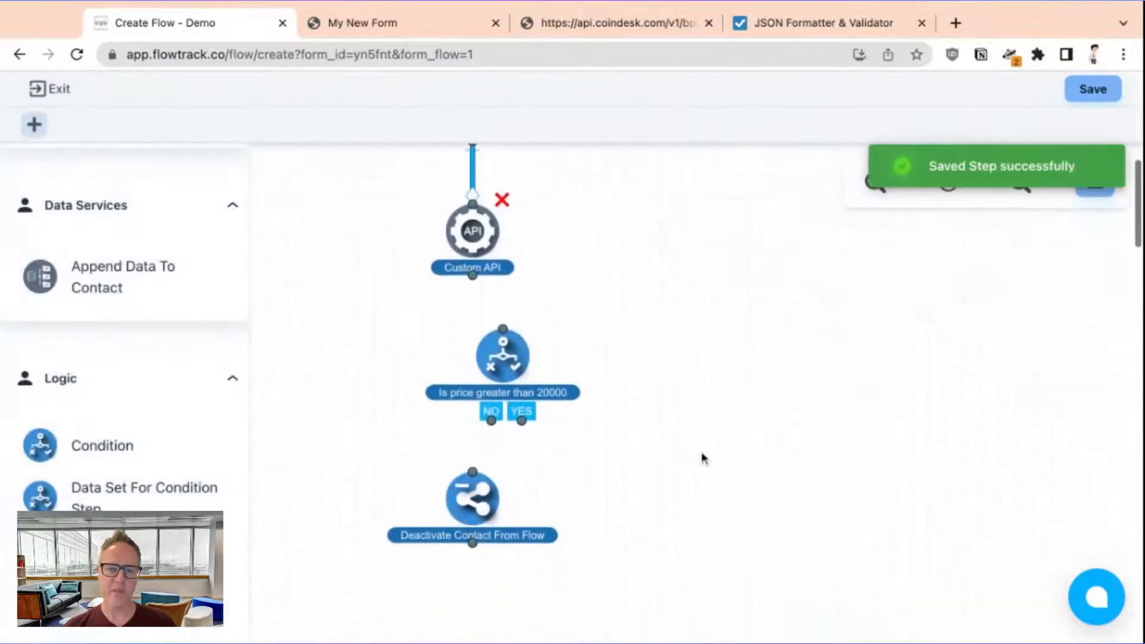
{"action": "left_click_drag", "start_coordinate": [481, 486], "coordinate": [481, 557]}
{"action": "left_click_drag", "start_coordinate": [508, 350], "coordinate": [476, 351]}
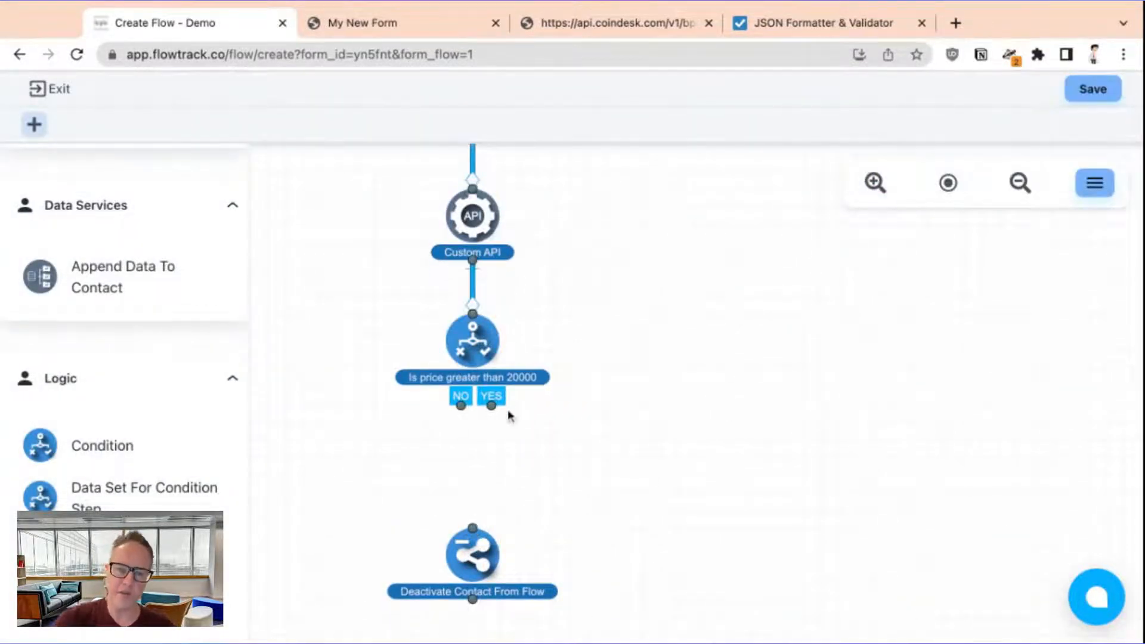
{"action": "scroll", "coordinate": [501, 387], "scroll_direction": "down", "scroll_amount": 1}
{"action": "left_click_drag", "start_coordinate": [491, 350], "coordinate": [490, 355]}
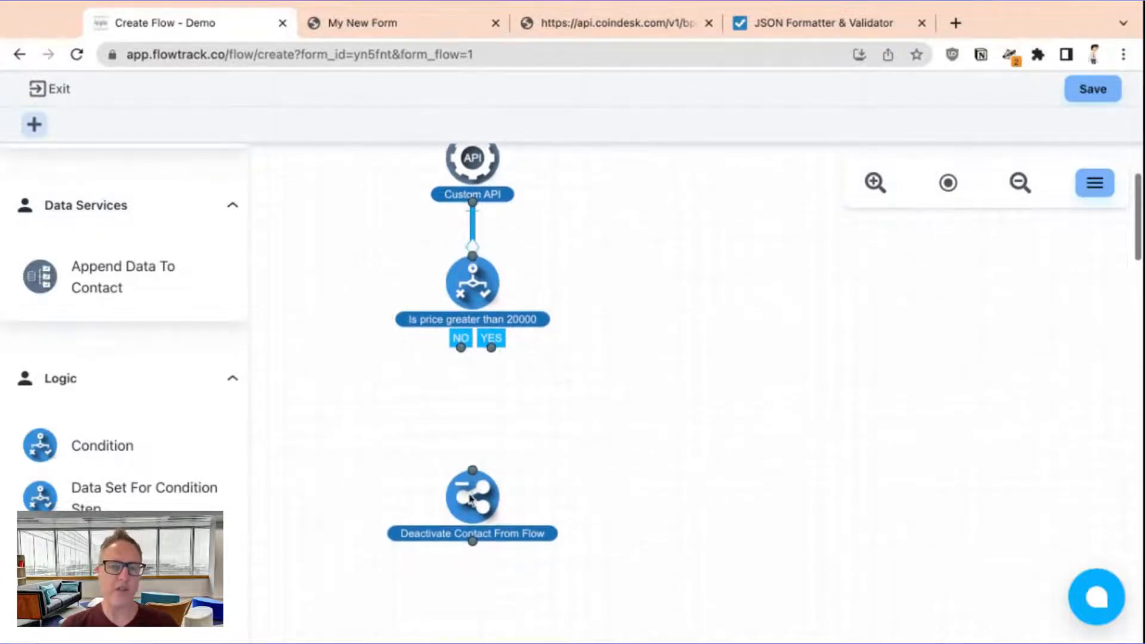
{"action": "scroll", "coordinate": [472, 471], "scroll_direction": "down", "scroll_amount": 1}
{"action": "left_click_drag", "start_coordinate": [469, 470], "coordinate": [470, 502]}
{"action": "scroll", "coordinate": [181, 462], "scroll_direction": "up", "scroll_amount": 3}
{"action": "scroll", "coordinate": [181, 462], "scroll_direction": "up", "scroll_amount": 3}
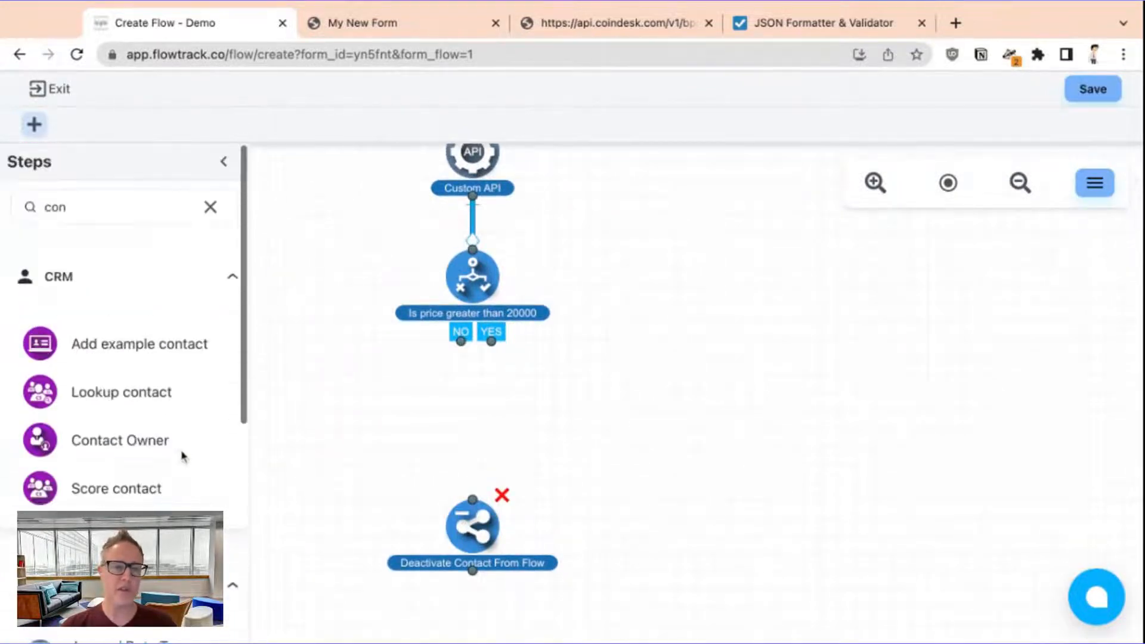
Place a Messaging Send Email step on the canvas below the condition
{"action": "left_click", "coordinate": [210, 207]}
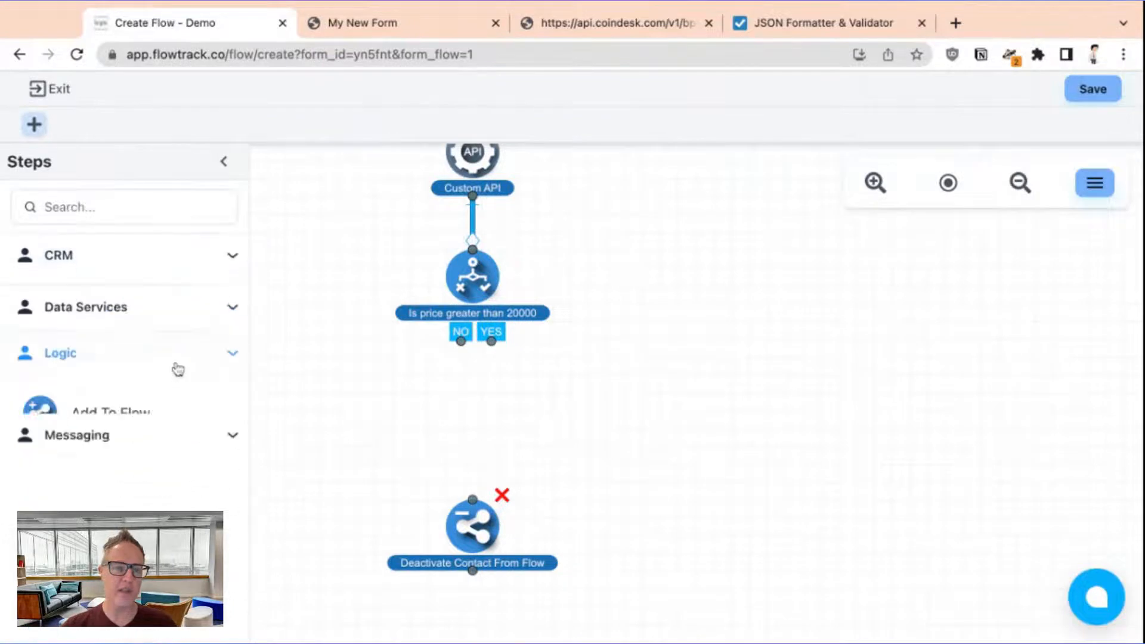
{"action": "left_click", "coordinate": [170, 382]}
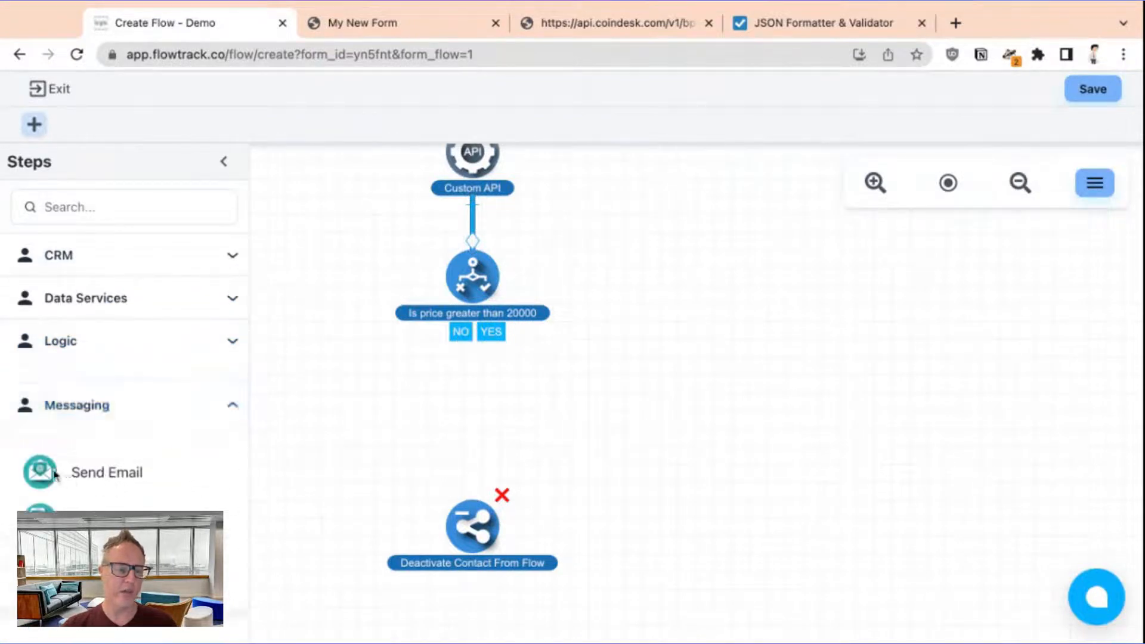
{"action": "left_click_drag", "start_coordinate": [42, 478], "coordinate": [572, 409]}
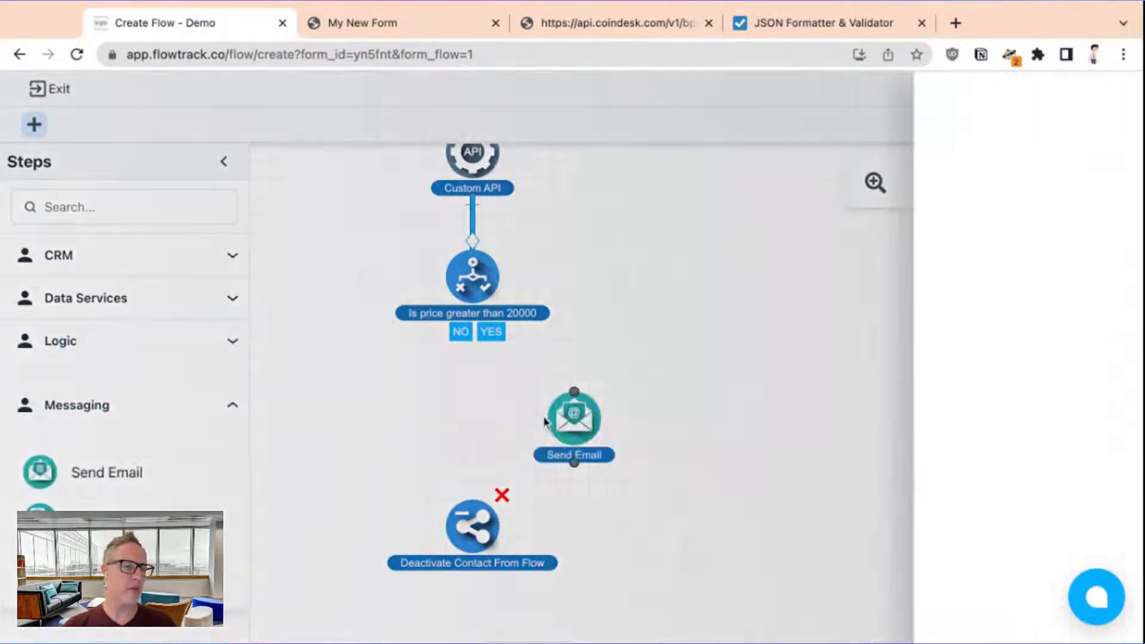
{"action": "left_click", "coordinate": [770, 319]}
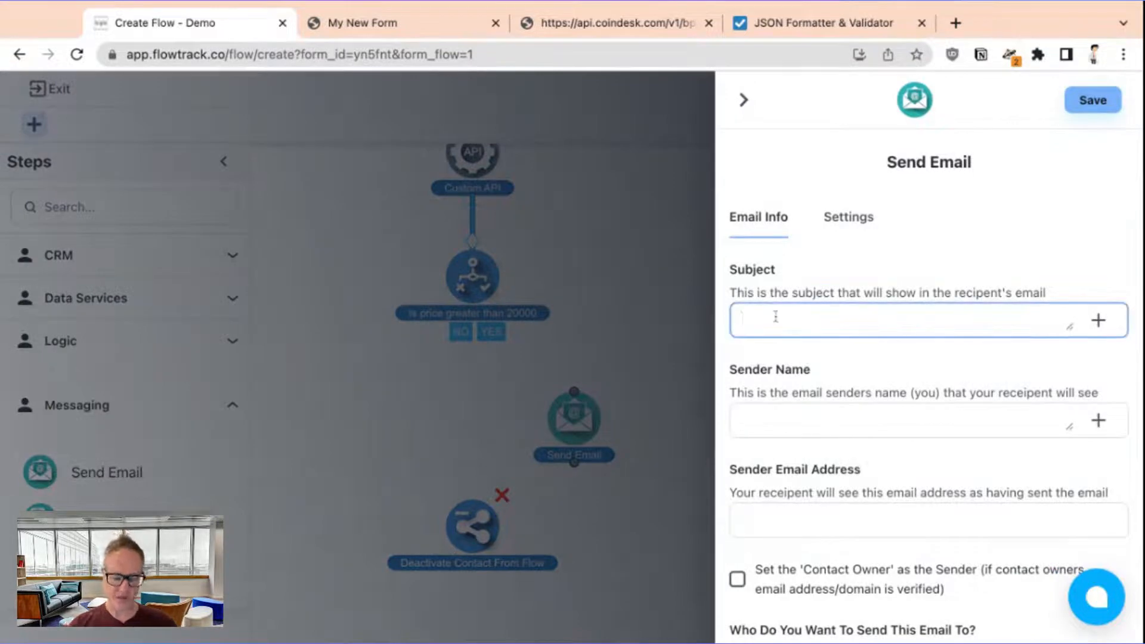
Set the email subject to 'Hi {$contact.first_name} the price is above 20k!'
{"action": "type", "text": "Hi"}
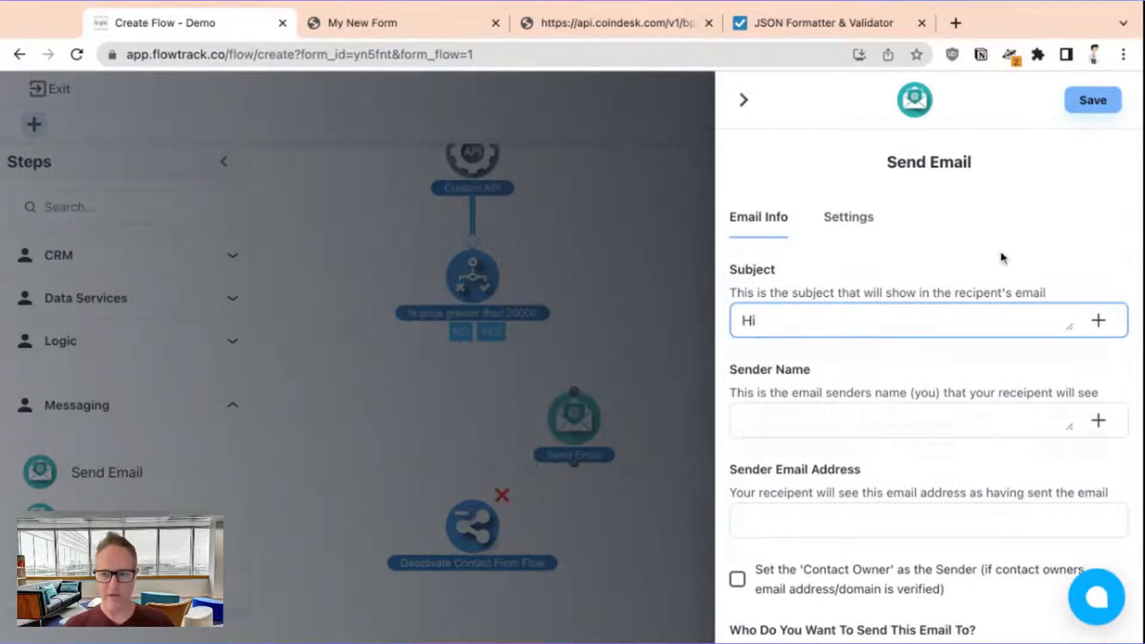
{"action": "left_click", "coordinate": [1098, 321]}
{"action": "left_click", "coordinate": [1016, 397]}
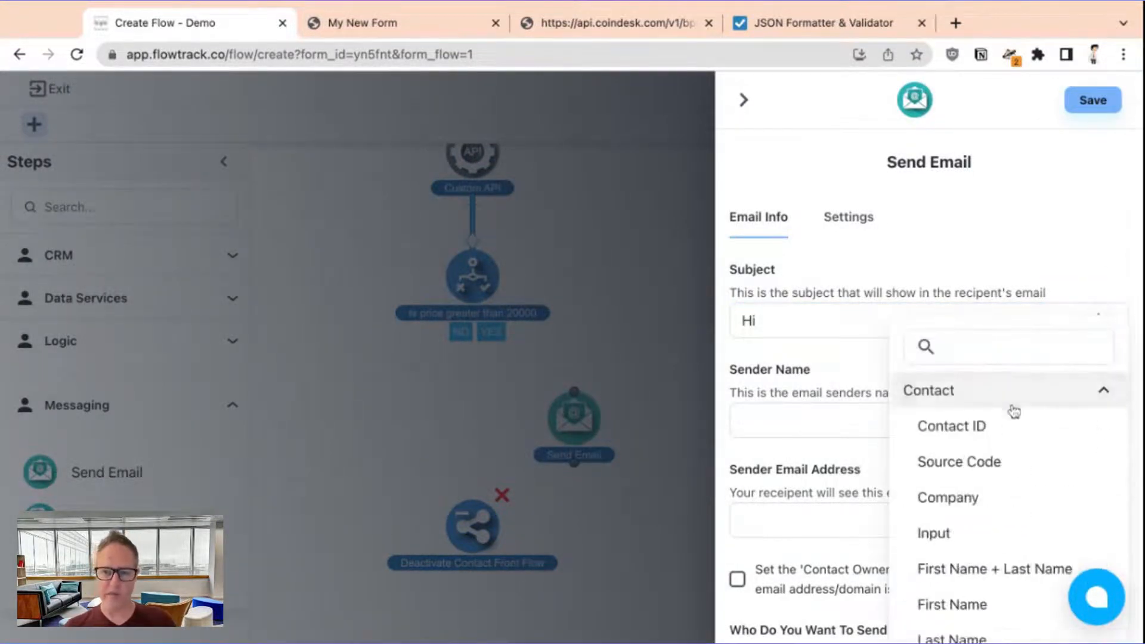
{"action": "scroll", "coordinate": [974, 534], "scroll_direction": "down", "scroll_amount": 1}
{"action": "left_click", "coordinate": [930, 547]}
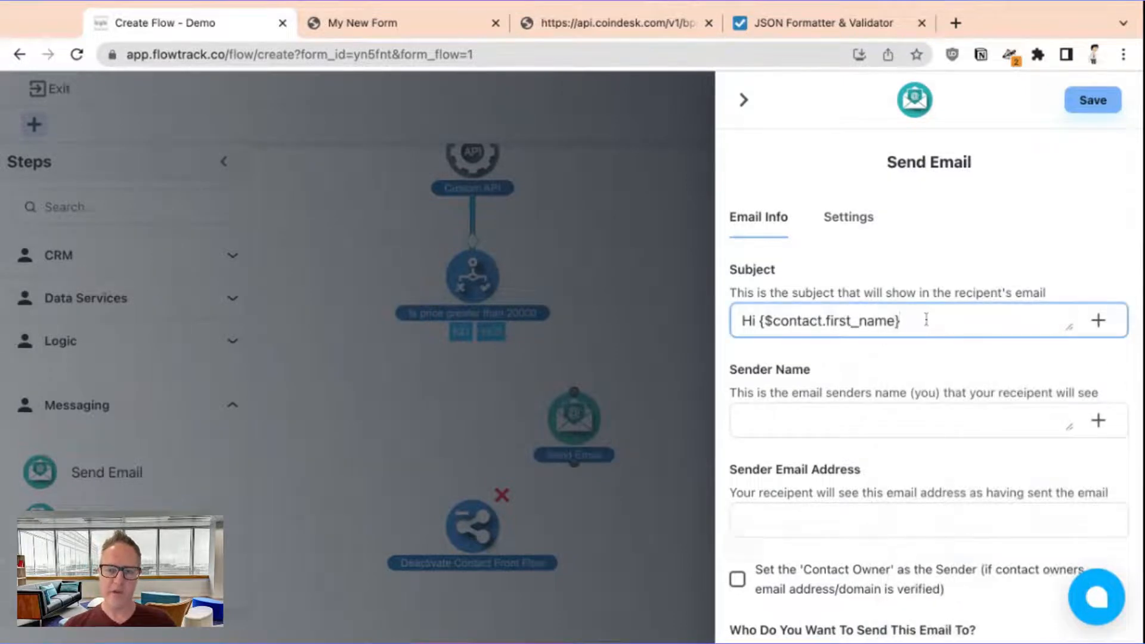
{"action": "type", "text": "the price"}
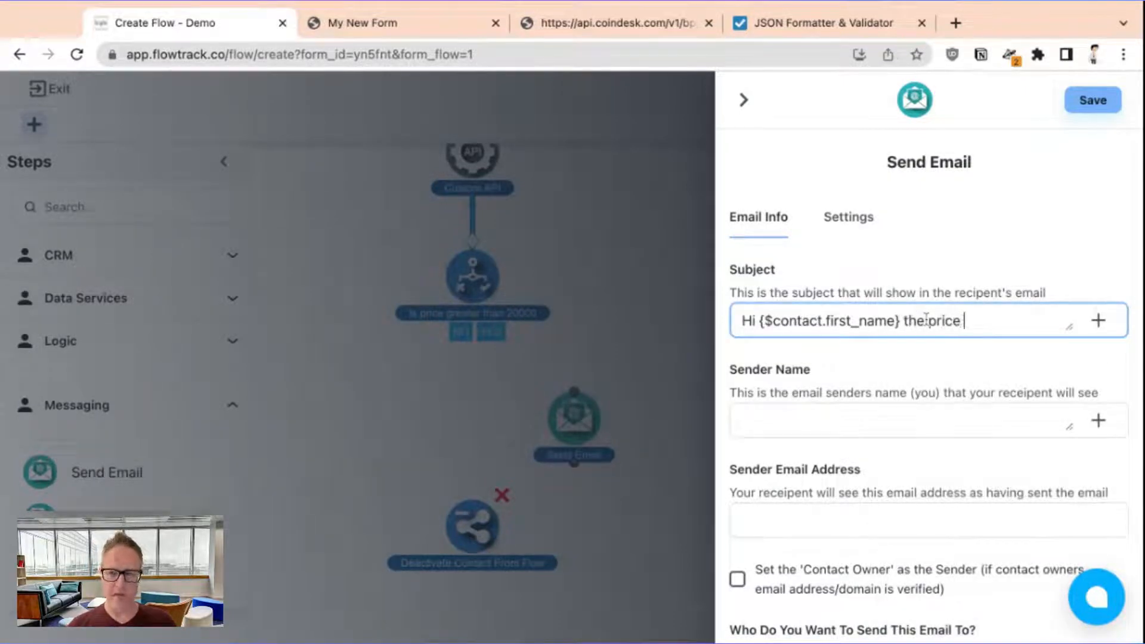
{"action": "type", "text": " is abov"}
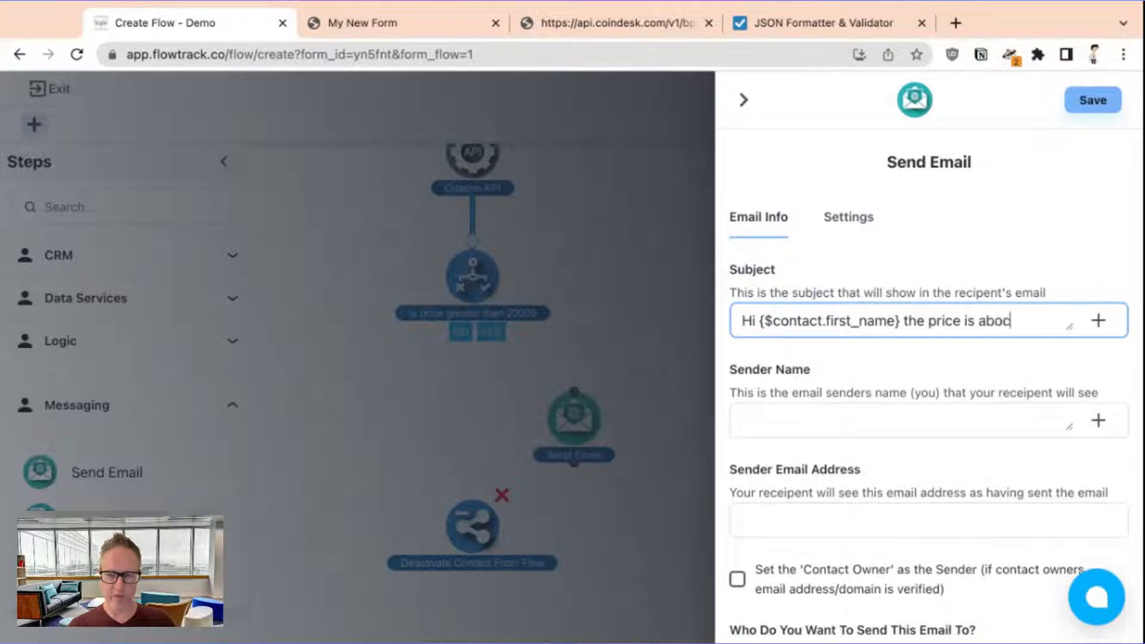
{"action": "key", "text": "BackSpace"}
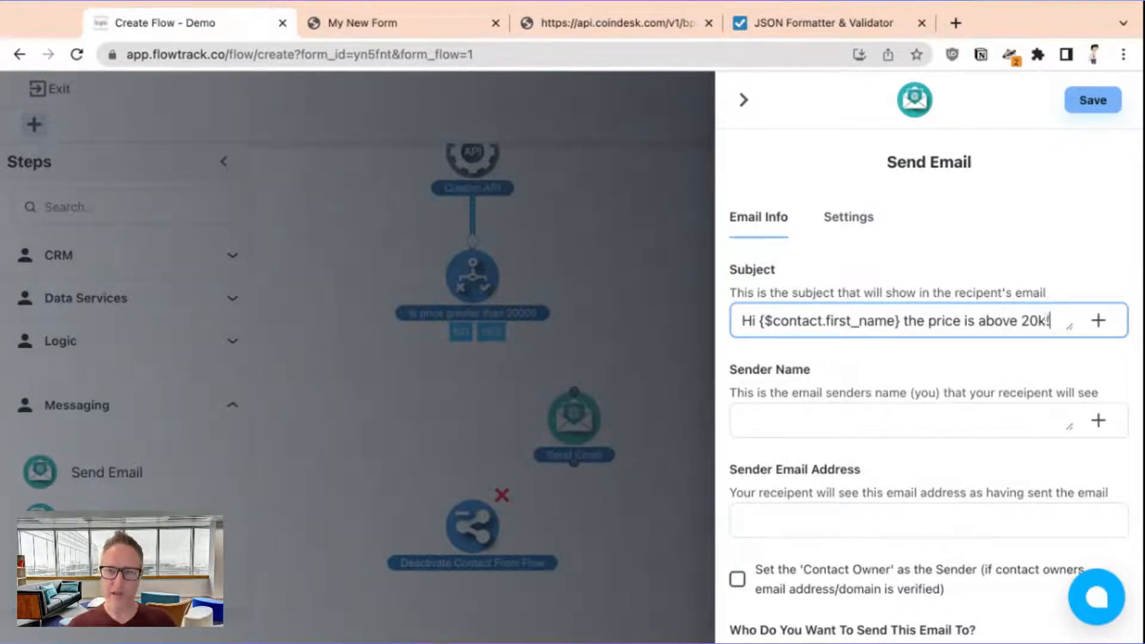
Fill in the sender name and a sender email address on the authorized domain
{"action": "left_click", "coordinate": [846, 414]}
{"action": "type", "text": "Mike"}
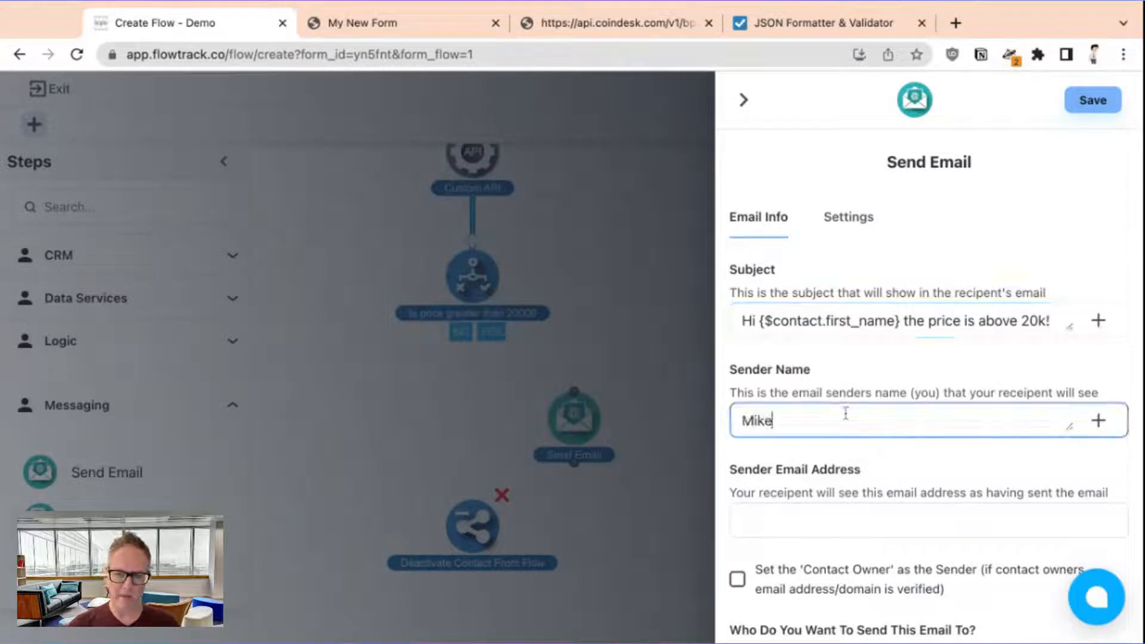
{"action": "left_click", "coordinate": [824, 511]}
{"action": "type", "text": "Mike"}
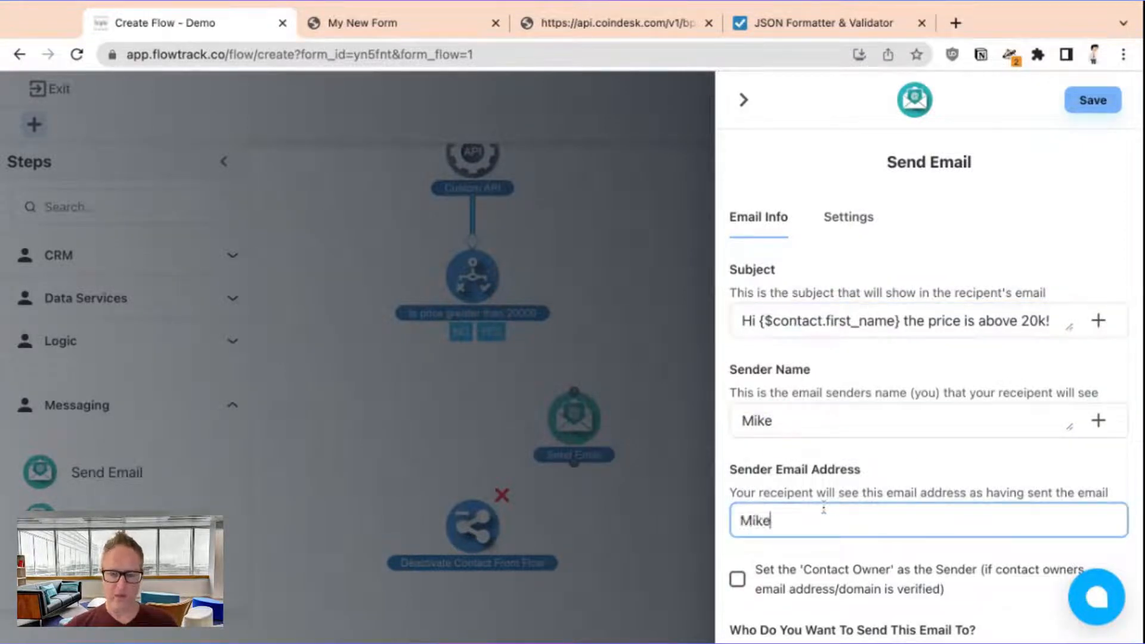
{"action": "type", "text": "@"}
{"action": "left_click", "coordinate": [843, 604]}
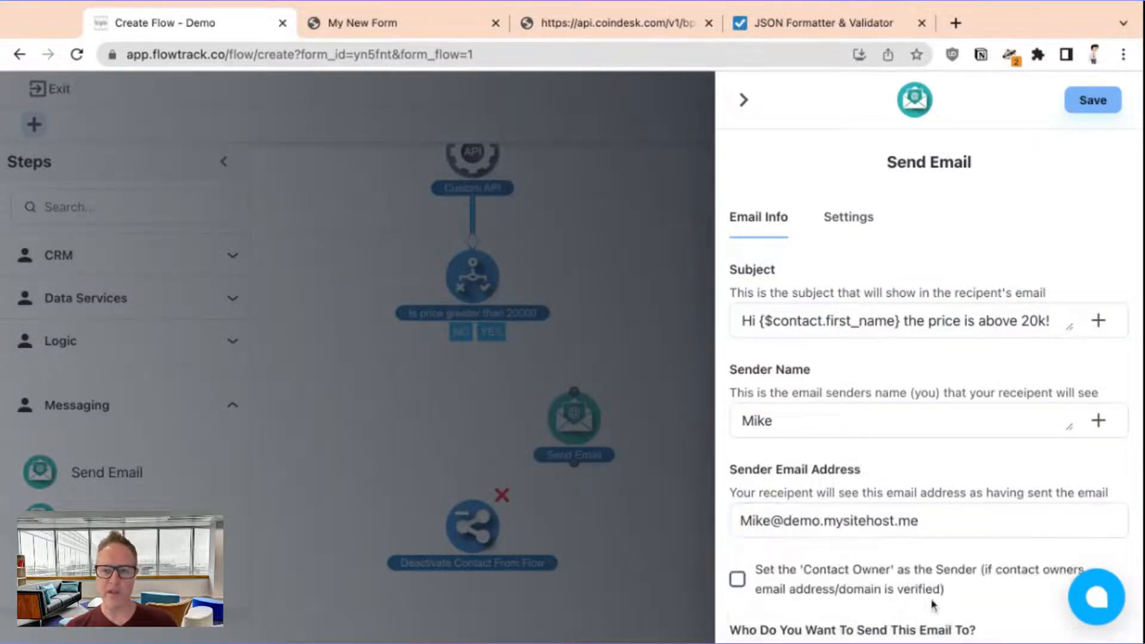
{"action": "scroll", "coordinate": [937, 591], "scroll_direction": "down", "scroll_amount": 2}
{"action": "scroll", "coordinate": [937, 592], "scroll_direction": "down", "scroll_amount": 4}
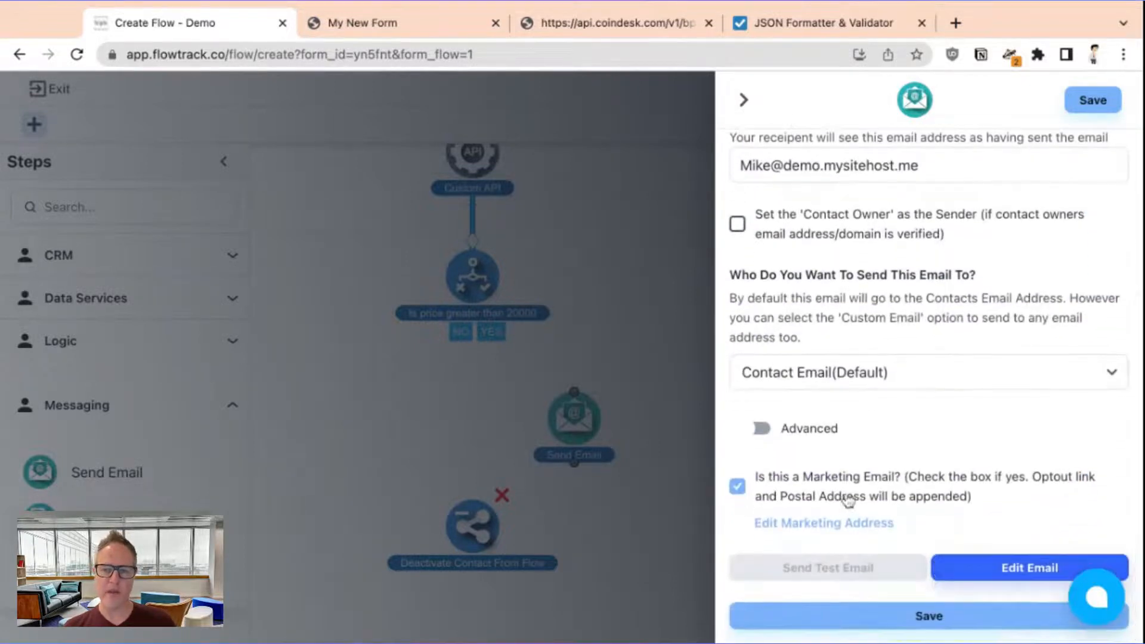
Start the email body with a greeting using the contact's First Name merge field
{"action": "left_click", "coordinate": [960, 567]}
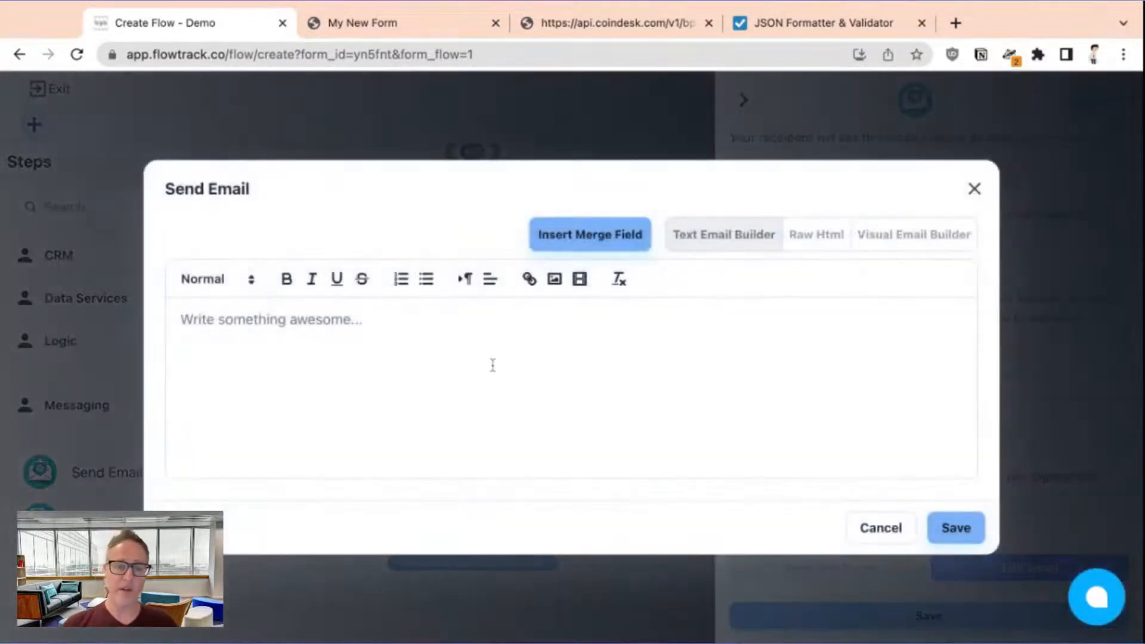
{"action": "type", "text": "Hi"}
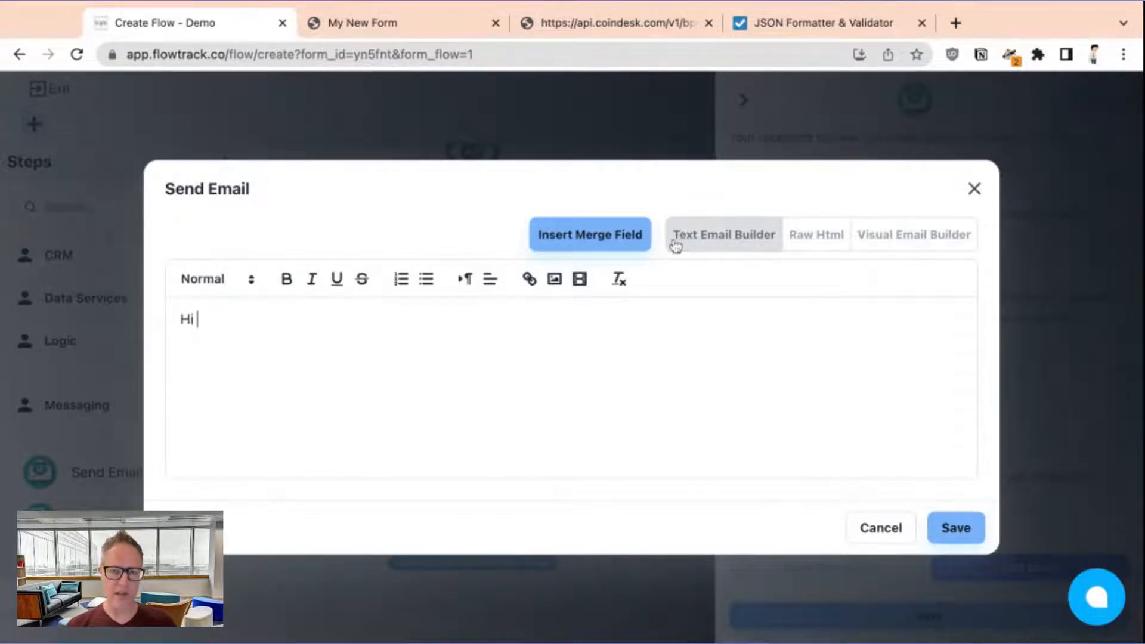
{"action": "left_click", "coordinate": [621, 242]}
{"action": "left_click", "coordinate": [658, 333]}
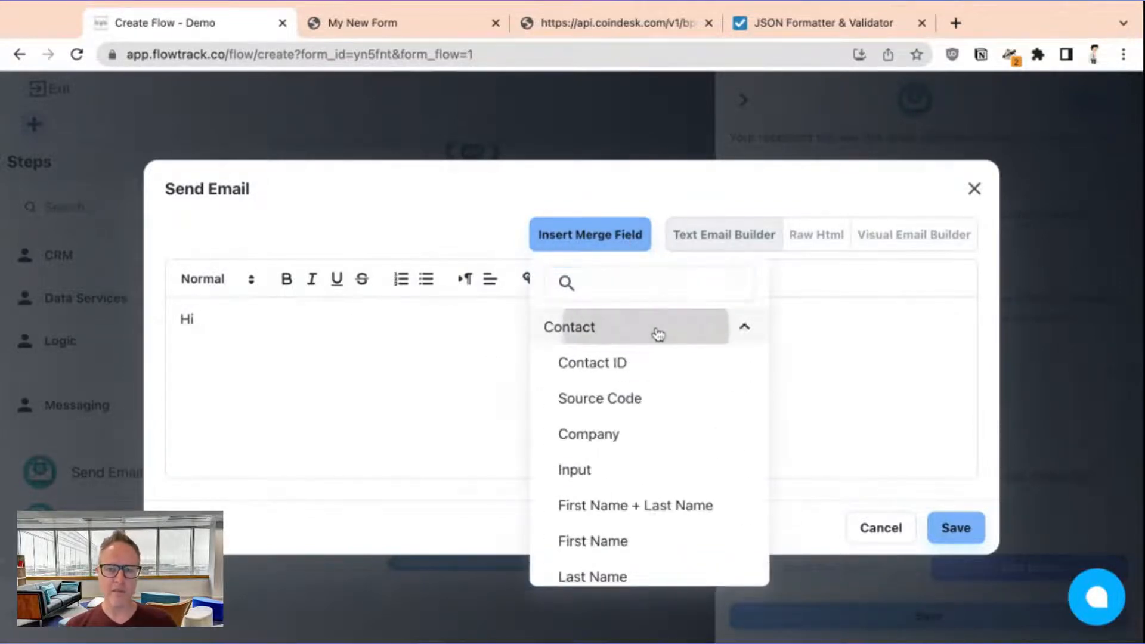
{"action": "scroll", "coordinate": [651, 468], "scroll_direction": "down", "scroll_amount": 3}
{"action": "left_click", "coordinate": [641, 456]}
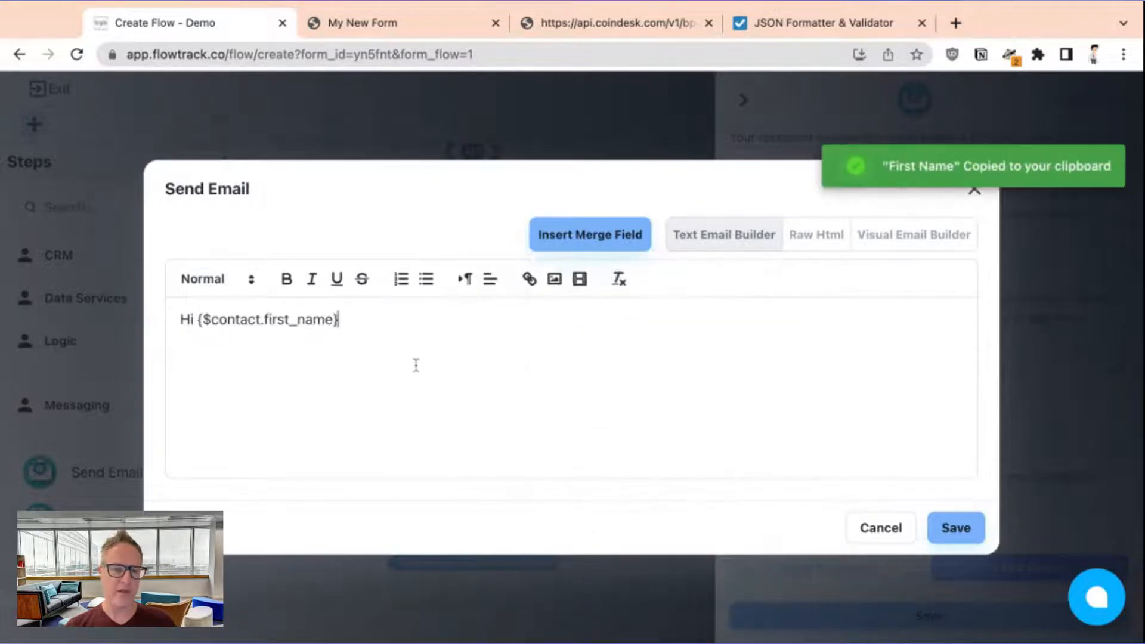
Add 'The bitcoin price is currently {$form.bitcoin_price.value}' and a 'Thanks' sign-off, then save
{"action": "type", "text": "Th"}
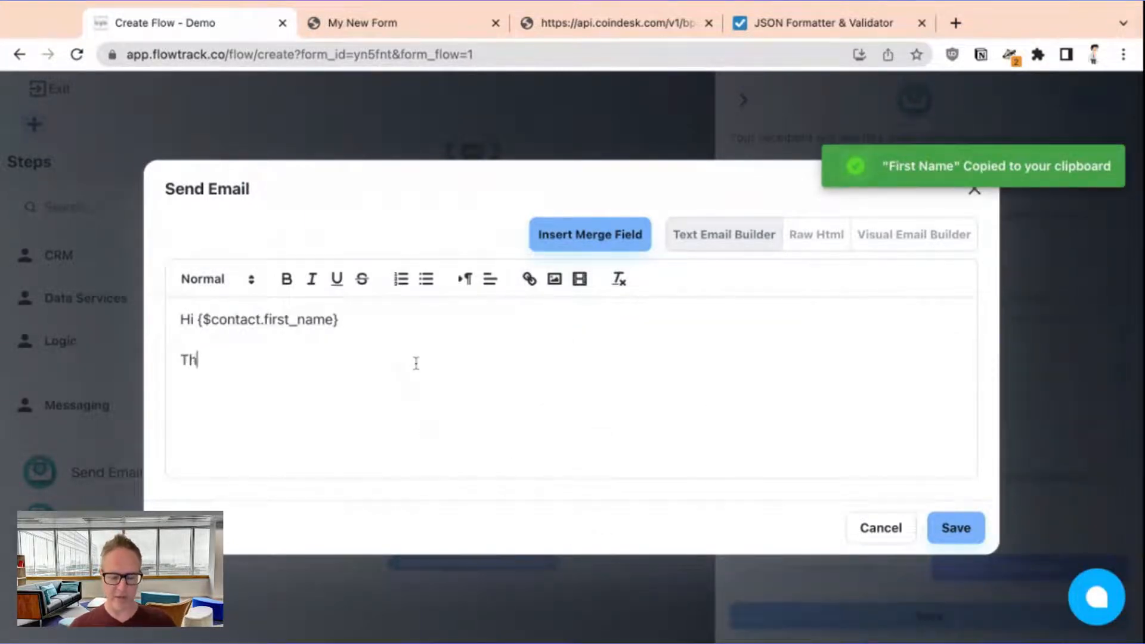
{"action": "type", "text": "e bitcoin"}
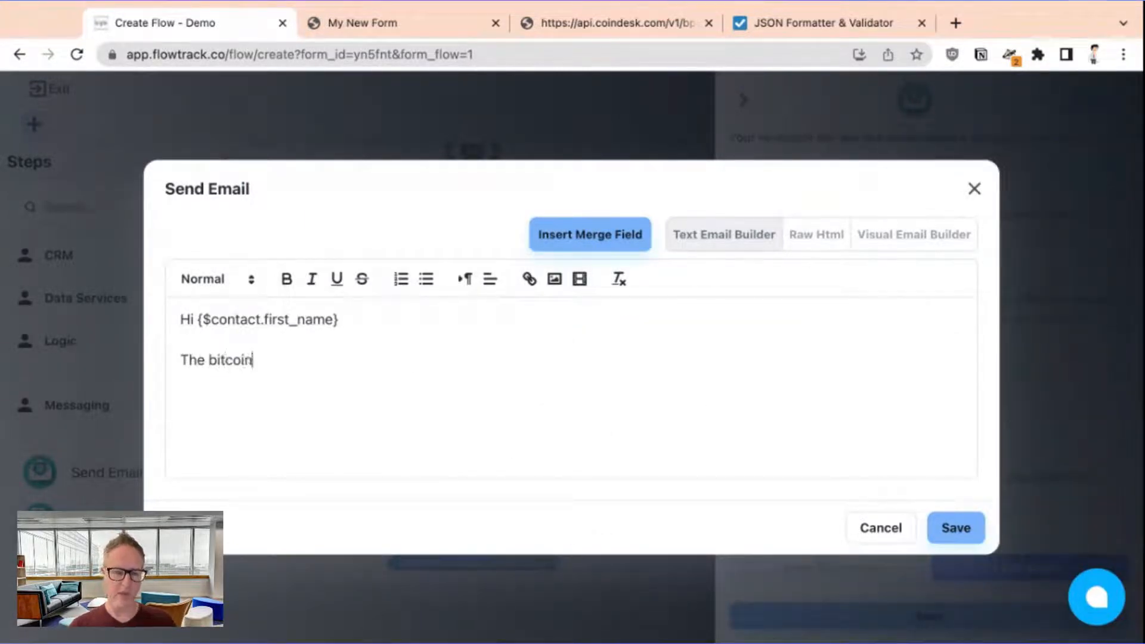
{"action": "type", "text": " price is currently"}
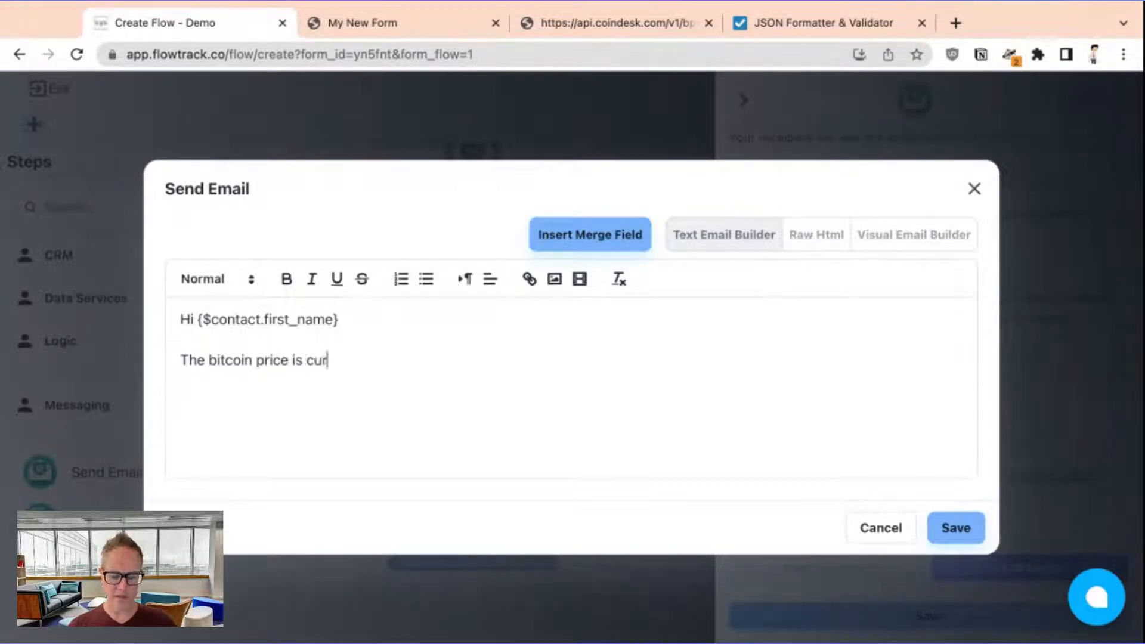
{"action": "left_click", "coordinate": [634, 246]}
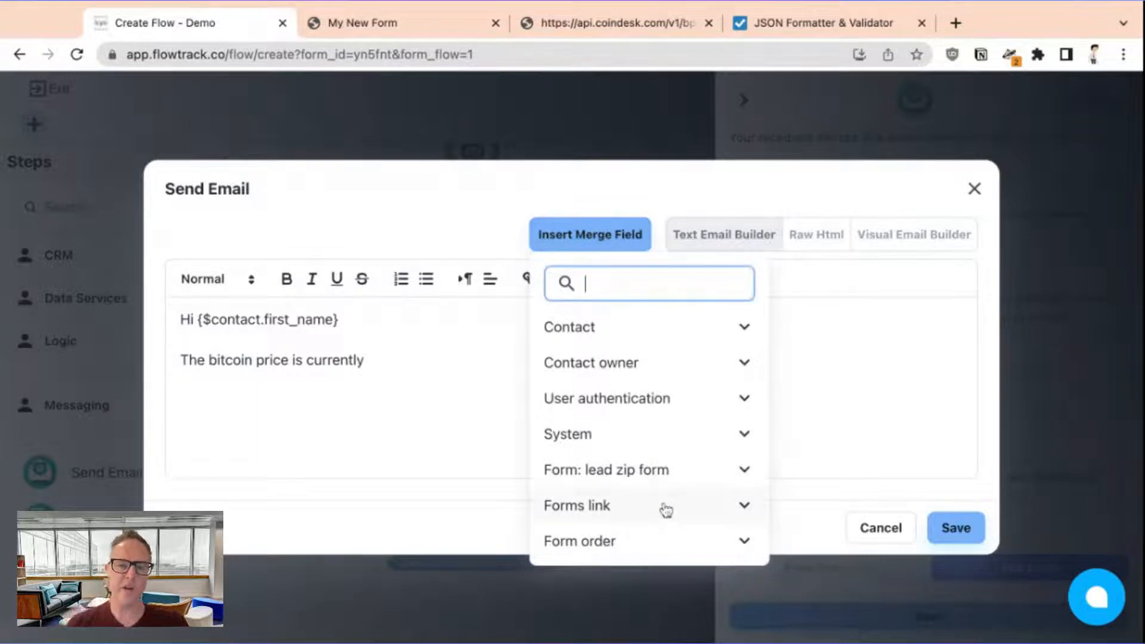
{"action": "left_click", "coordinate": [662, 475]}
{"action": "scroll", "coordinate": [622, 480], "scroll_direction": "down", "scroll_amount": 1}
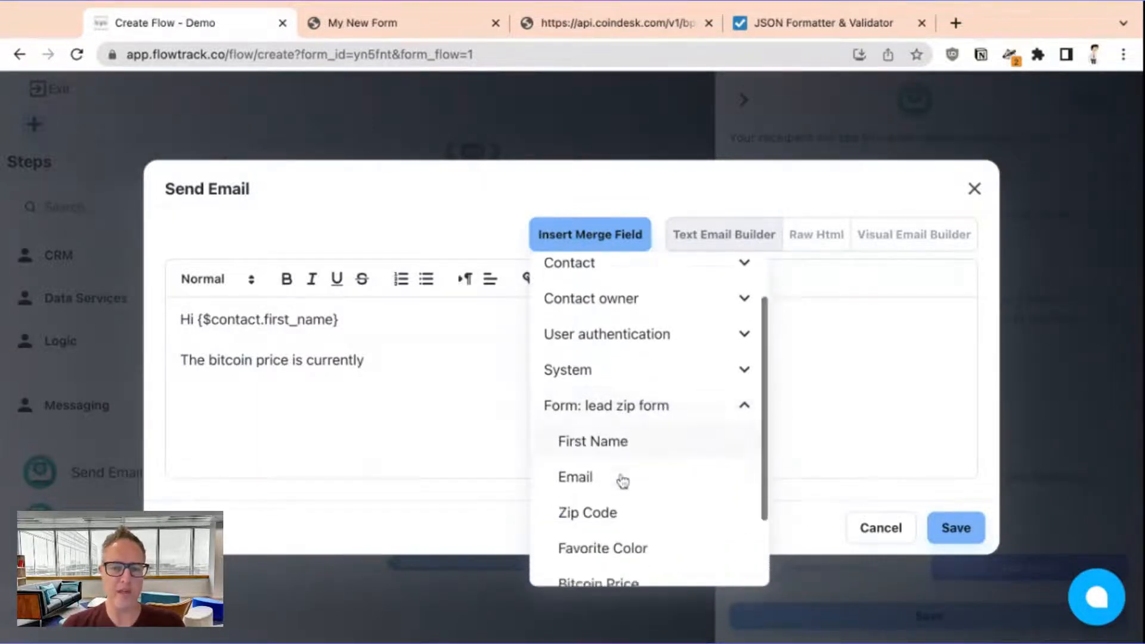
{"action": "scroll", "coordinate": [622, 481], "scroll_direction": "down", "scroll_amount": 1}
{"action": "left_click", "coordinate": [614, 495]}
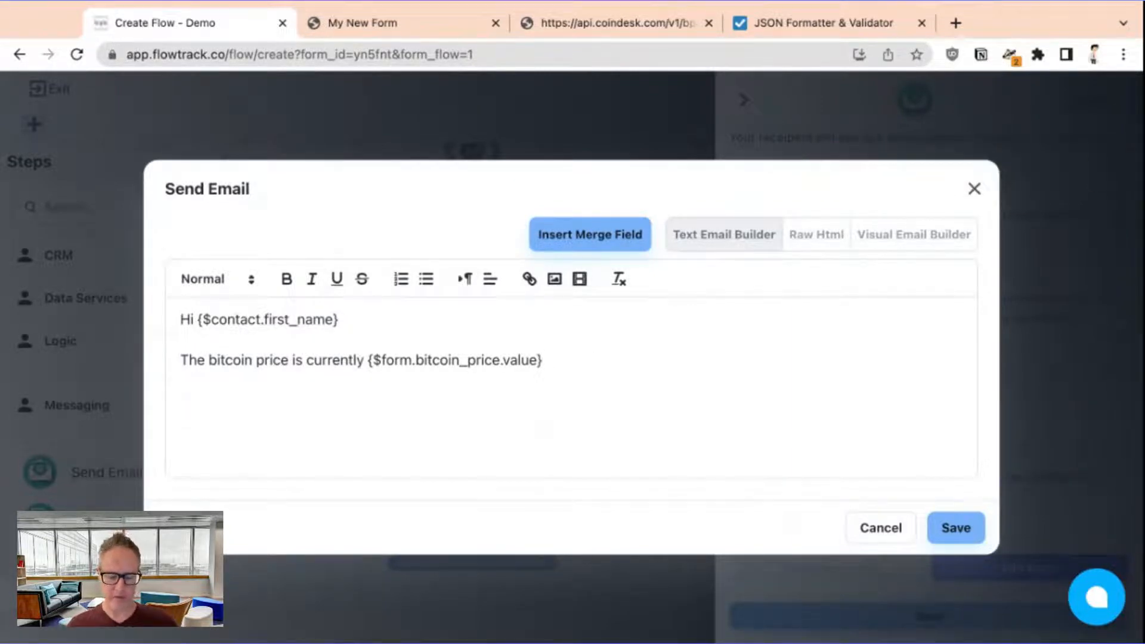
{"action": "key", "text": "Return"}
{"action": "key", "text": "Return"}
{"action": "type", "text": "Thanks"}
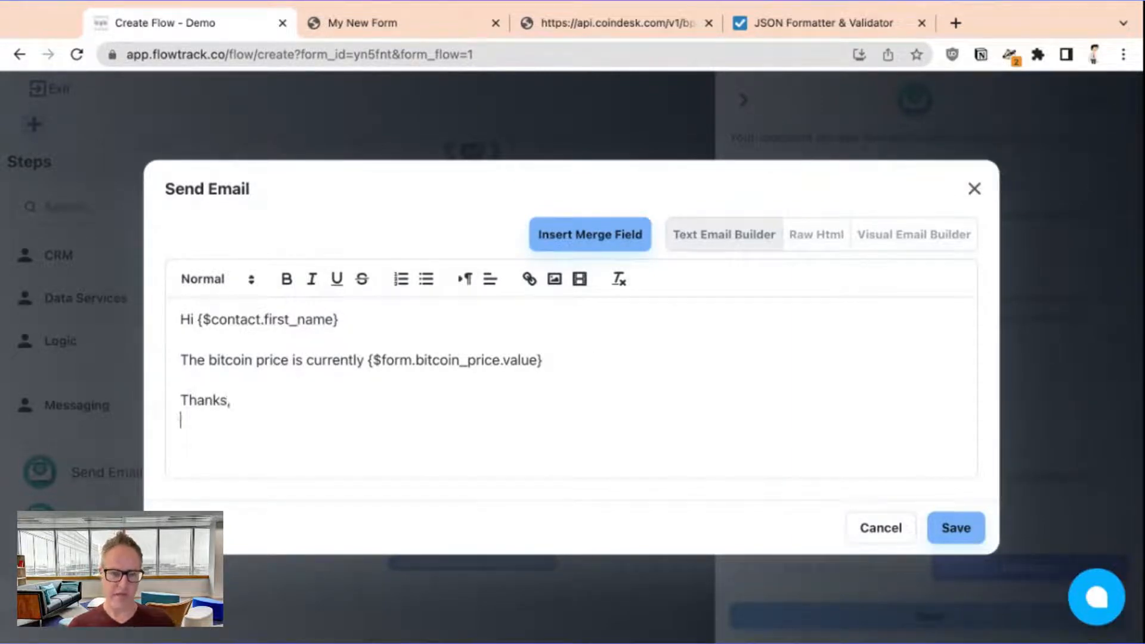
{"action": "type", "text": ", Joe"}
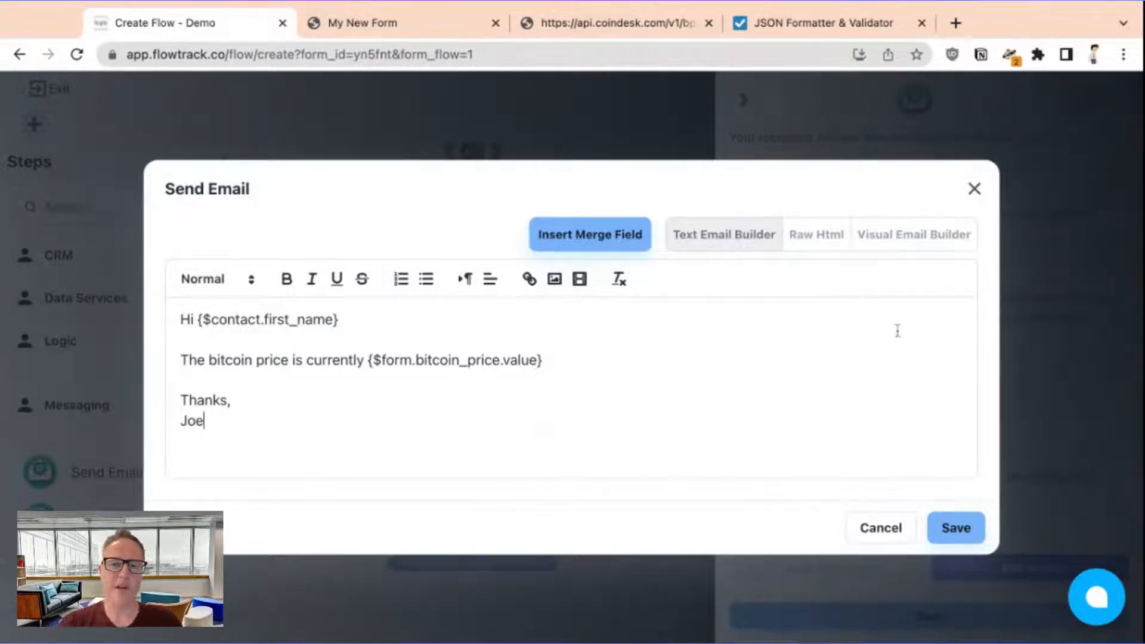
{"action": "left_click", "coordinate": [956, 527]}
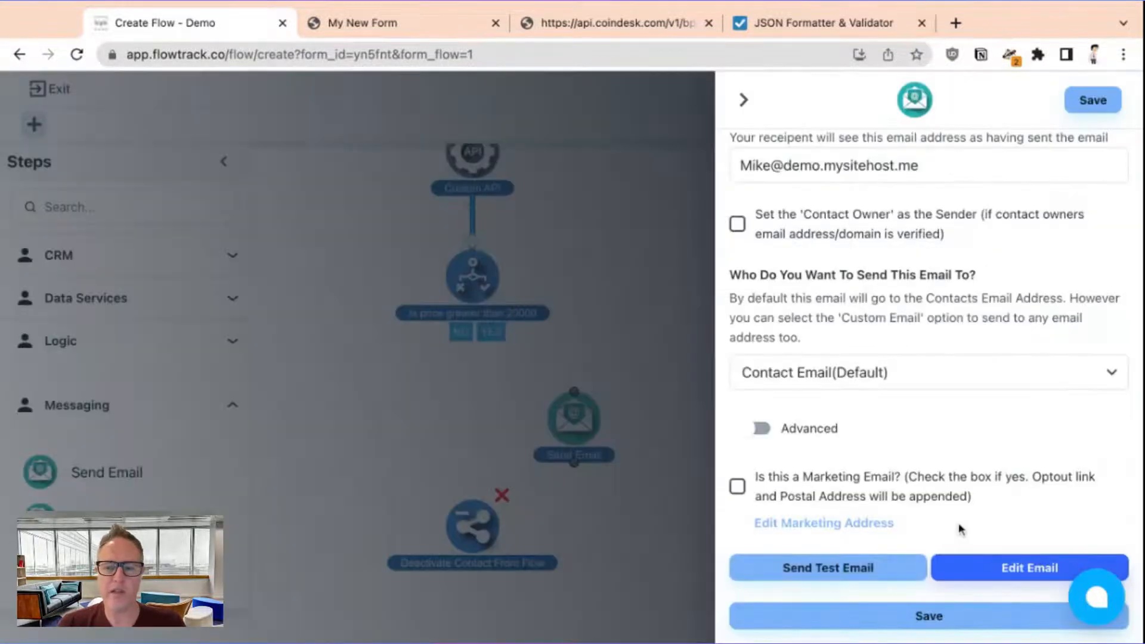
Save the email step and route YES → Send Email → Deactivate, NO → Deactivate directly
{"action": "left_click", "coordinate": [921, 620]}
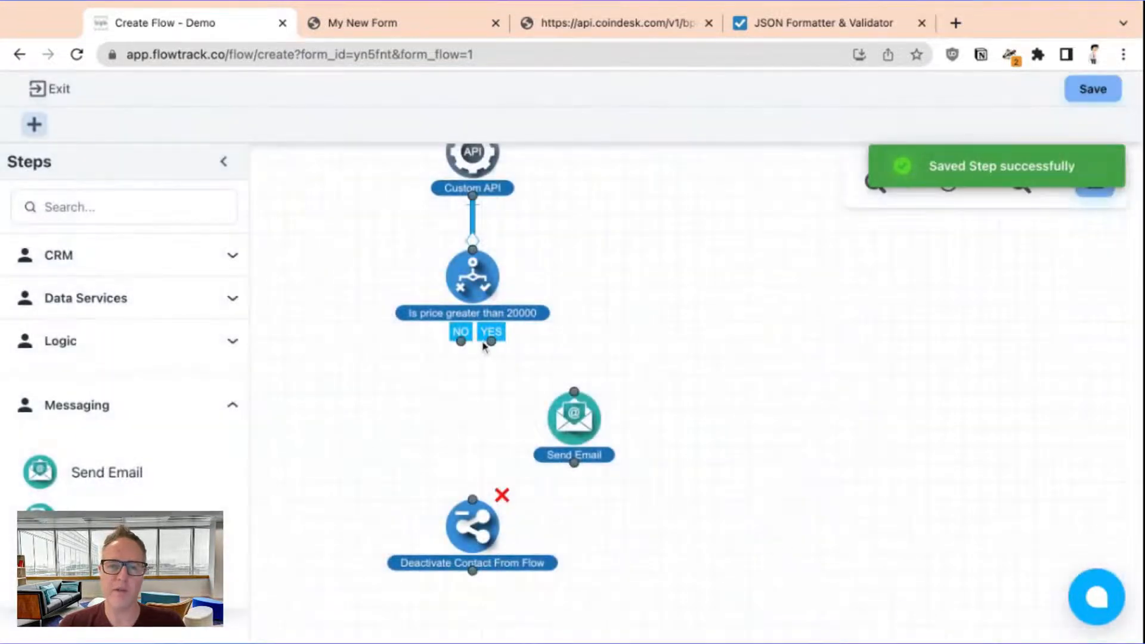
{"action": "left_click_drag", "start_coordinate": [484, 346], "coordinate": [573, 392]}
{"action": "left_click_drag", "start_coordinate": [571, 455], "coordinate": [472, 501]}
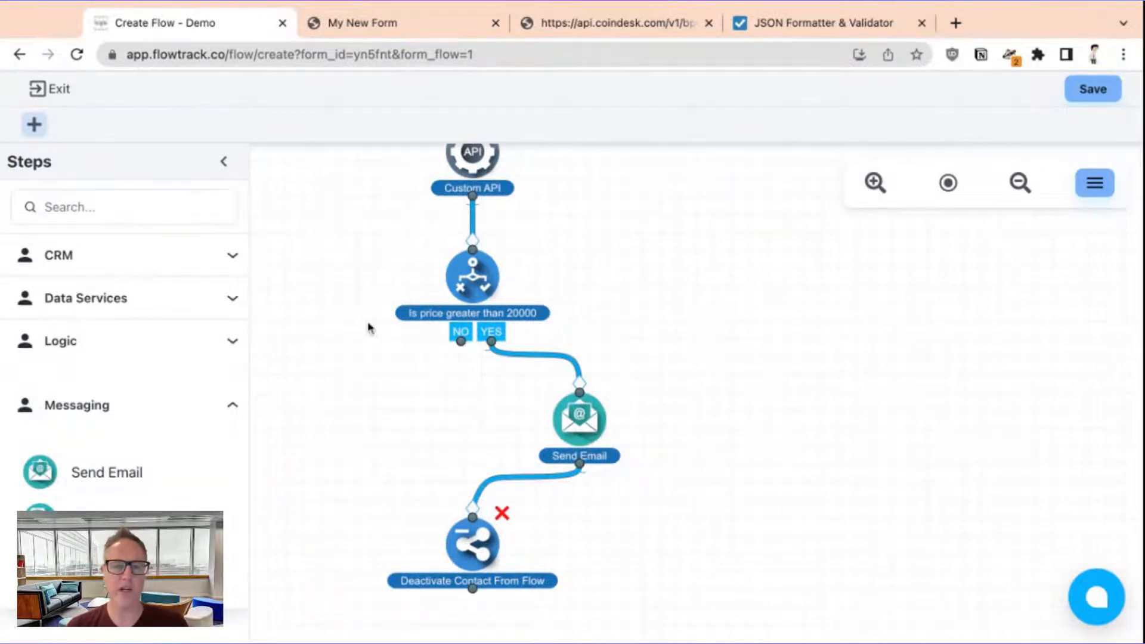
{"action": "left_click_drag", "start_coordinate": [461, 341], "coordinate": [472, 516]}
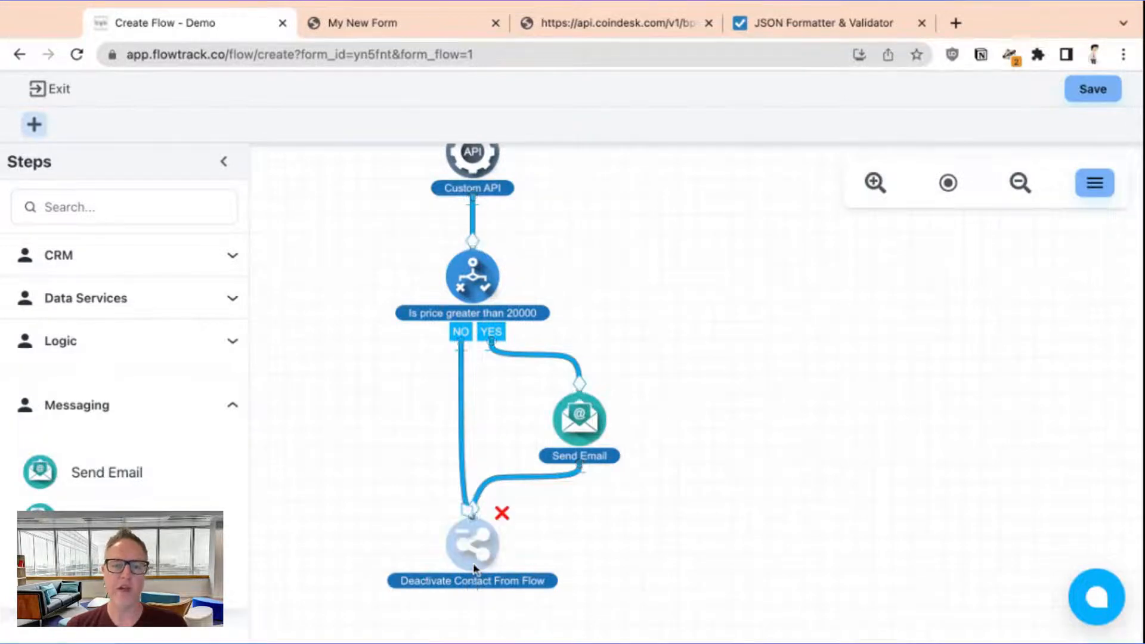
{"action": "left_click_drag", "start_coordinate": [474, 567], "coordinate": [456, 584]}
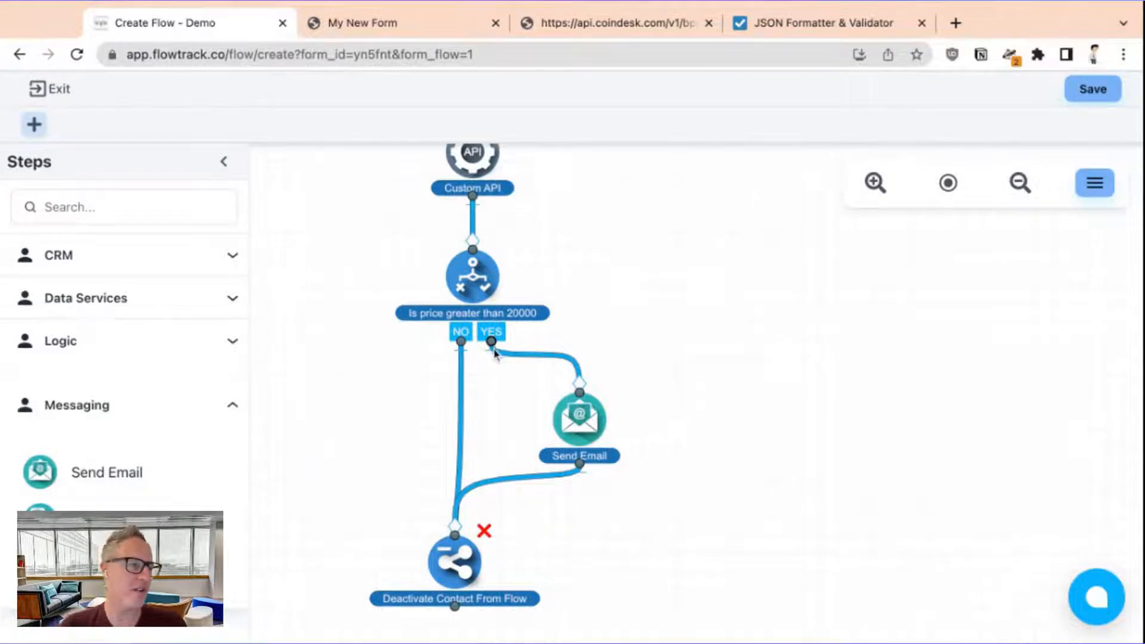
{"action": "scroll", "coordinate": [723, 373], "scroll_direction": "up", "scroll_amount": 3}
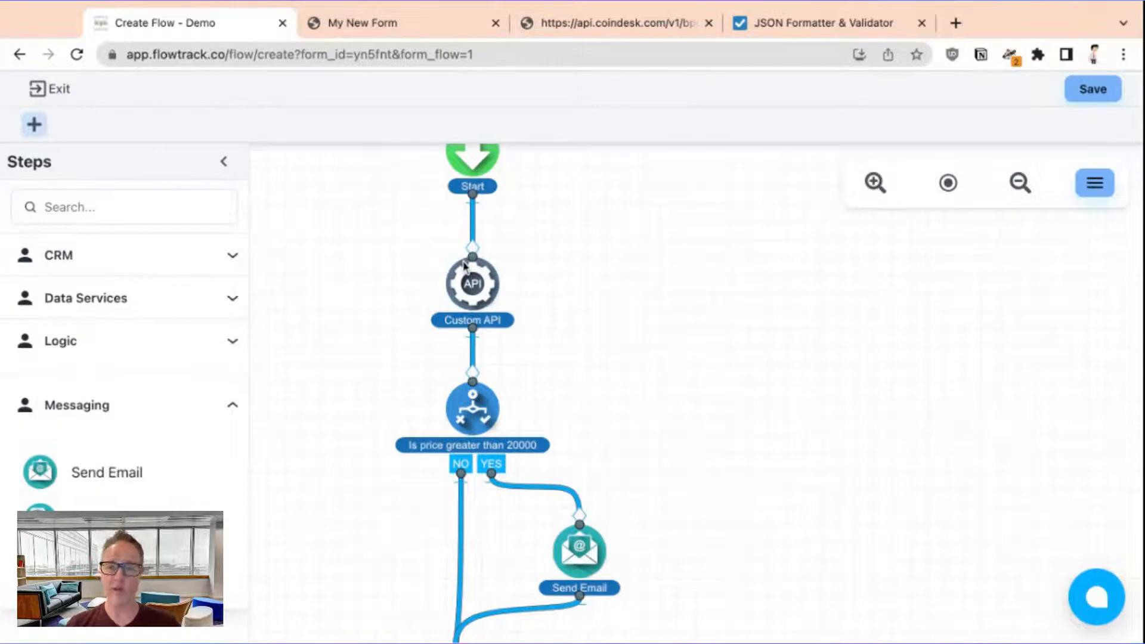
{"action": "scroll", "coordinate": [905, 298], "scroll_direction": "up", "scroll_amount": 1}
{"action": "scroll", "coordinate": [897, 314], "scroll_direction": "down", "scroll_amount": 2}
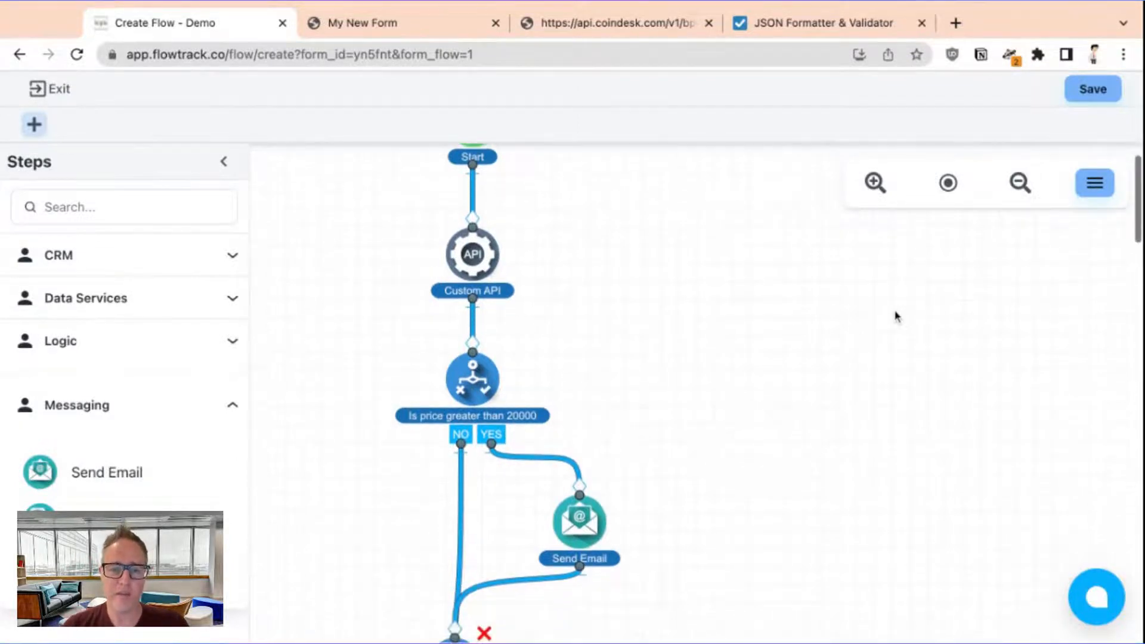
Save the flow under the name 'Bitcoin API demo' and publish it
{"action": "left_click", "coordinate": [1086, 94]}
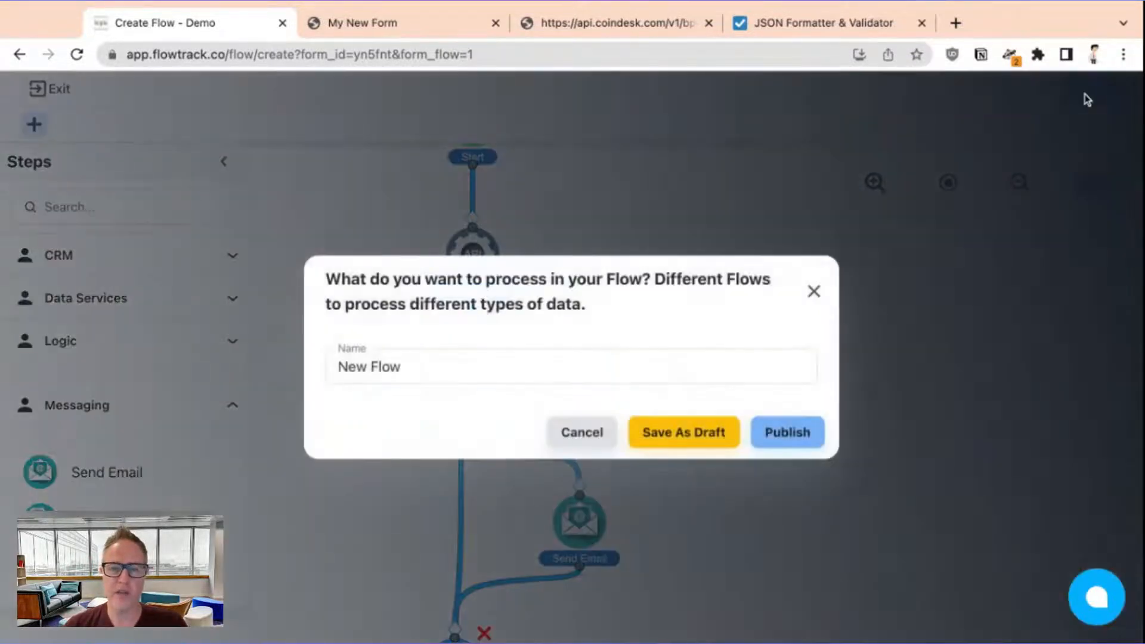
{"action": "left_click_drag", "start_coordinate": [485, 376], "coordinate": [274, 350]}
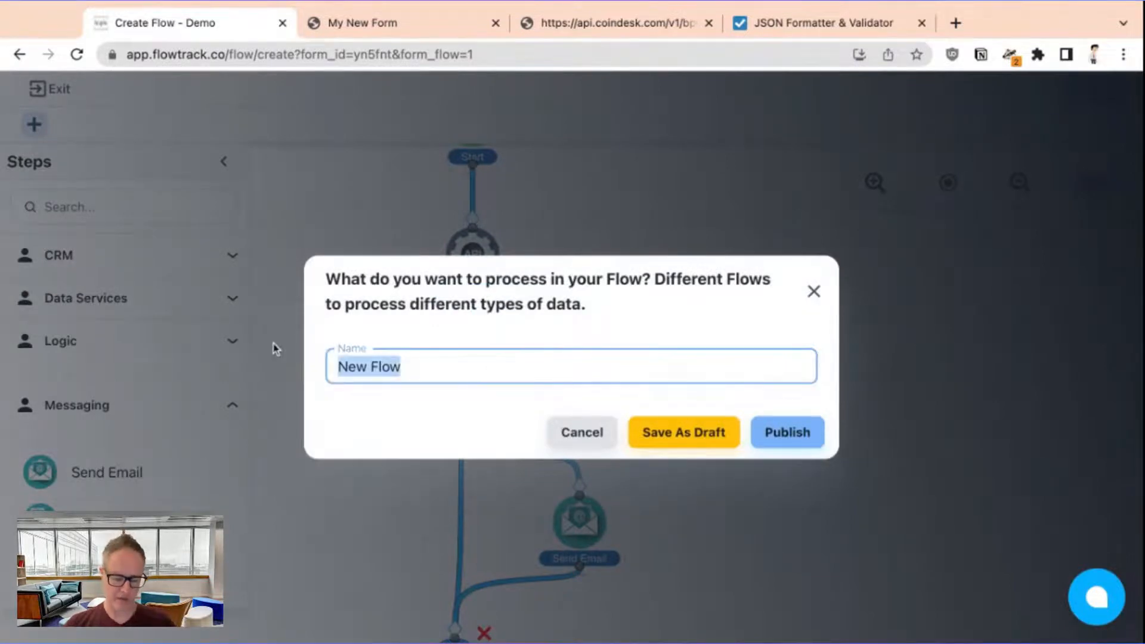
{"action": "type", "text": "Bitcoin API demo"}
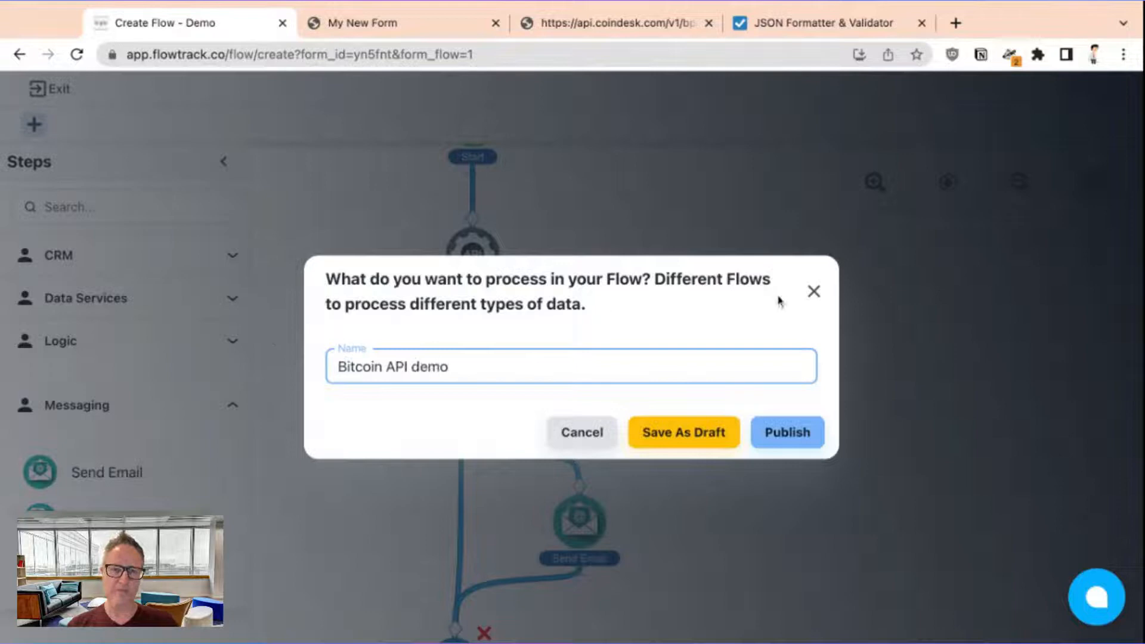
{"action": "left_click", "coordinate": [814, 439]}
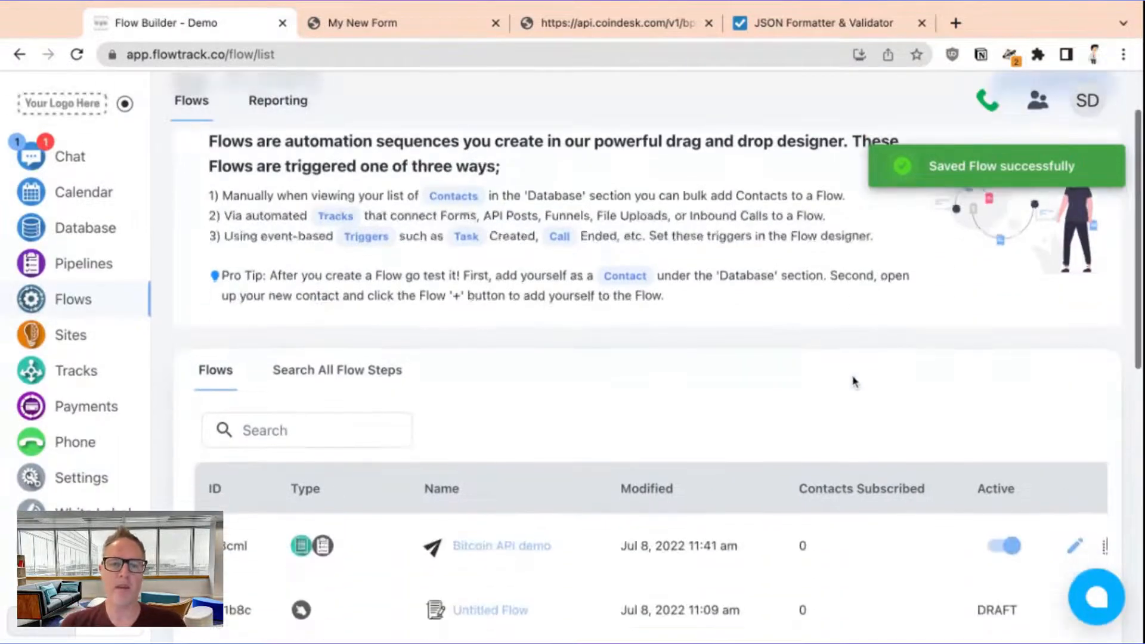
Copy the Lead Zip Form's share URL from the Database custom forms list
{"action": "scroll", "coordinate": [853, 378], "scroll_direction": "down", "scroll_amount": 2}
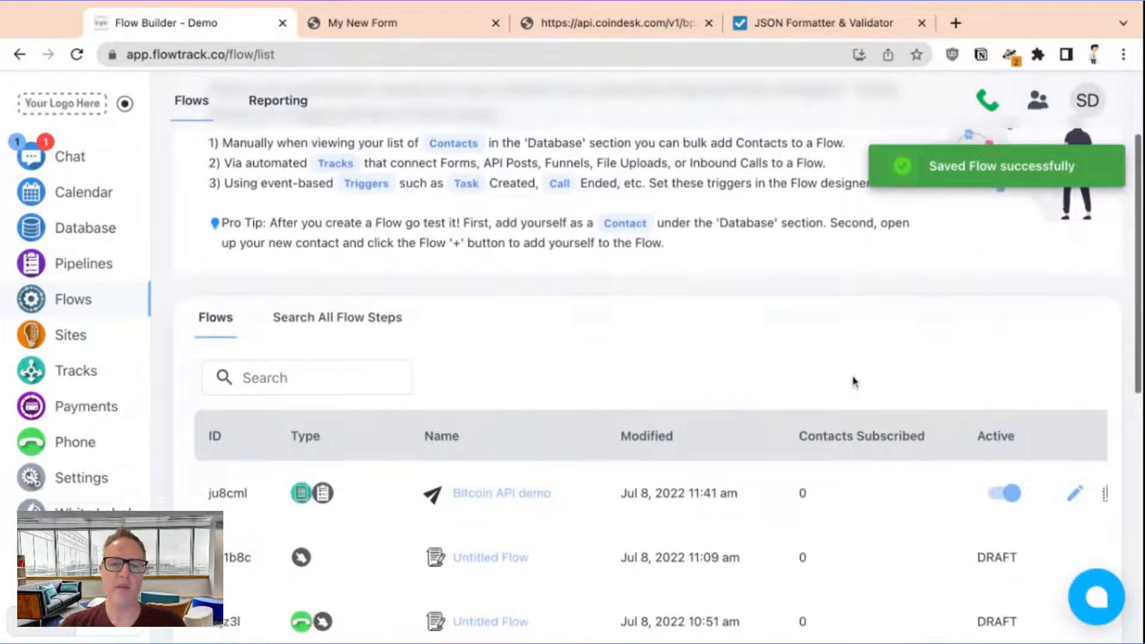
{"action": "left_click", "coordinate": [87, 232]}
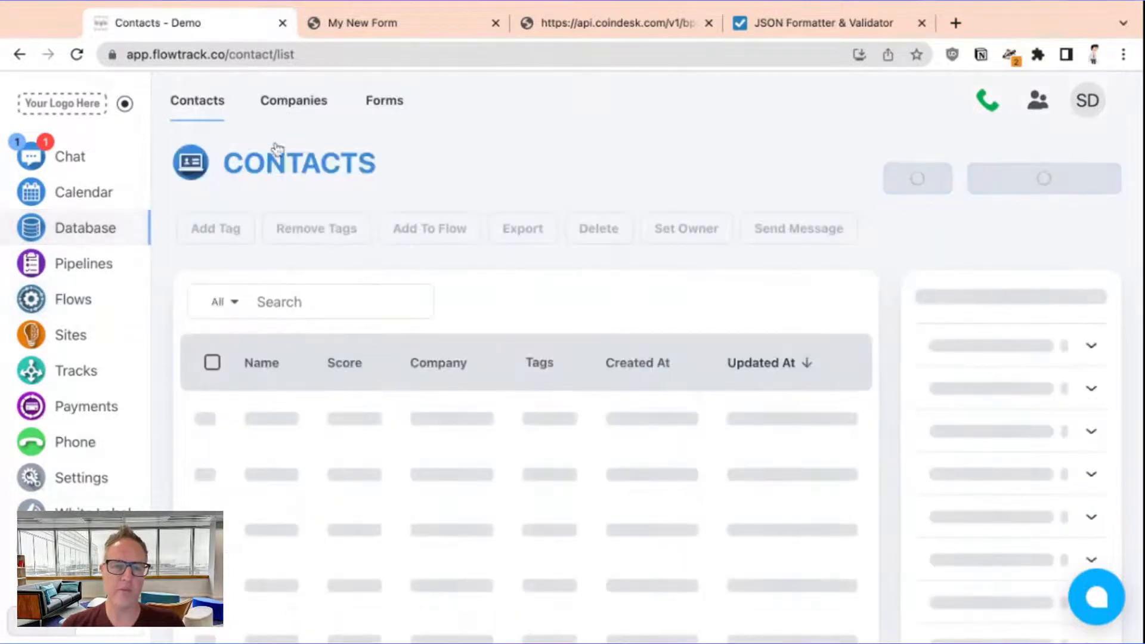
{"action": "left_click", "coordinate": [384, 102]}
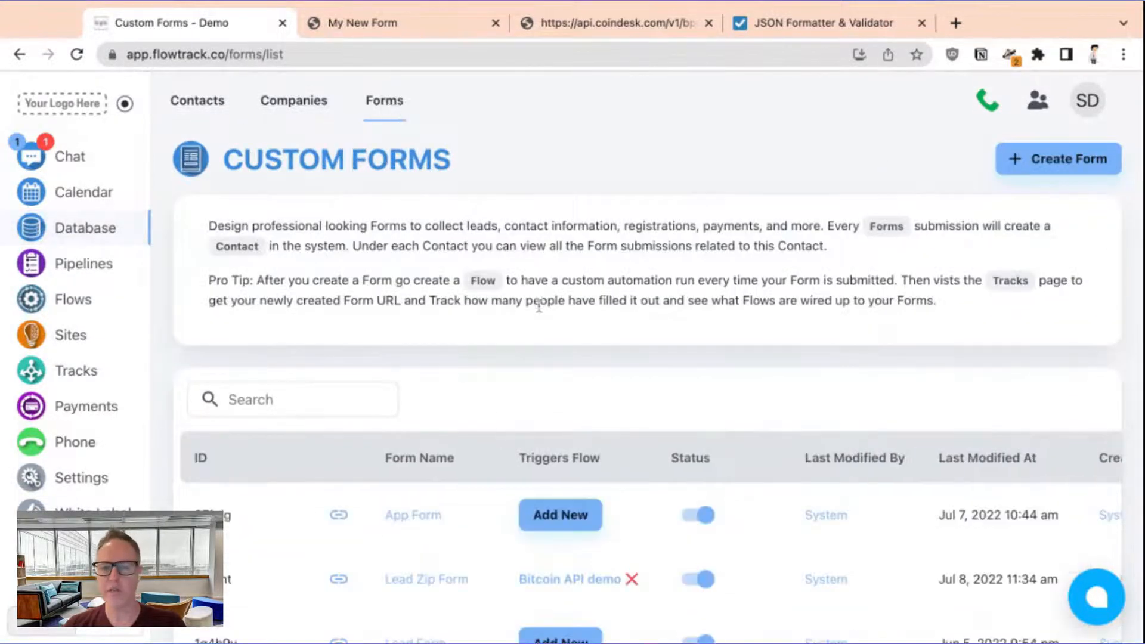
{"action": "scroll", "coordinate": [540, 317], "scroll_direction": "down", "scroll_amount": 2}
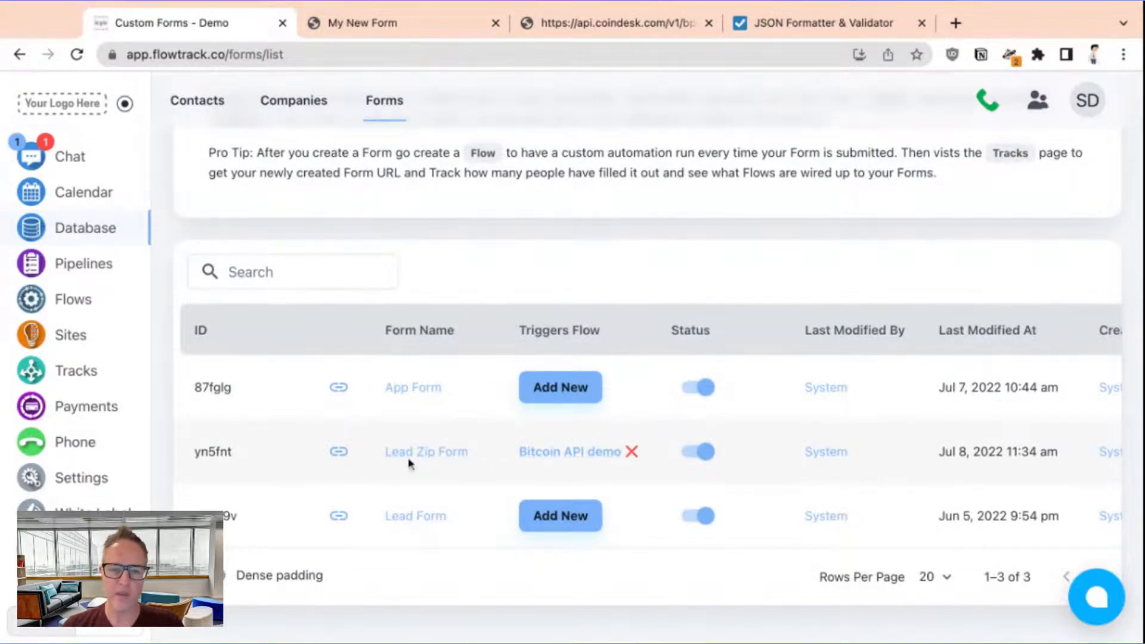
{"action": "left_click", "coordinate": [338, 451]}
{"action": "left_click", "coordinate": [540, 396]}
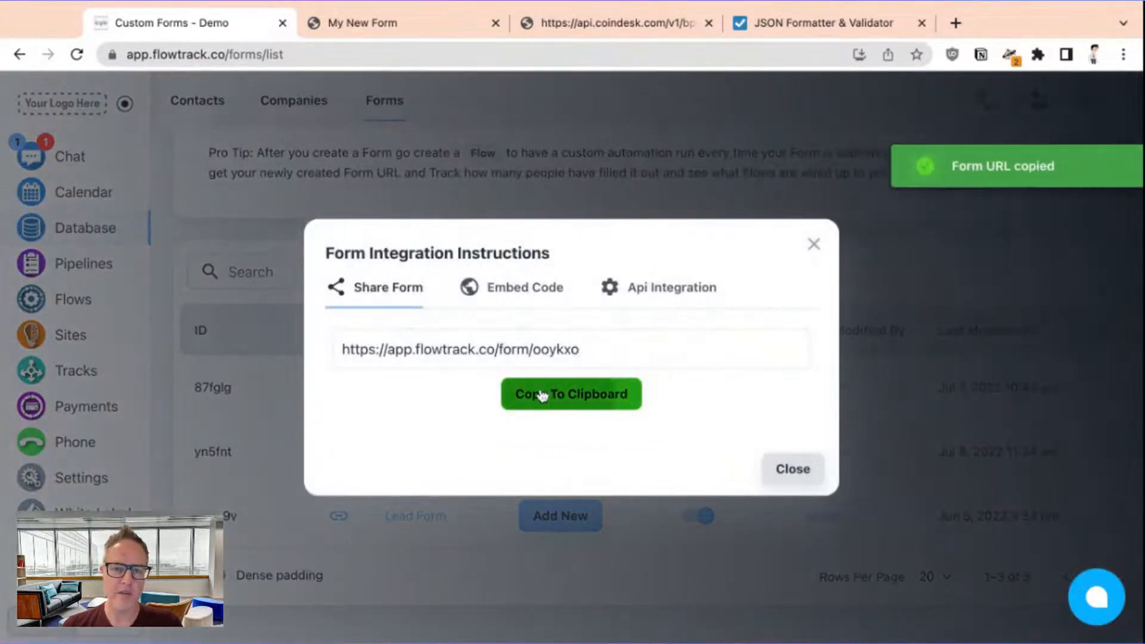
{"action": "left_click", "coordinate": [817, 247]}
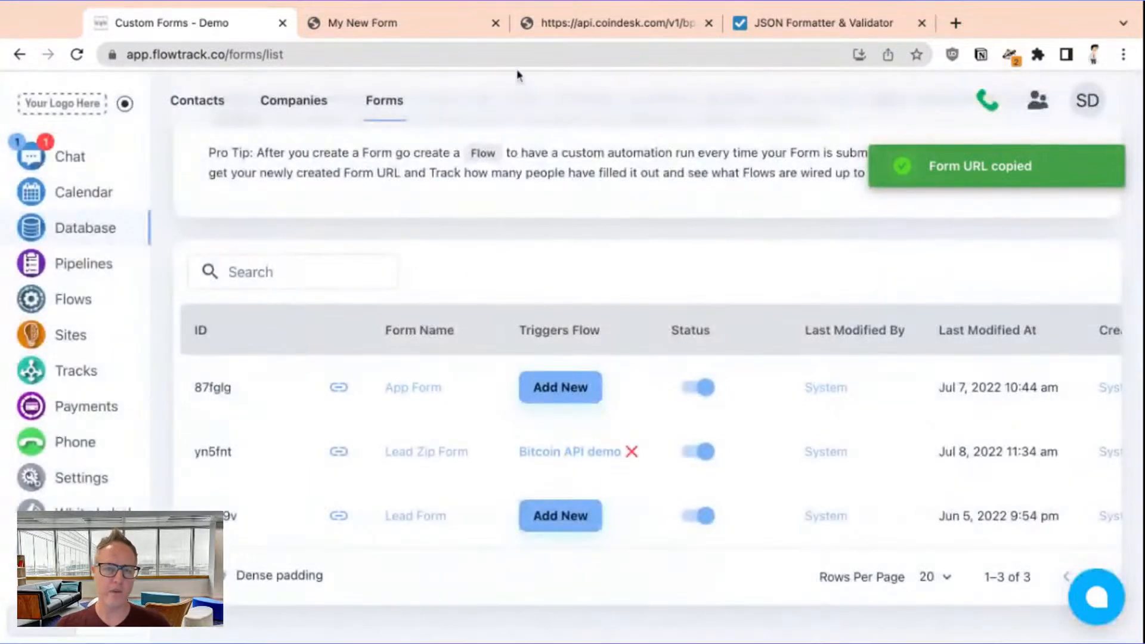
Load the copied form URL in the My New Form browser tab
{"action": "left_click", "coordinate": [446, 25]}
{"action": "left_click", "coordinate": [391, 56]}
{"action": "key", "text": "super+v"}
{"action": "key", "text": "Return"}
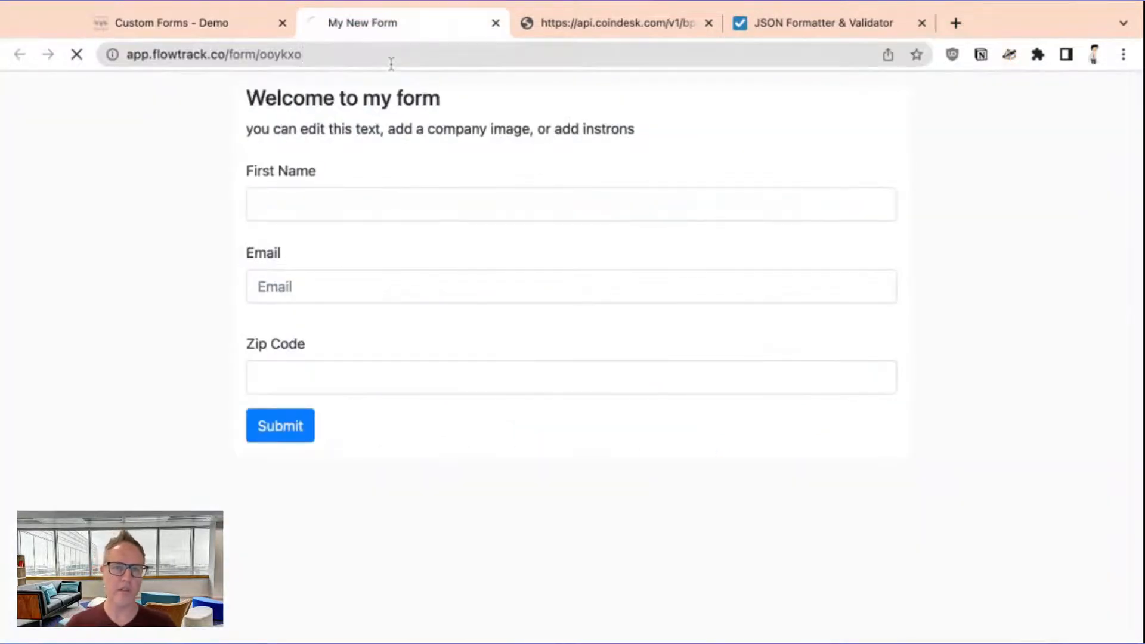
Submit the Lead Zip Form with a test first name, email and zip code, then return to the forms list
{"action": "left_click", "coordinate": [353, 194]}
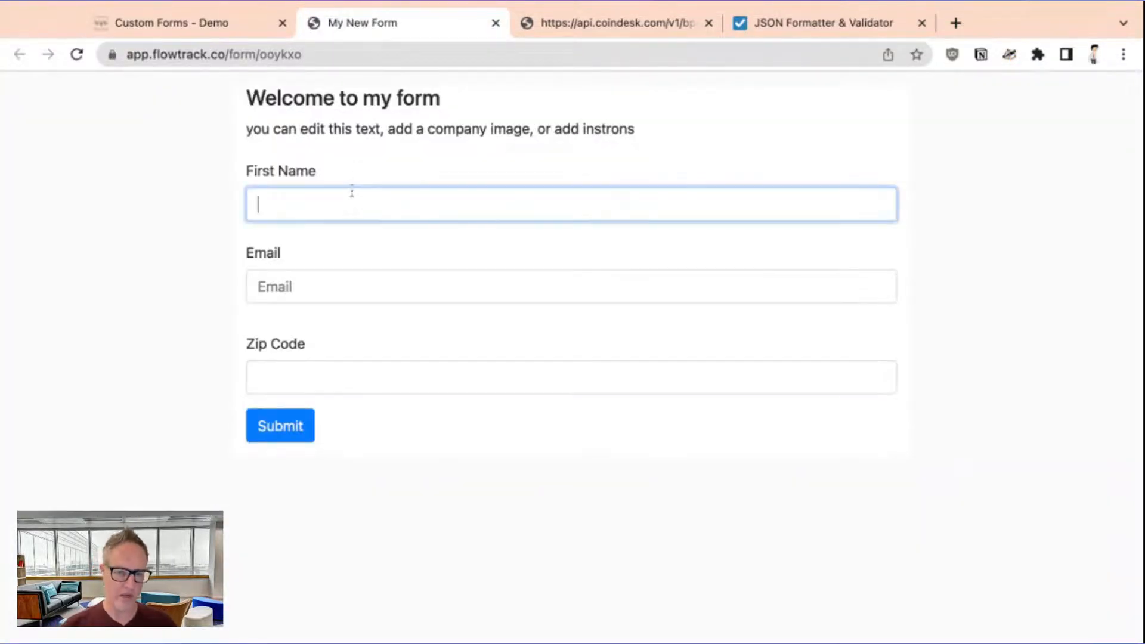
{"action": "type", "text": "Ade"}
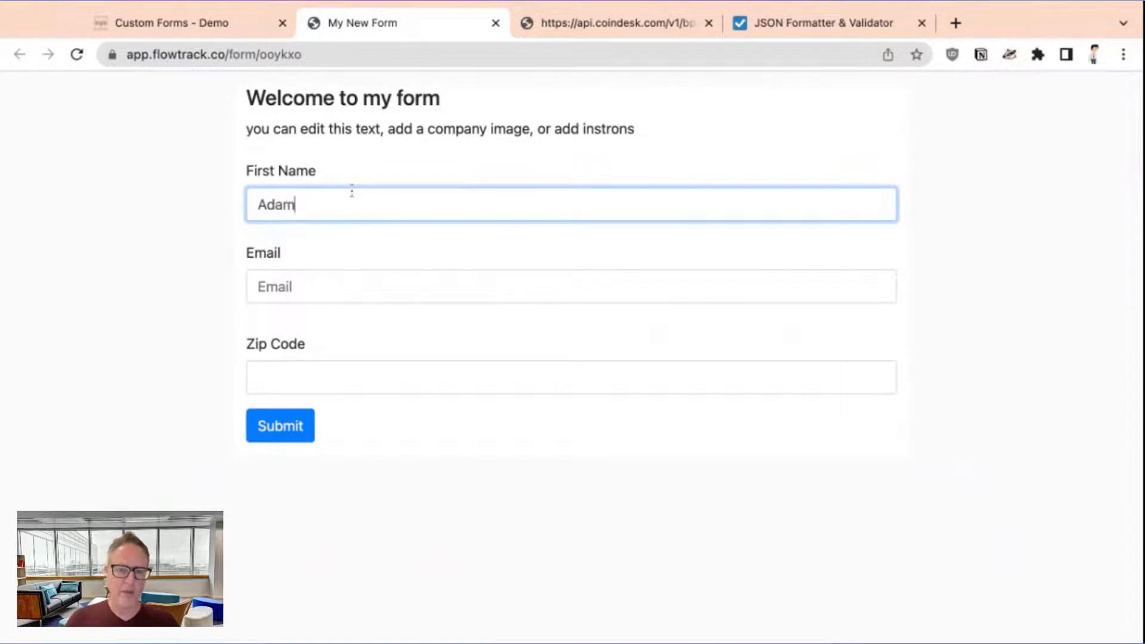
{"action": "key", "text": "Tab"}
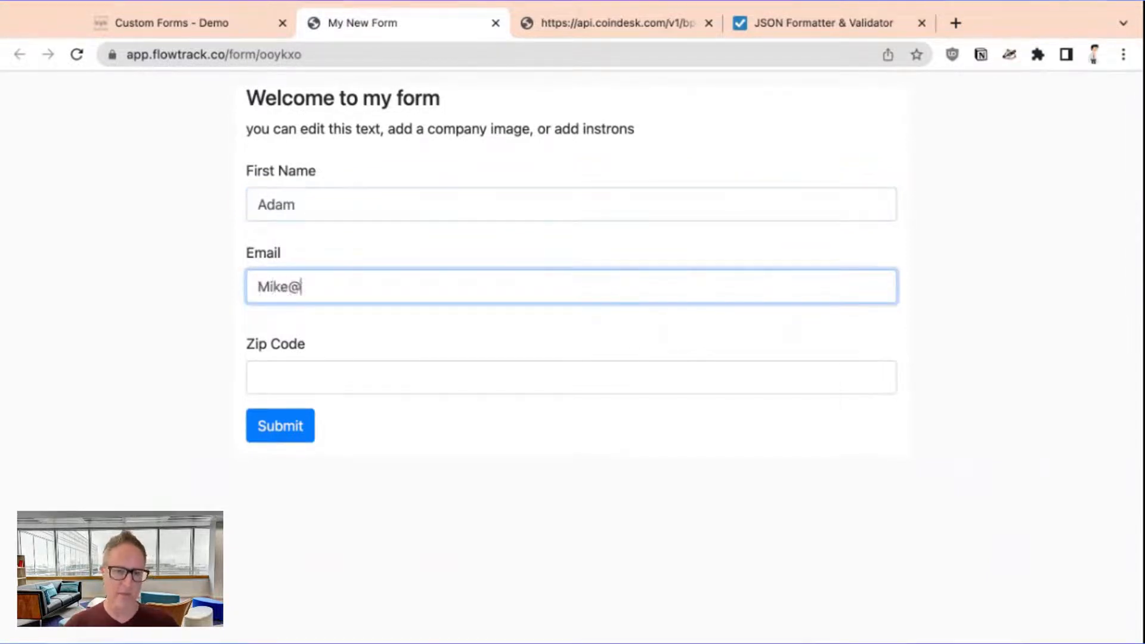
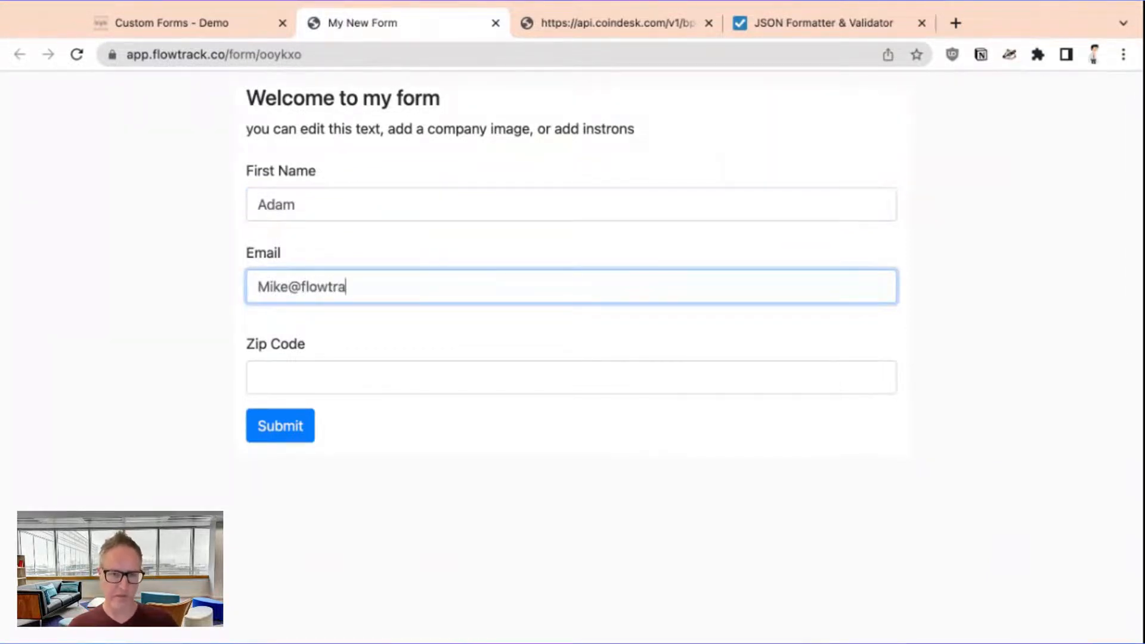
{"action": "key", "text": "Tab"}
{"action": "type", "text": "9"}
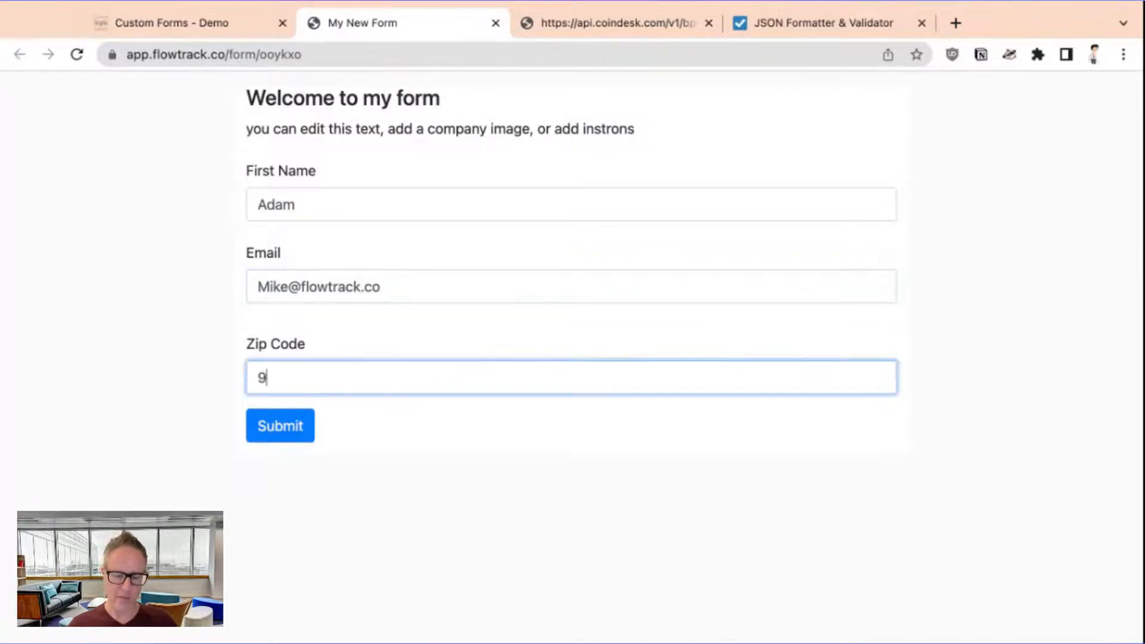
{"action": "type", "text": "0015"}
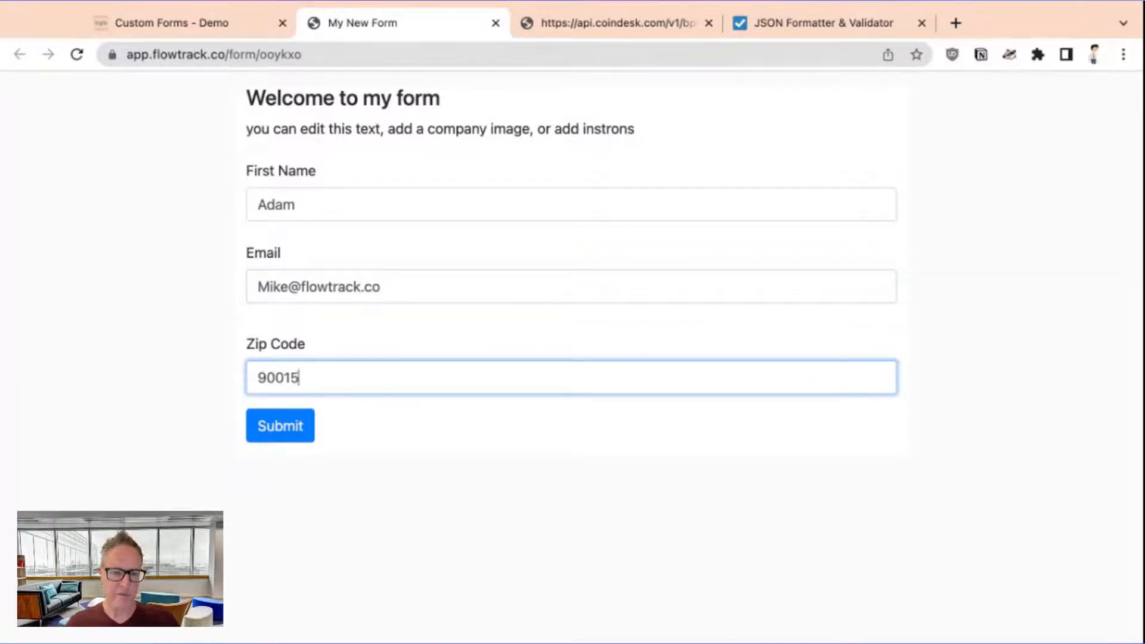
{"action": "left_click", "coordinate": [289, 429]}
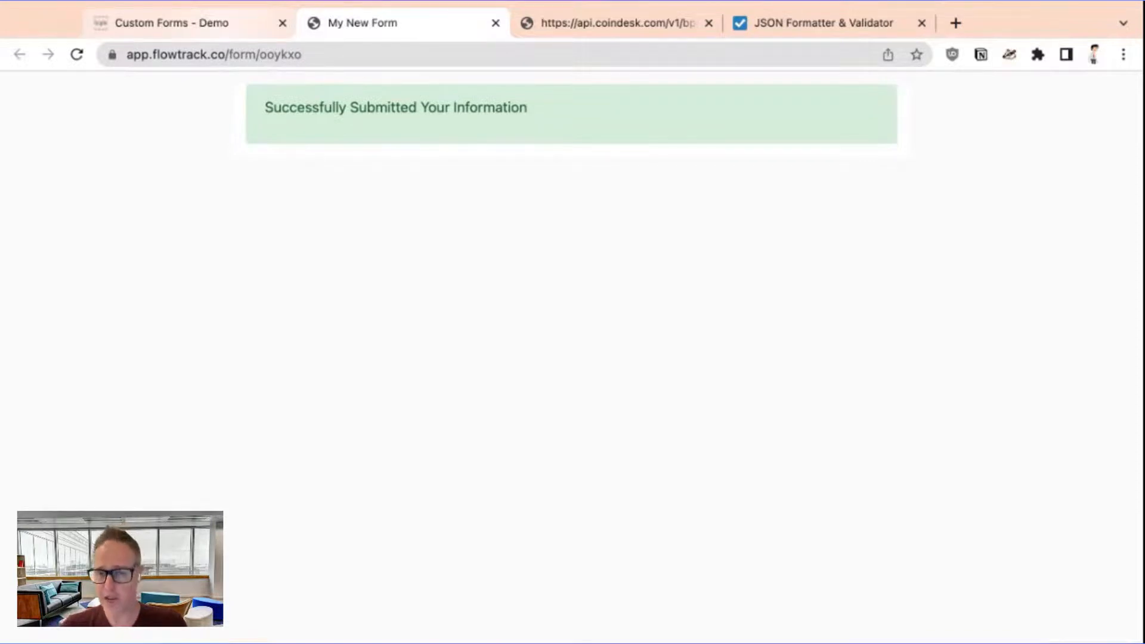
{"action": "left_click", "coordinate": [186, 24]}
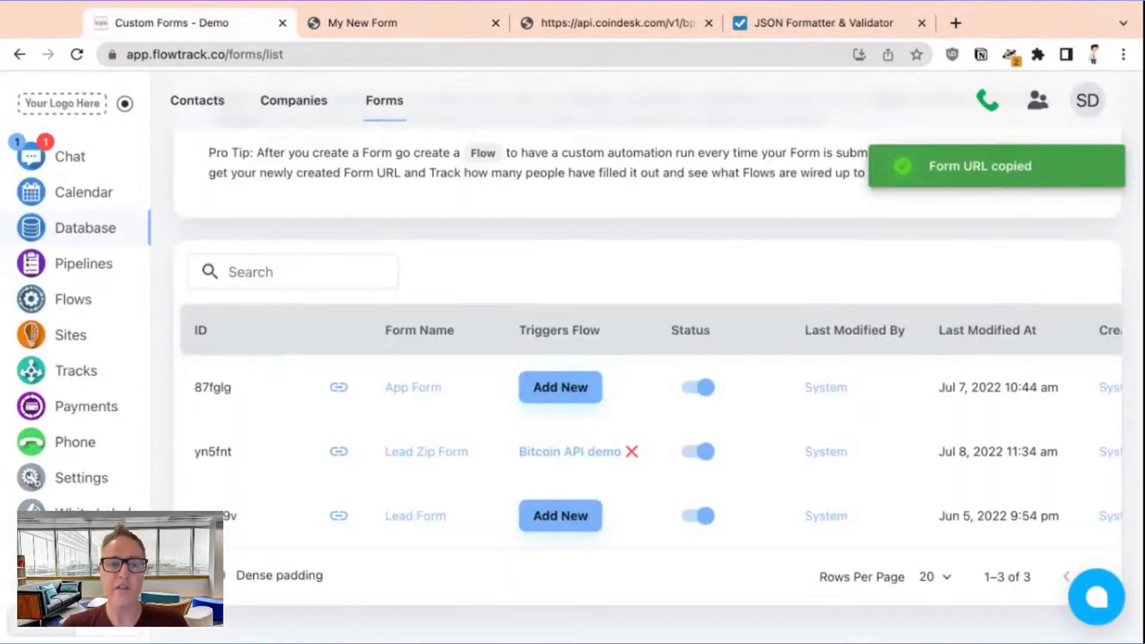
Open the newest test contact and scroll to its four logged Bitcoin API Demo flow steps
{"action": "left_click", "coordinate": [106, 238]}
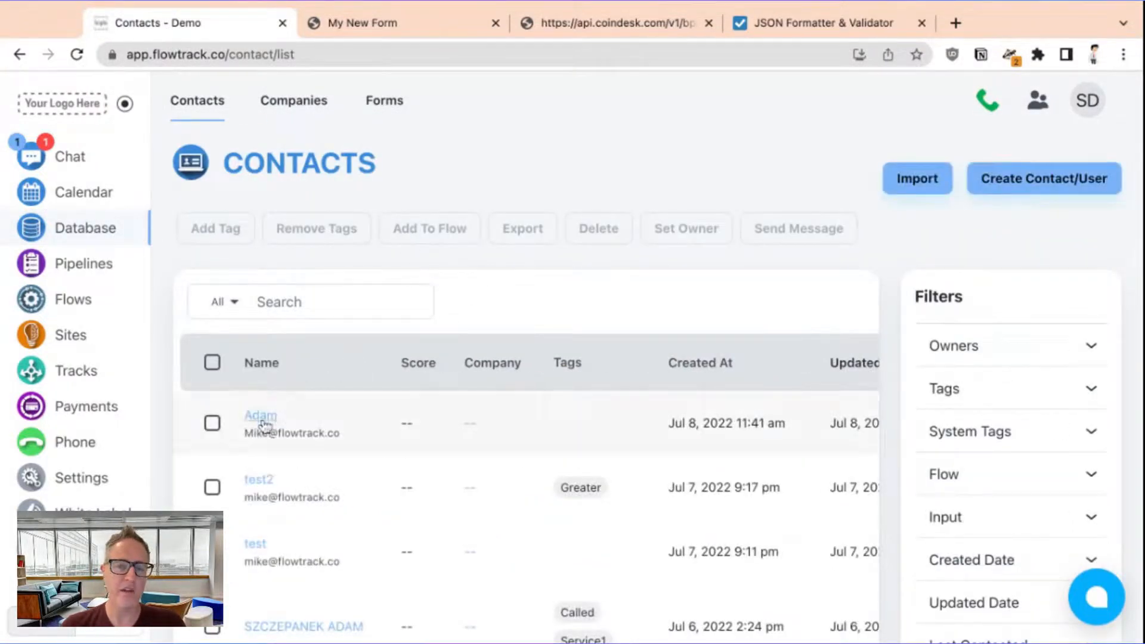
{"action": "left_click", "coordinate": [265, 426]}
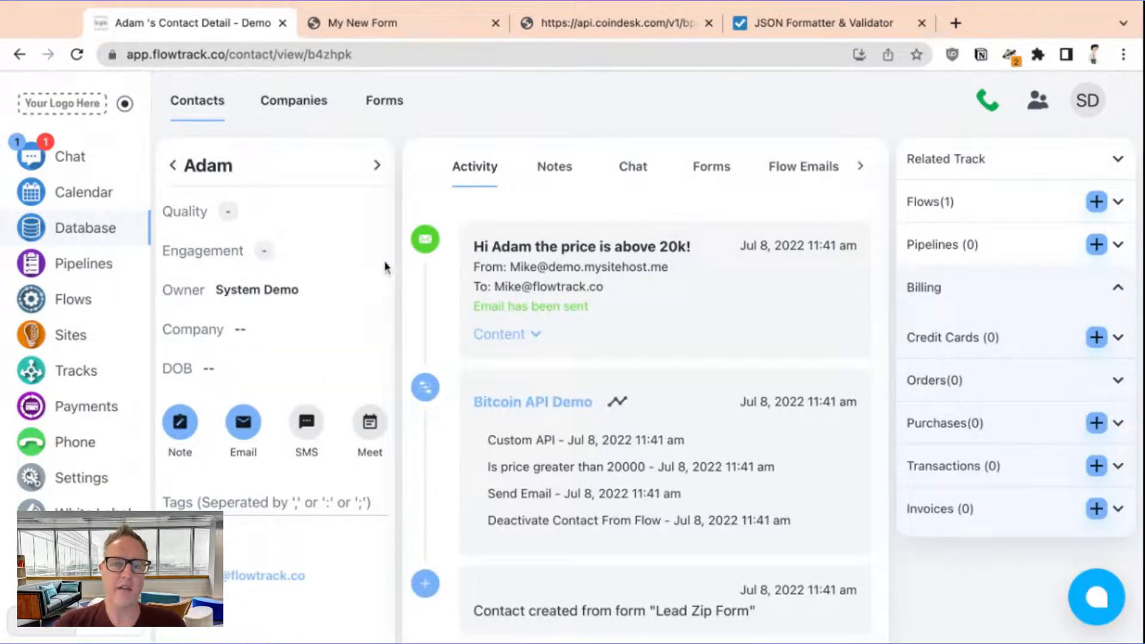
{"action": "scroll", "coordinate": [590, 357], "scroll_direction": "down", "scroll_amount": 3}
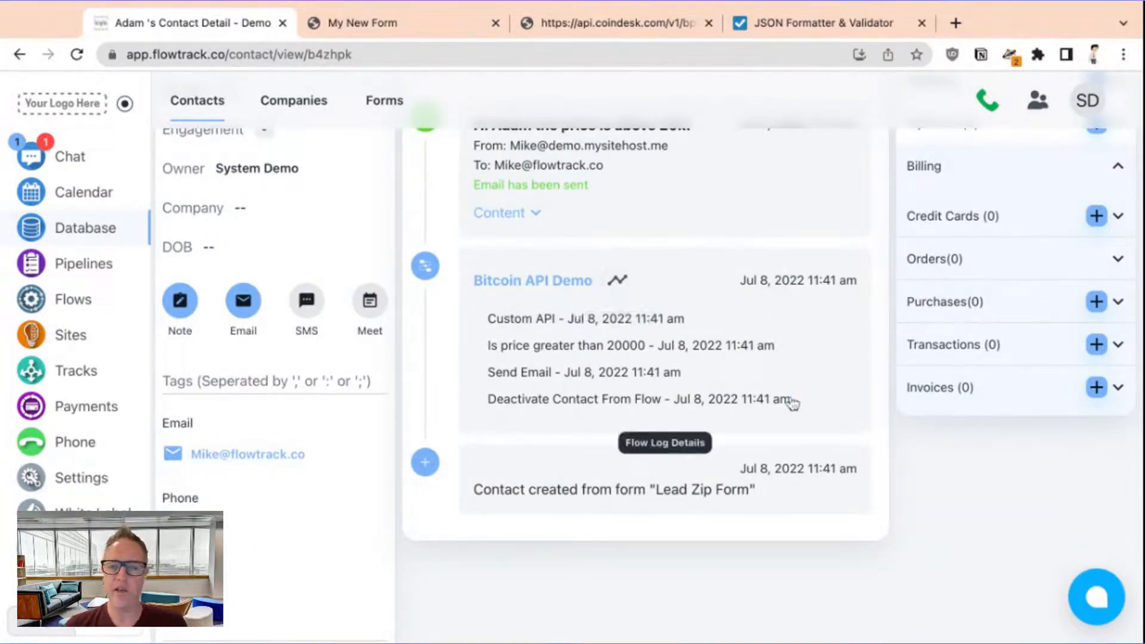
{"action": "left_click_drag", "start_coordinate": [792, 401], "coordinate": [481, 320]}
Open the detailed activity log for the contact's Bitcoin API Demo flow run
{"action": "left_click", "coordinate": [462, 324]}
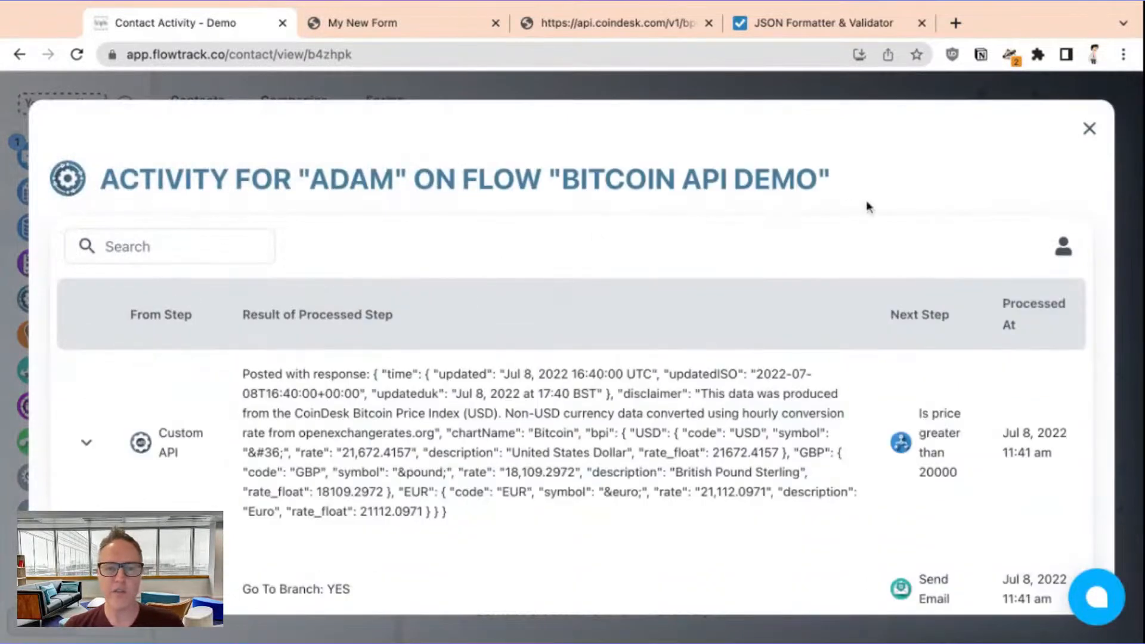
{"action": "scroll", "coordinate": [904, 217], "scroll_direction": "down", "scroll_amount": 1}
{"action": "scroll", "coordinate": [902, 218], "scroll_direction": "down", "scroll_amount": 5}
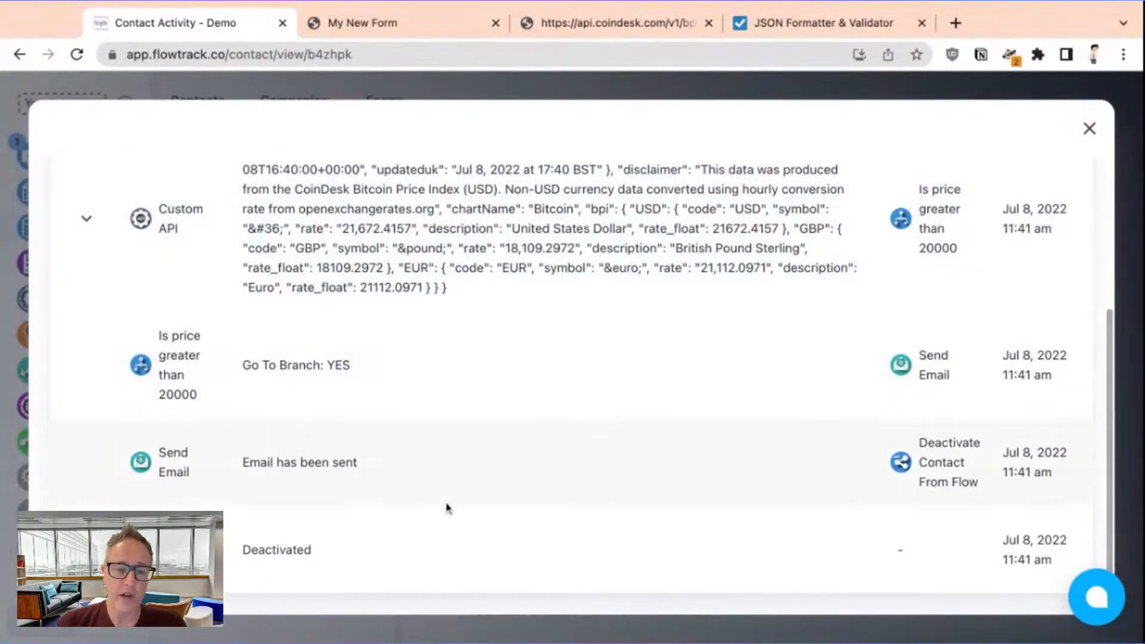
{"action": "scroll", "coordinate": [391, 402], "scroll_direction": "up", "scroll_amount": 6}
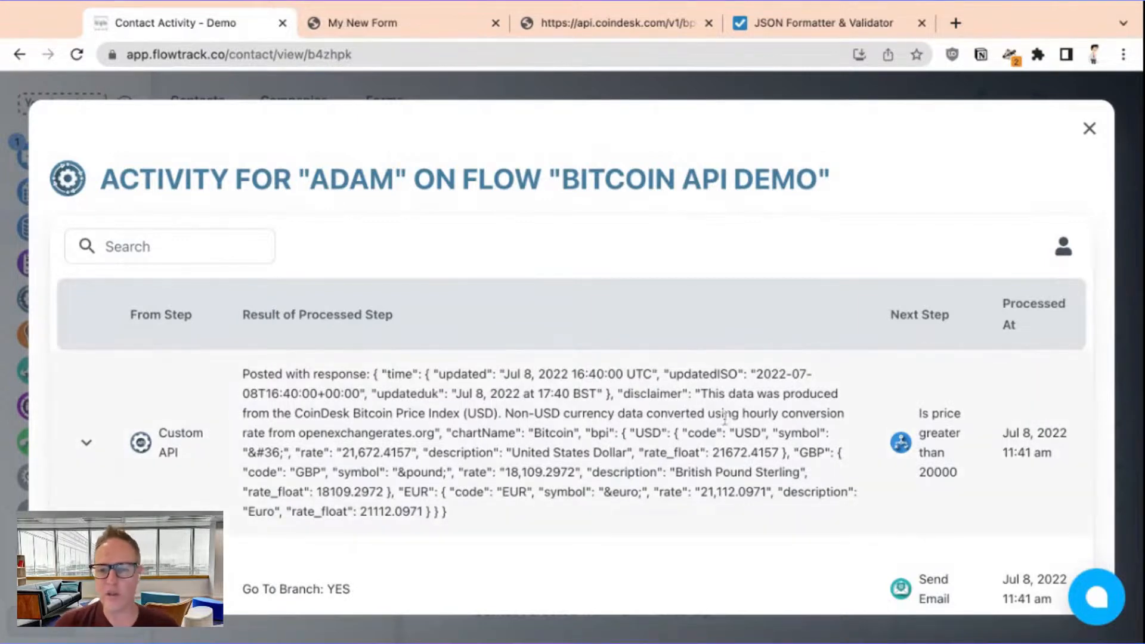
{"action": "scroll", "coordinate": [724, 389], "scroll_direction": "down", "scroll_amount": 2}
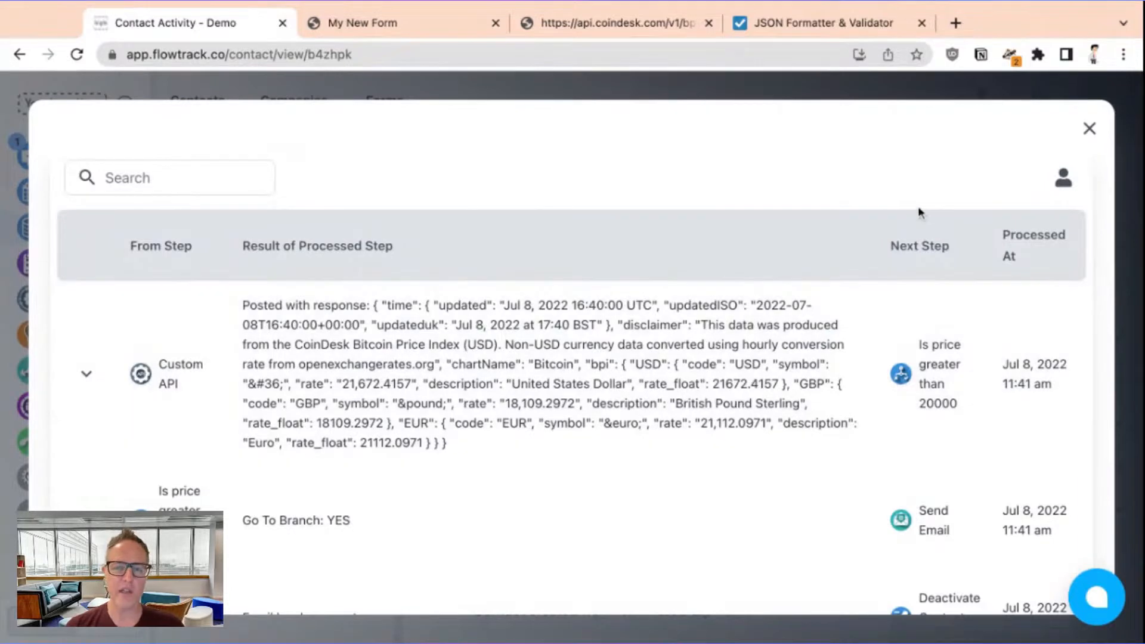
Inspect the Custom API step's request and CoinDesk response showing USD rate 21,672.4157
{"action": "left_click", "coordinate": [87, 375]}
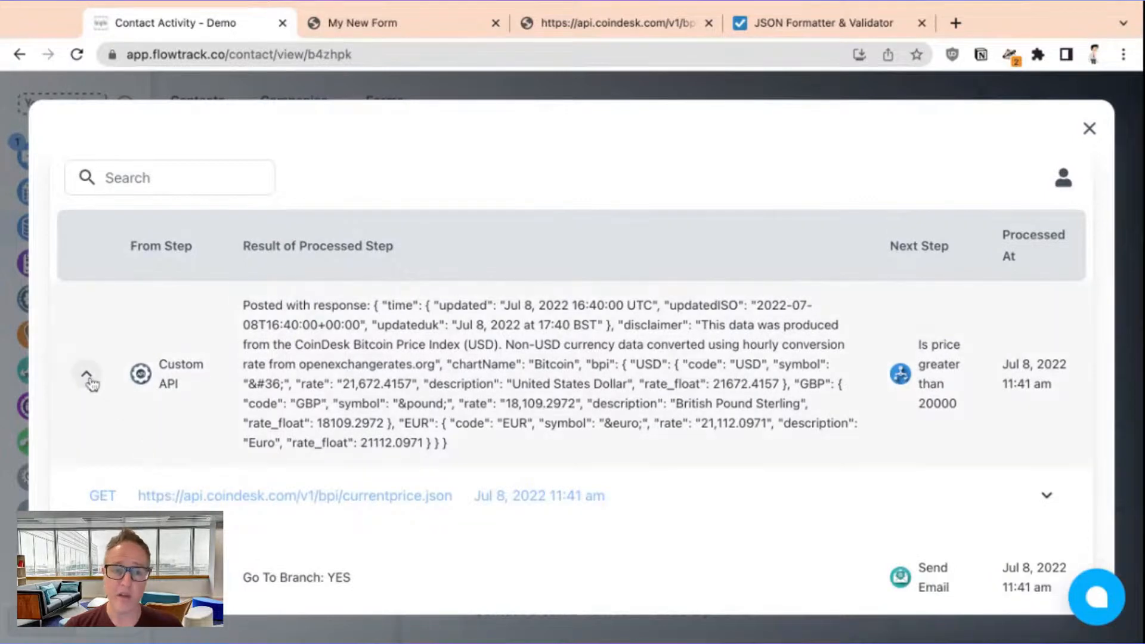
{"action": "left_click", "coordinate": [87, 376]}
{"action": "triple_click", "coordinate": [247, 306]}
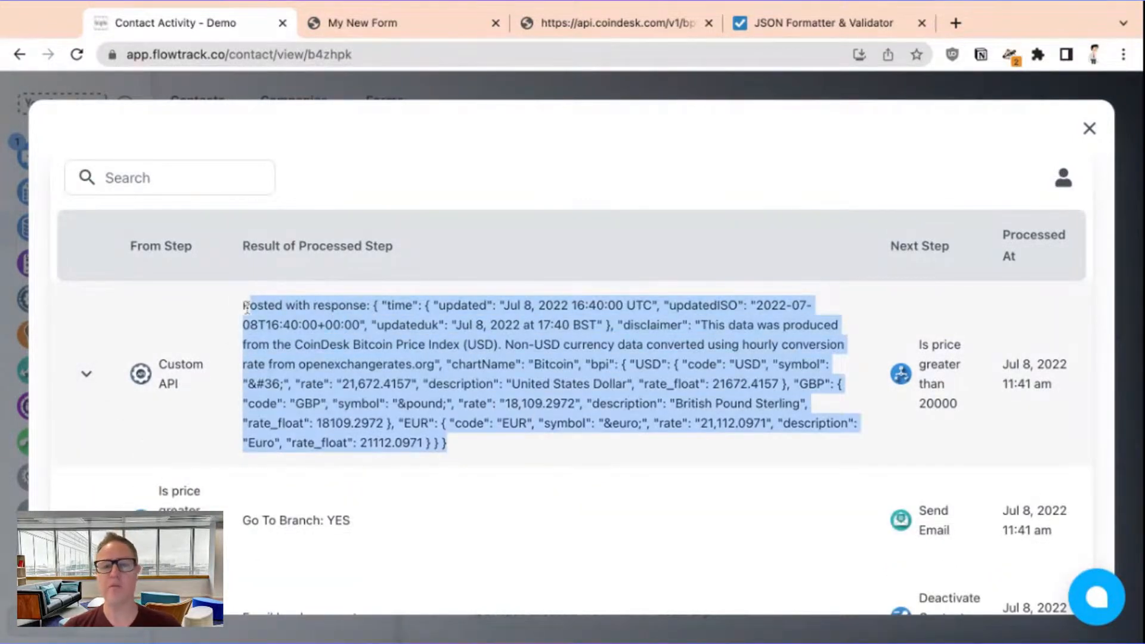
{"action": "left_click", "coordinate": [477, 434]}
Review the Go To Branch: YES result and the following Send Email step
{"action": "scroll", "coordinate": [623, 427], "scroll_direction": "down", "scroll_amount": 1}
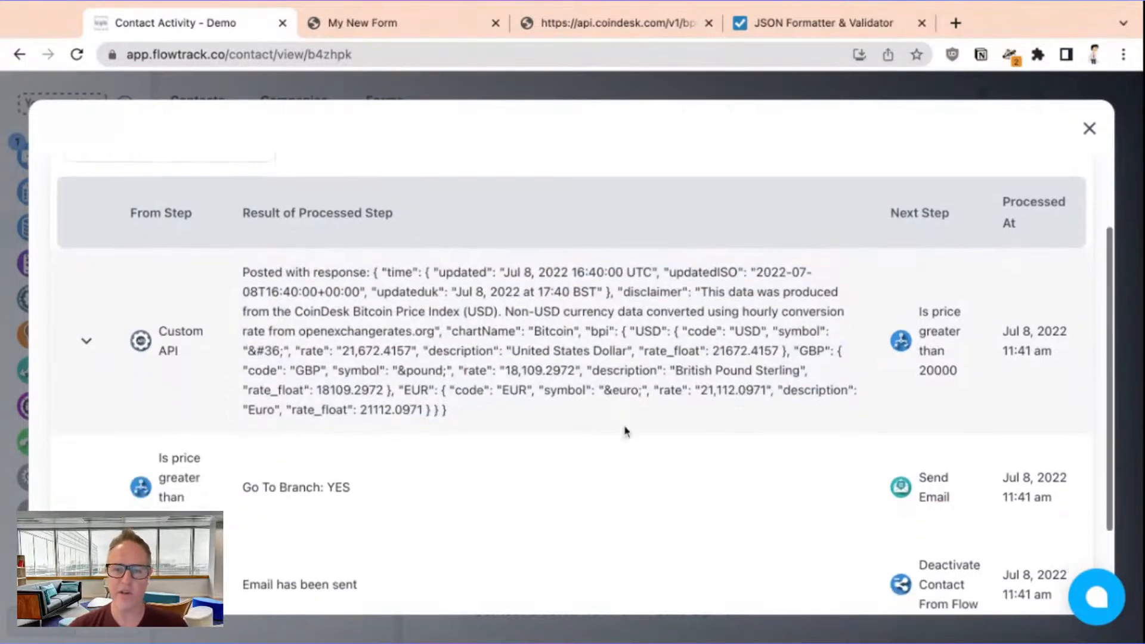
{"action": "scroll", "coordinate": [625, 430], "scroll_direction": "down", "scroll_amount": 3}
{"action": "left_click_drag", "start_coordinate": [158, 358], "coordinate": [203, 417]}
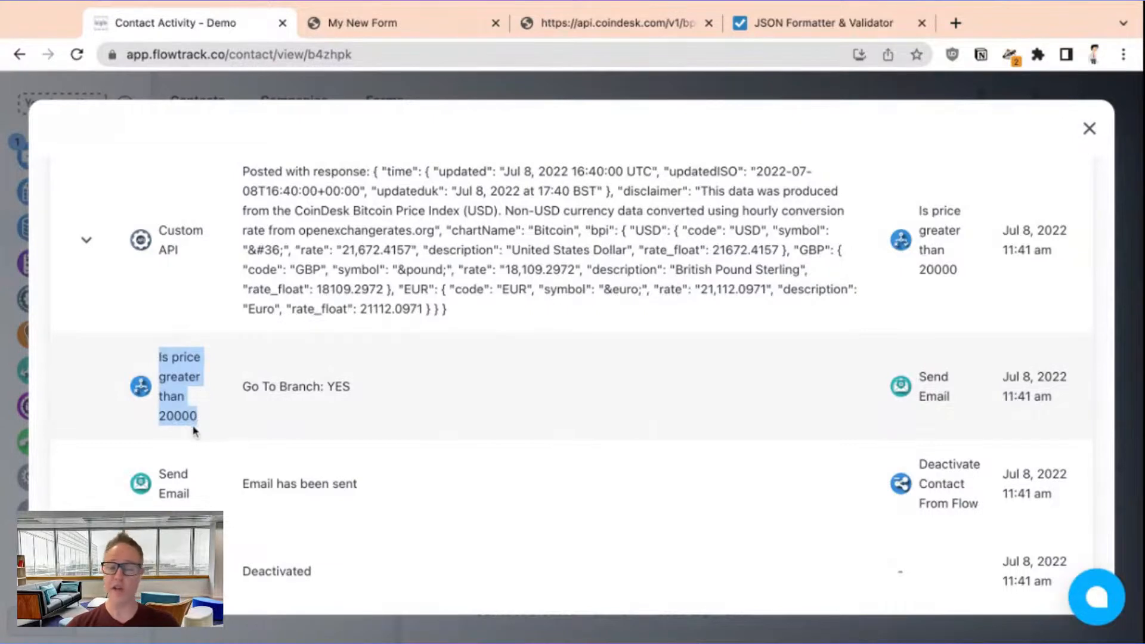
{"action": "left_click_drag", "start_coordinate": [241, 388], "coordinate": [359, 392]}
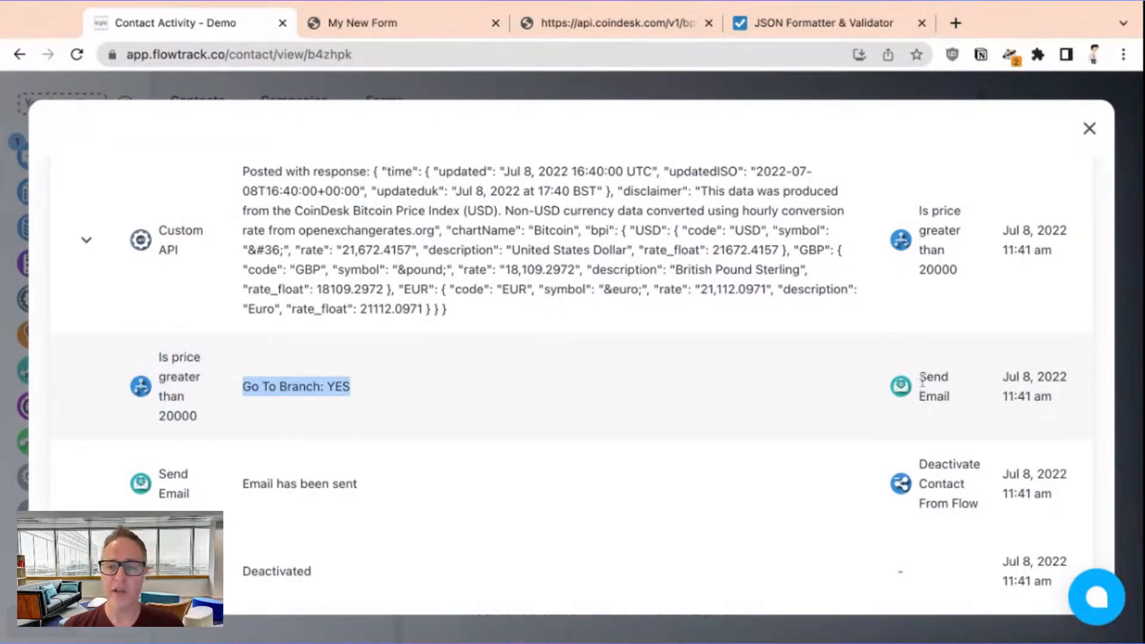
{"action": "left_click_drag", "start_coordinate": [918, 375], "coordinate": [950, 398]}
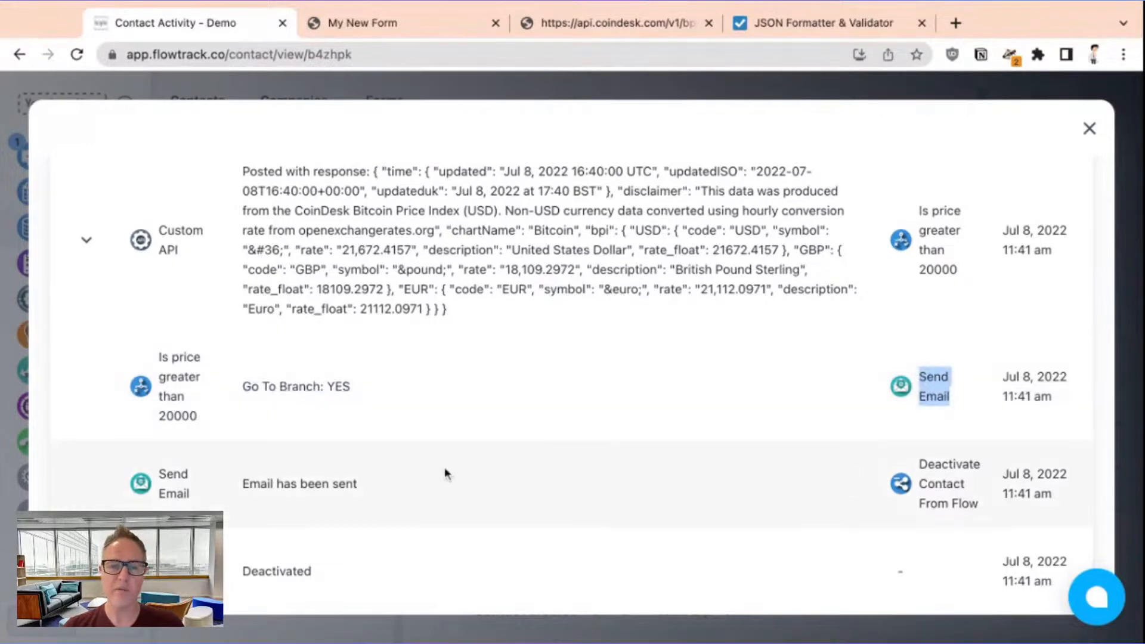
{"action": "scroll", "coordinate": [677, 361], "scroll_direction": "down", "scroll_amount": 1}
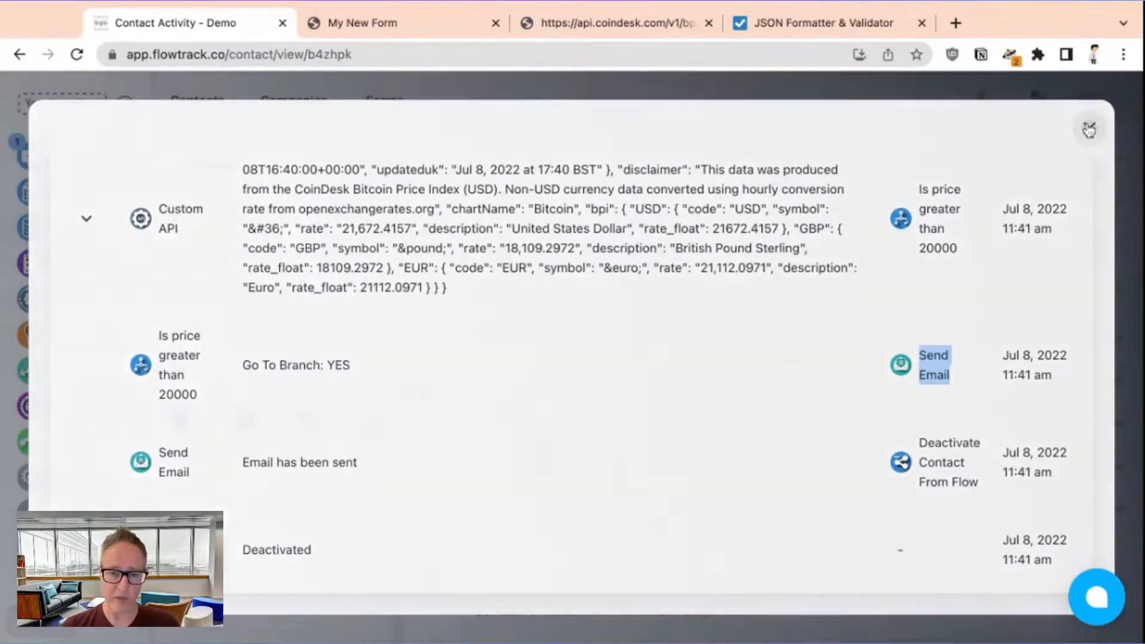
Close the flow log and expand the sent email showing the price 21,672.4157
{"action": "left_click", "coordinate": [1089, 130]}
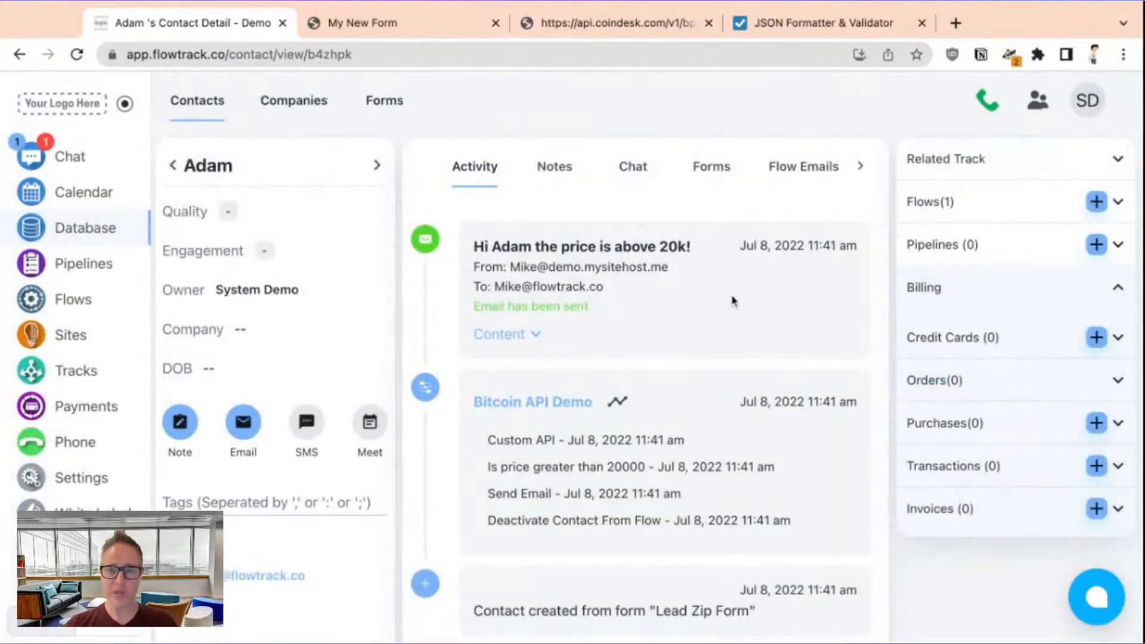
{"action": "left_click", "coordinate": [513, 334]}
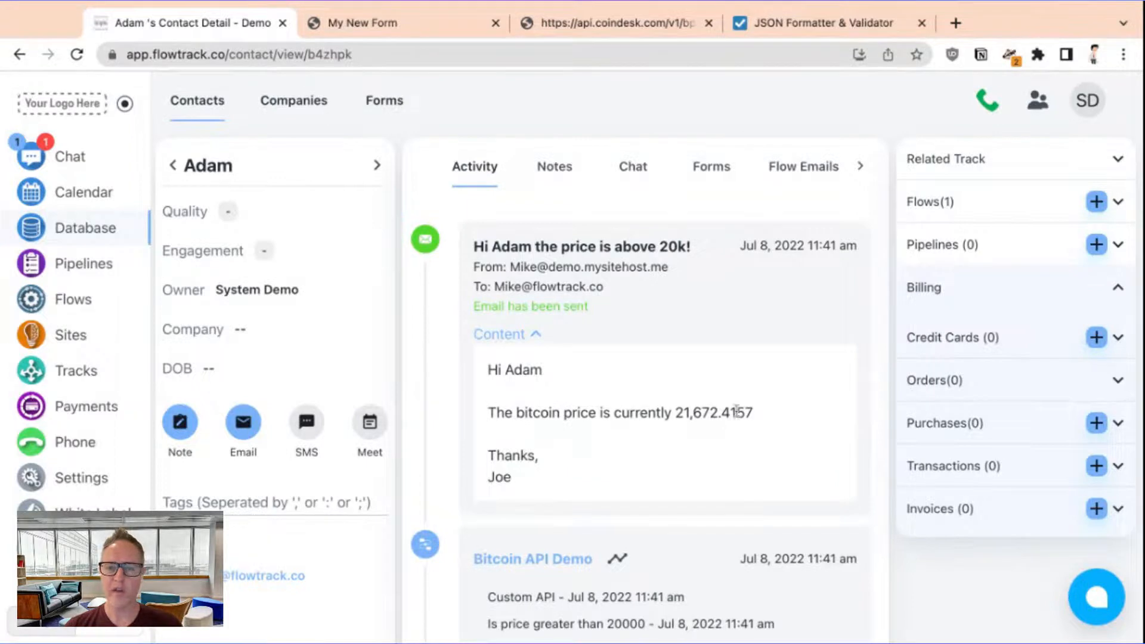
{"action": "left_click_drag", "start_coordinate": [675, 413], "coordinate": [762, 409]}
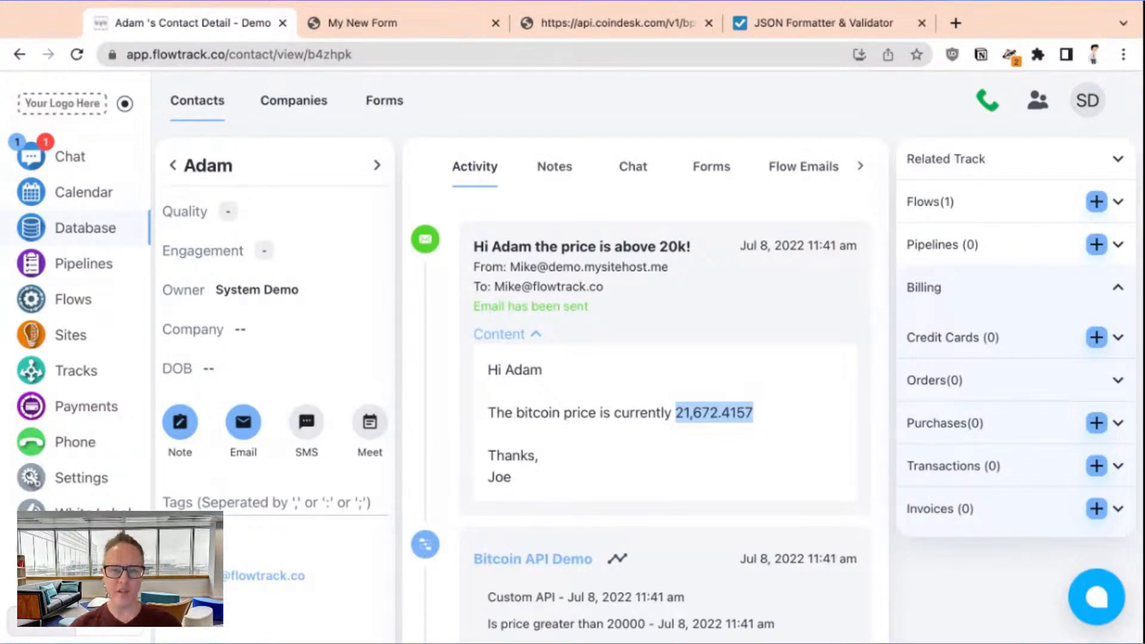
{"action": "left_click", "coordinate": [703, 396]}
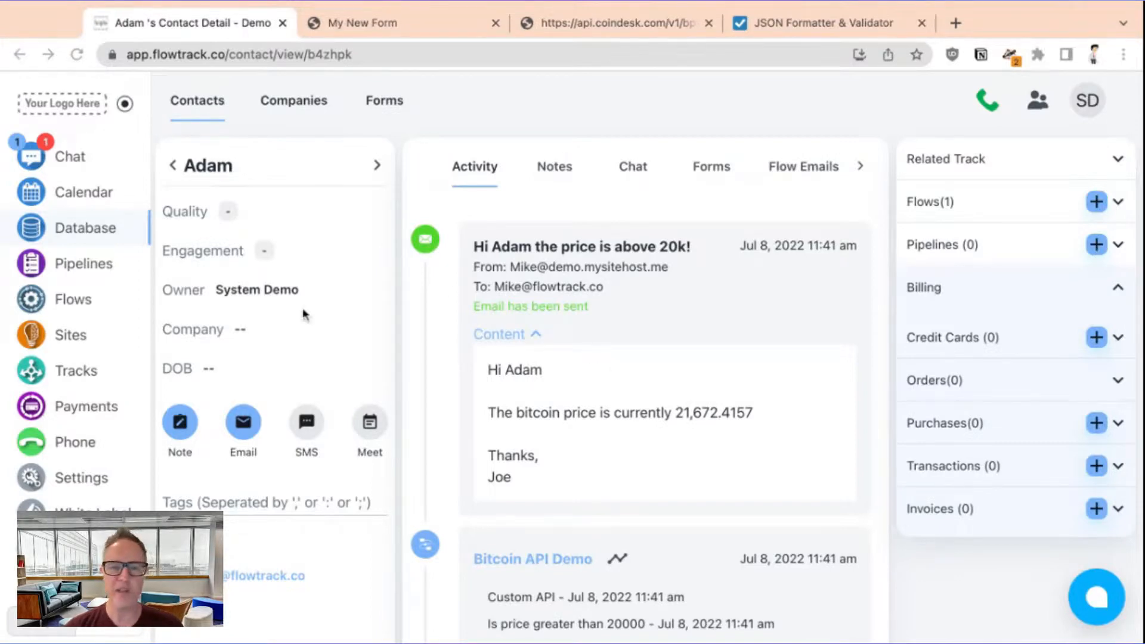
Glance at the form submission confirmation tab, then return to the contact's record
{"action": "left_click", "coordinate": [527, 114]}
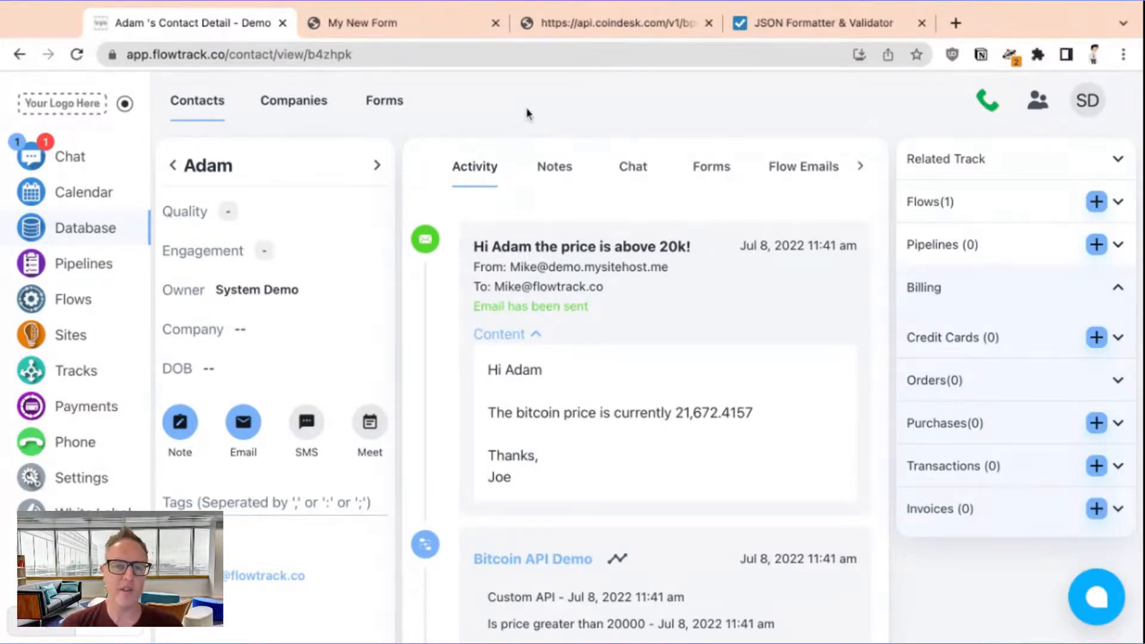
{"action": "left_click", "coordinate": [441, 29]}
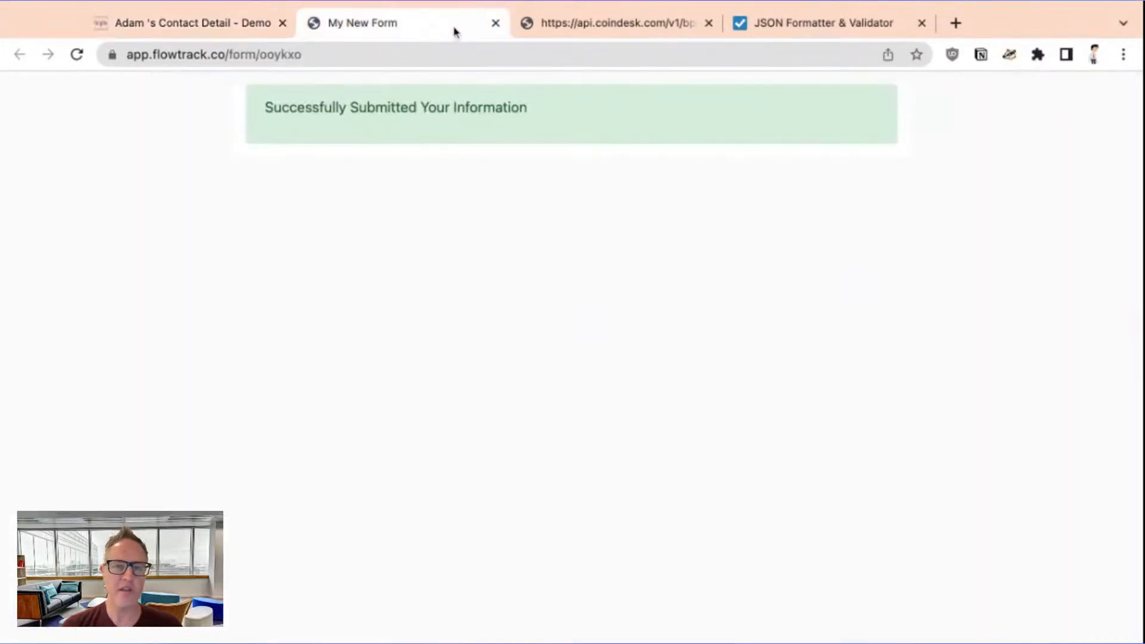
{"action": "left_click", "coordinate": [174, 29]}
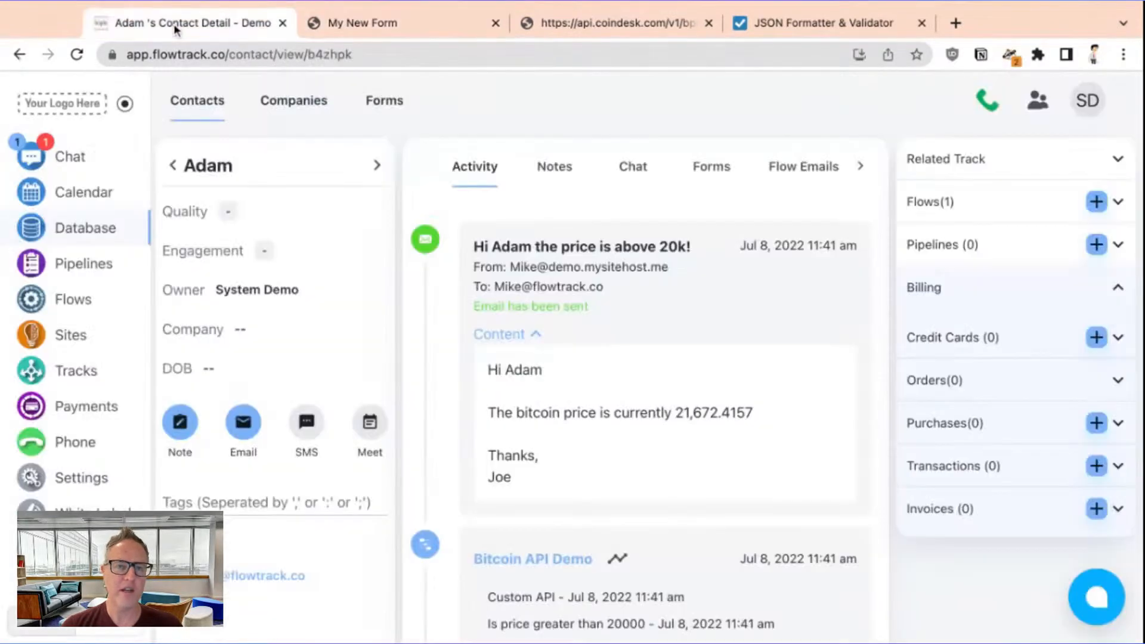
Open the Bitcoin API demo flow from the Flows list in the editor
{"action": "left_click", "coordinate": [84, 300]}
{"action": "scroll", "coordinate": [516, 301], "scroll_direction": "down", "scroll_amount": 2}
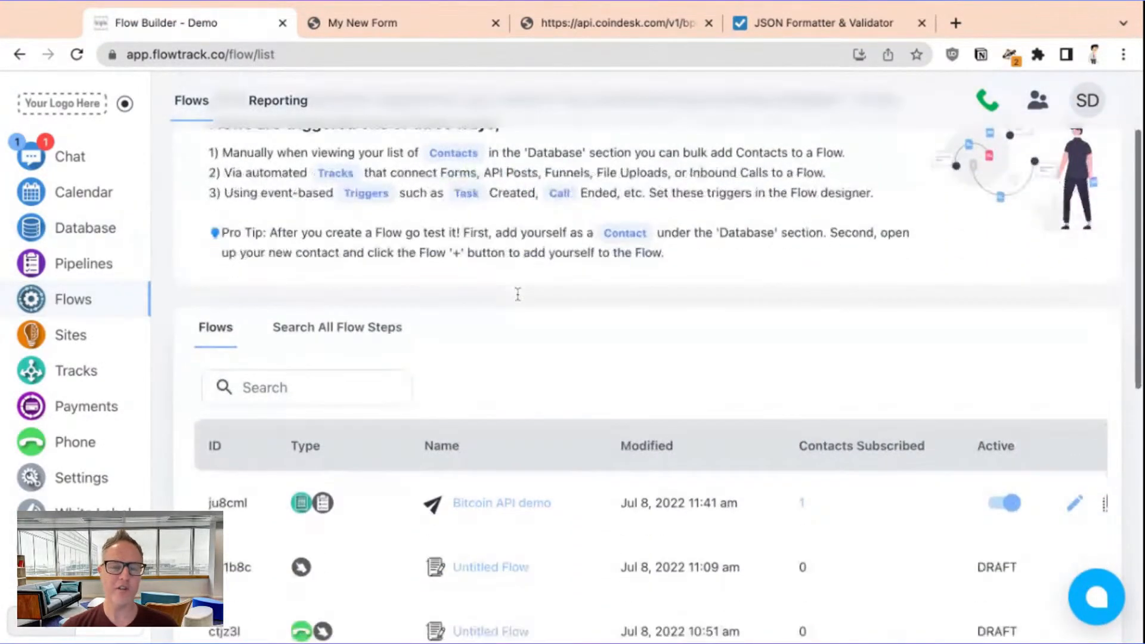
{"action": "left_click", "coordinate": [542, 505]}
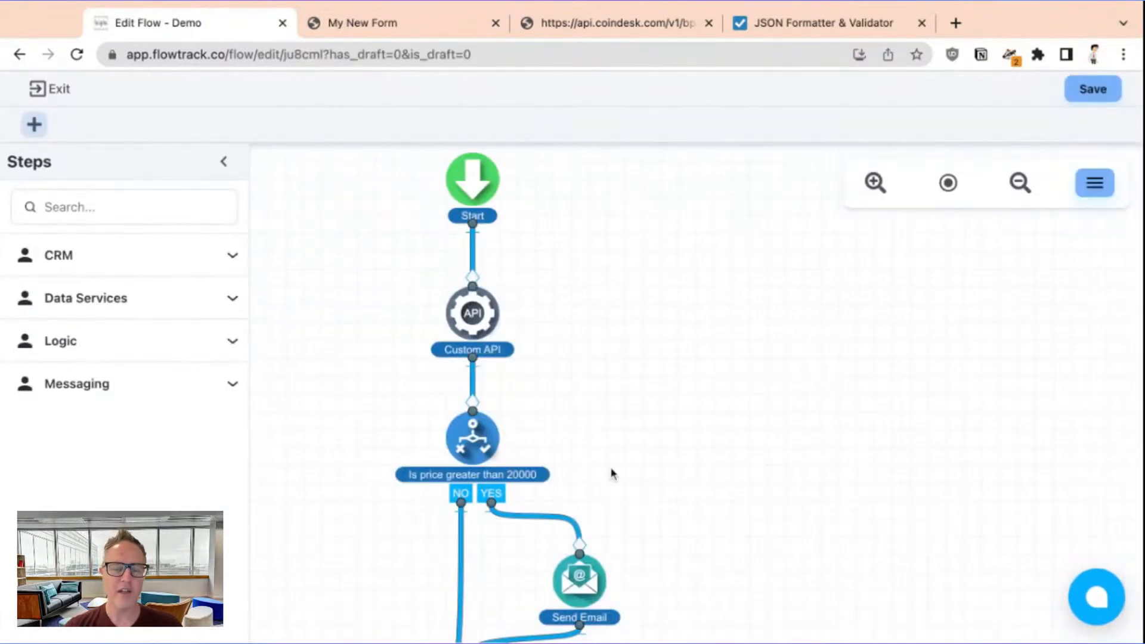
Inspect the Custom API step's settings, then look over the price check and Send Email steps
{"action": "left_click", "coordinate": [478, 292]}
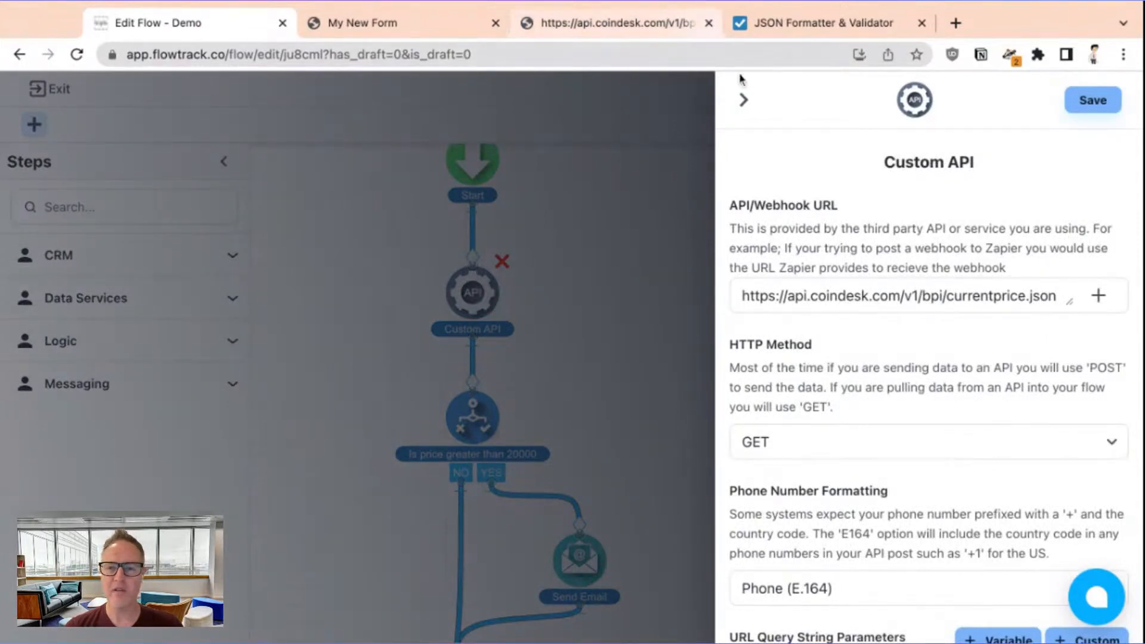
{"action": "left_click", "coordinate": [745, 102]}
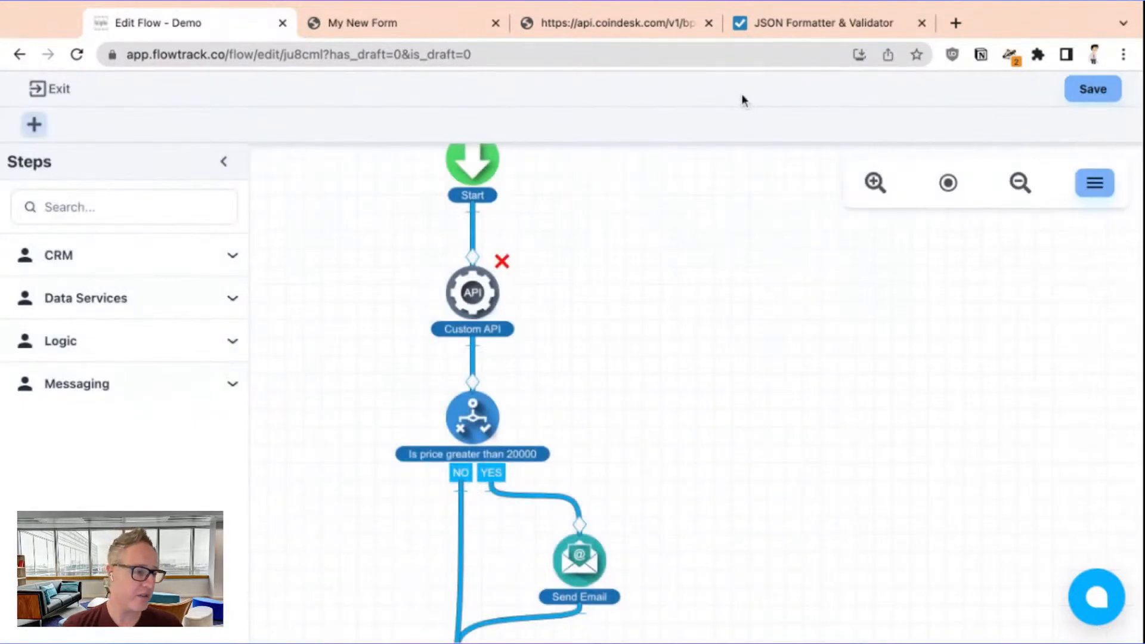
{"action": "scroll", "coordinate": [747, 220], "scroll_direction": "down", "scroll_amount": 3}
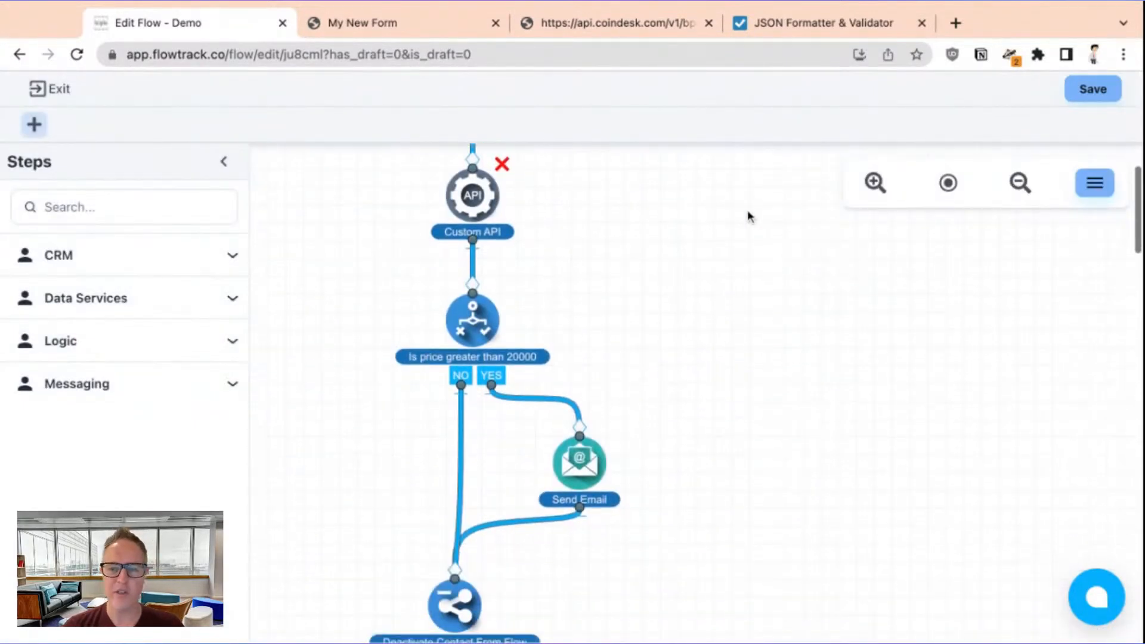
{"action": "scroll", "coordinate": [748, 217], "scroll_direction": "up", "scroll_amount": 3}
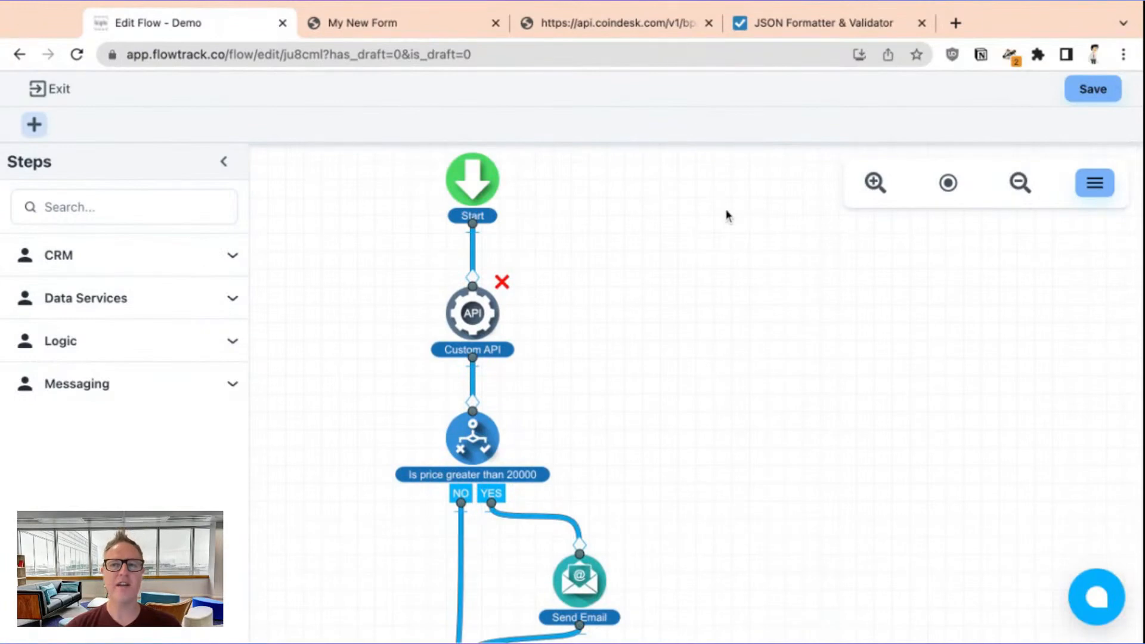